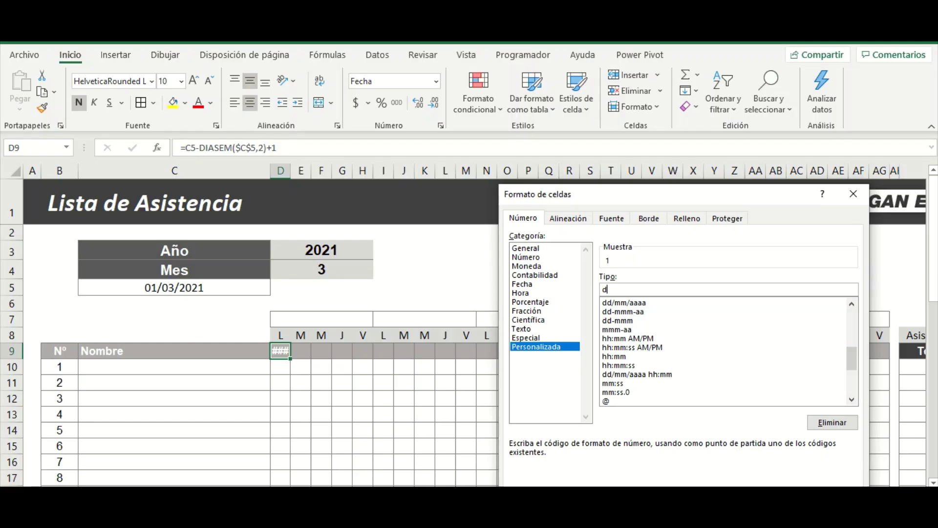
Step: Apply the day-only "d" format and review the start date and day formulas in row 9
key(Return)
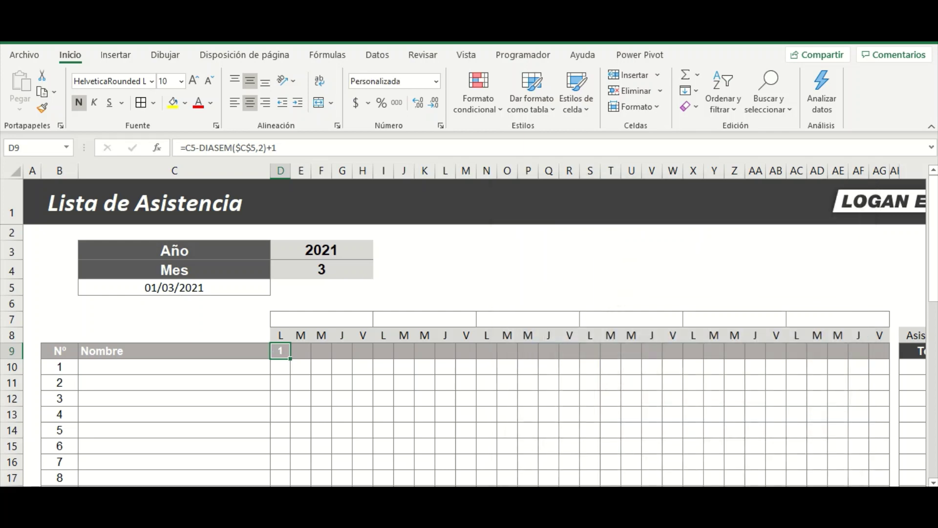
click(300, 368)
click(280, 351)
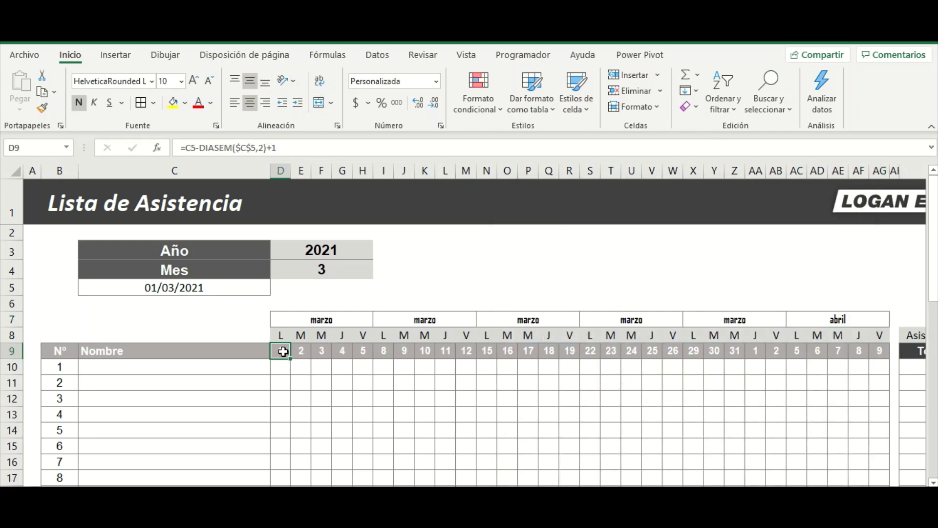
click(365, 338)
click(279, 351)
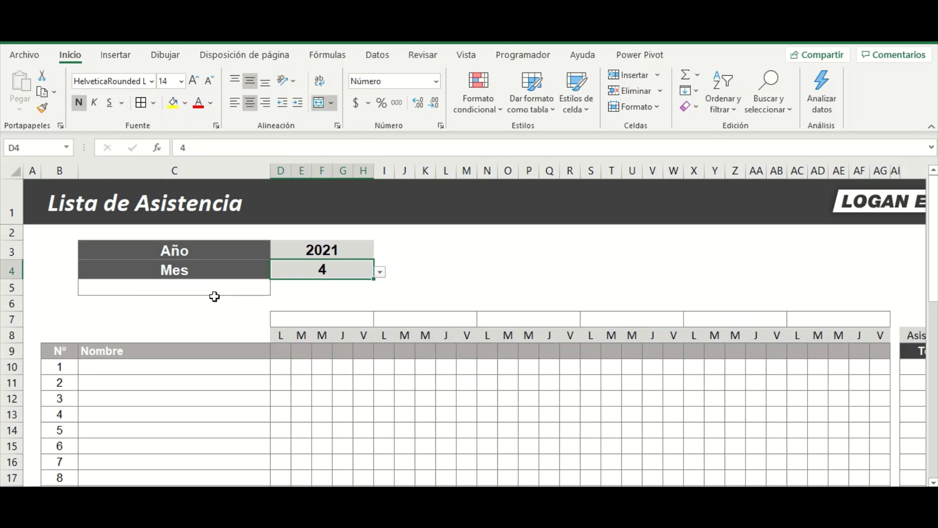
click(214, 293)
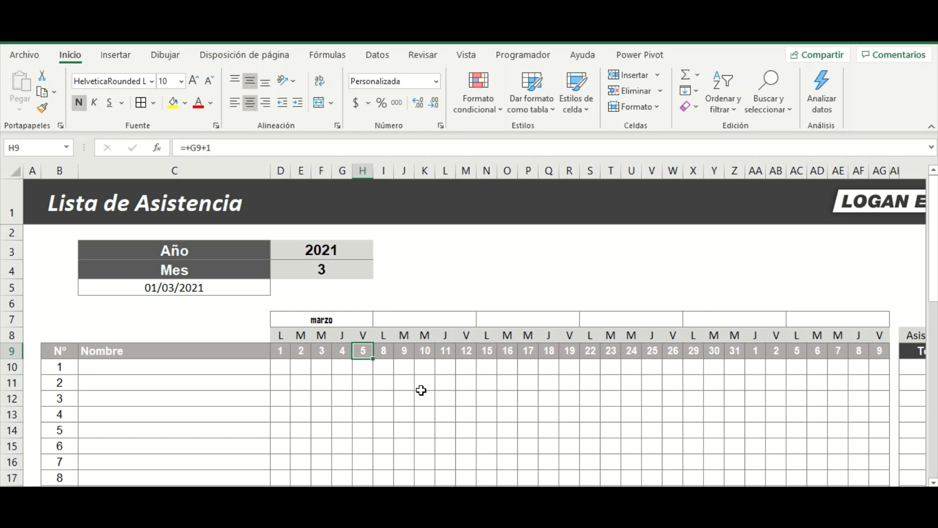
key(Right)
key(Right)
key(Left)
key(Left)
key(Right)
key(Right)
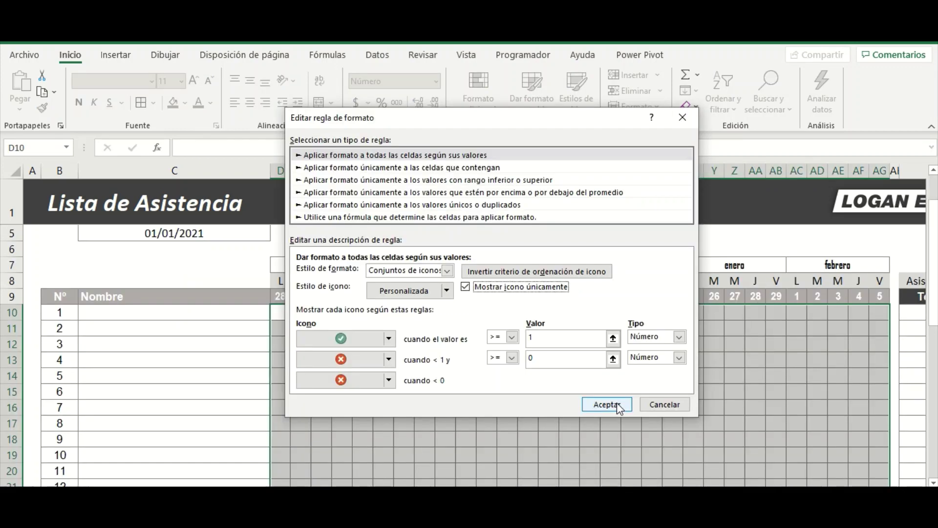
Step: Confirm the check/cross icon rule and enter 1 on another day for student 15, reaching 14.3%
click(617, 403)
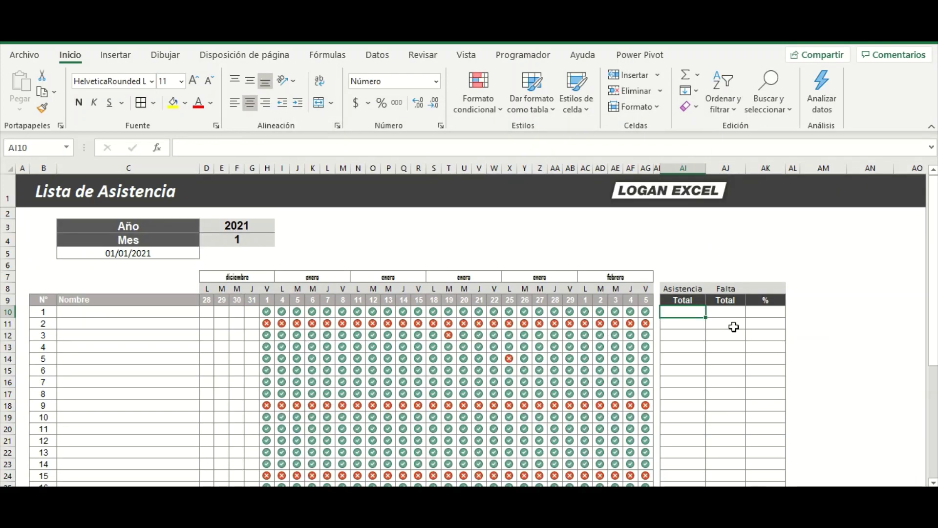
key(Left)
key(Left)
key(Left)
key(Left)
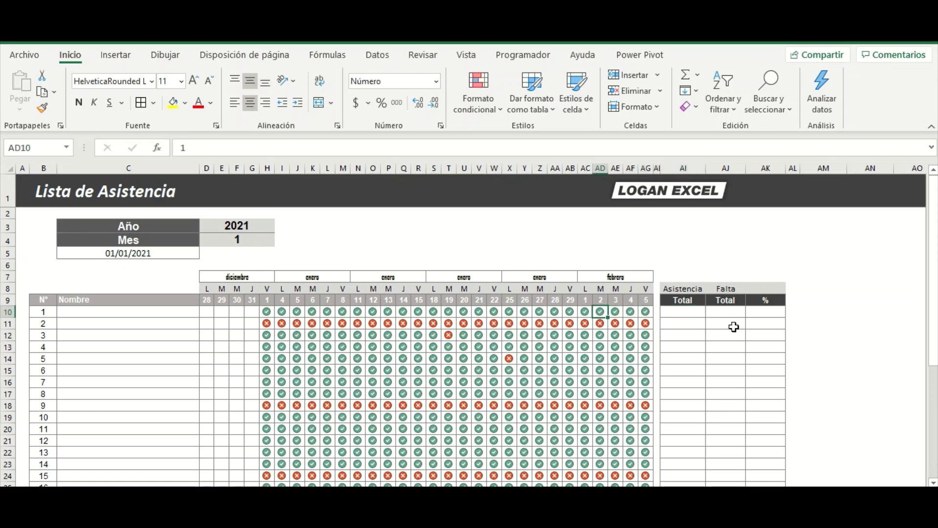
key(Left)
key(Left)
key(Left)
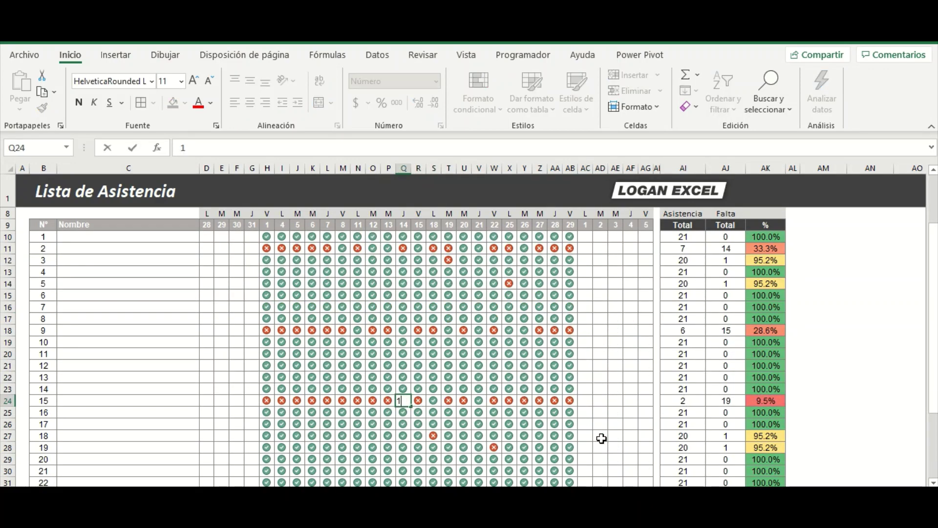
key(Left)
text(1)
scroll(714, 371, down, 1)
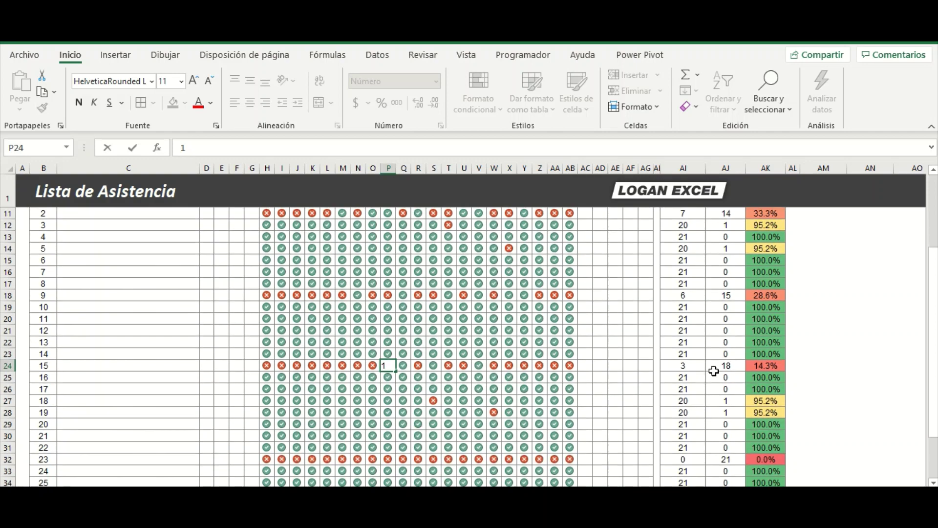
scroll(713, 371, down, 2)
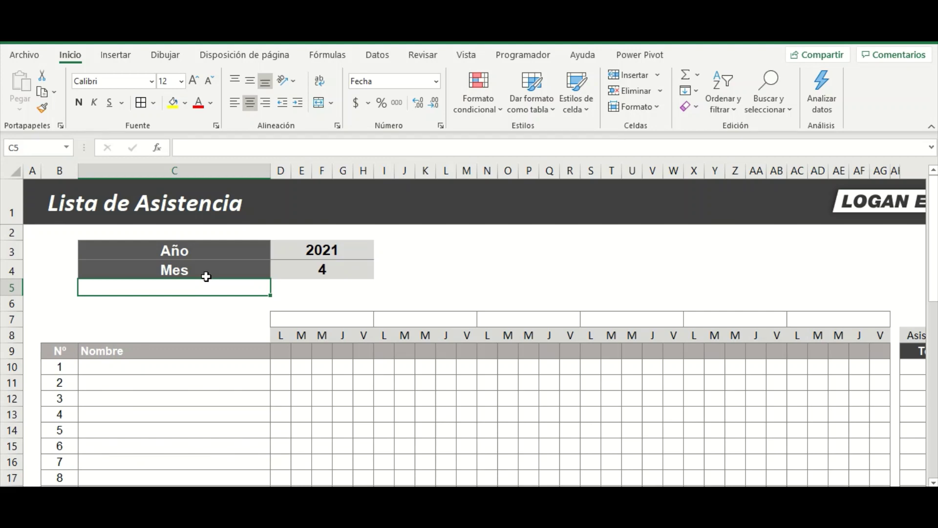
click(193, 300)
click(254, 282)
ctrl+scroll(313, 280, down, 2)
ctrl+scroll(313, 279, down, 1)
click(293, 347)
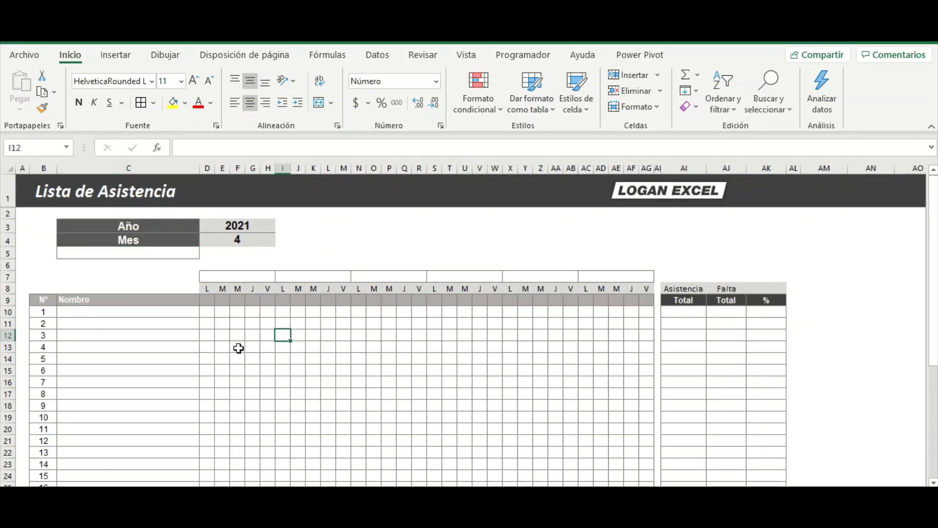
scroll(130, 362, down, 4)
scroll(122, 386, down, 1)
click(122, 398)
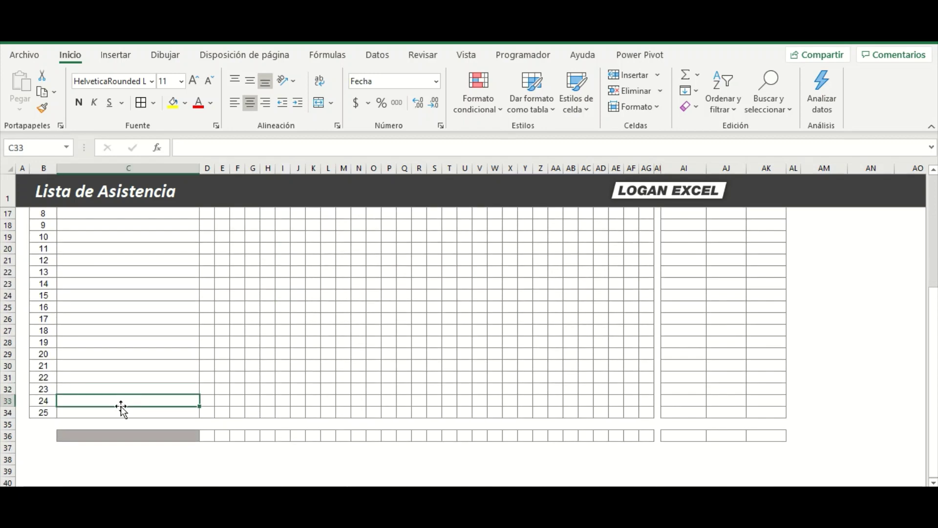
click(124, 410)
scroll(188, 314, up, 2)
scroll(187, 314, up, 3)
click(188, 314)
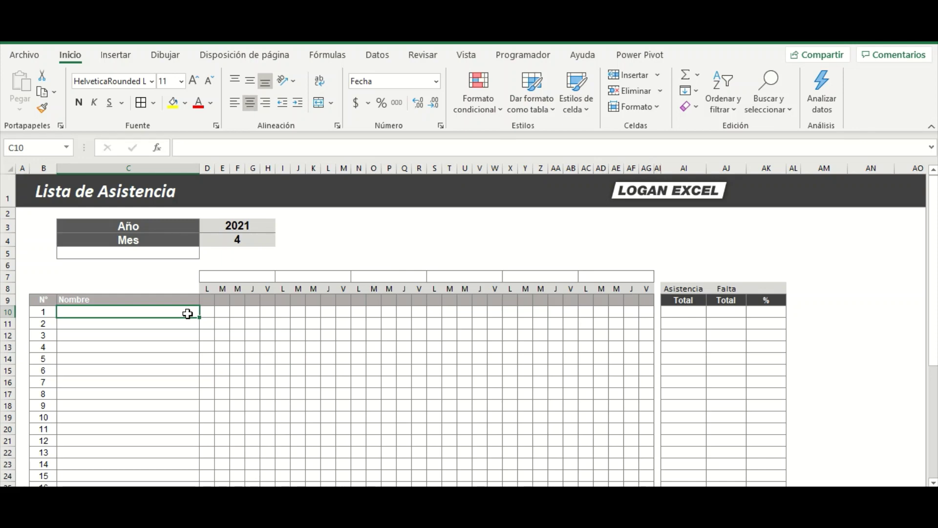
key(Right)
key(Right)
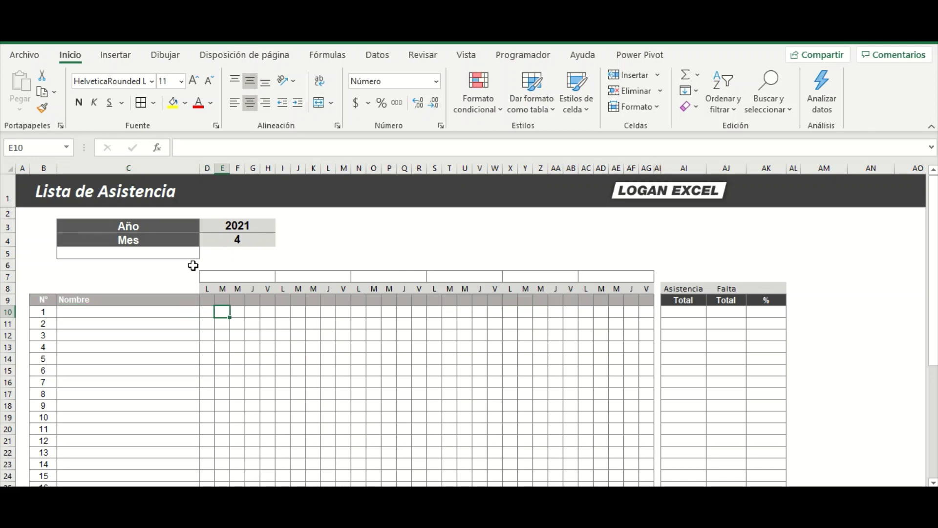
drag(212, 285, 268, 288)
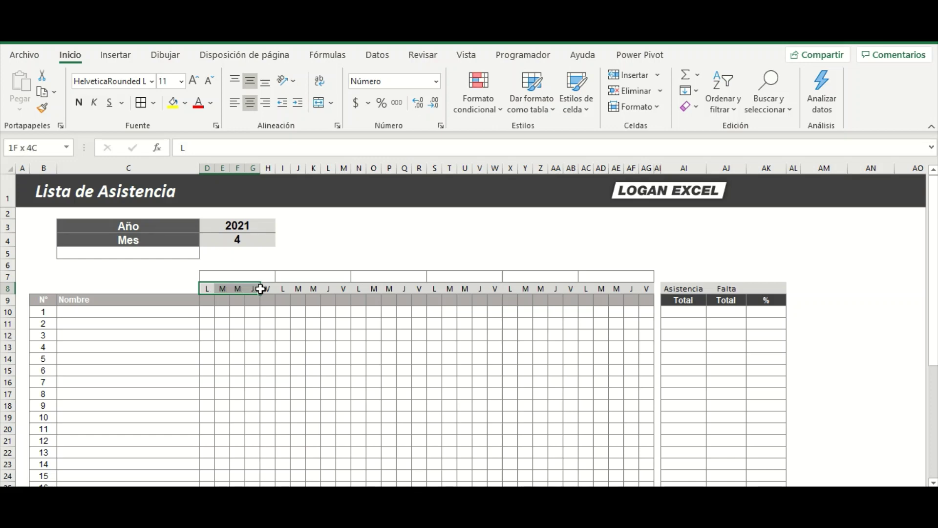
click(309, 297)
click(329, 278)
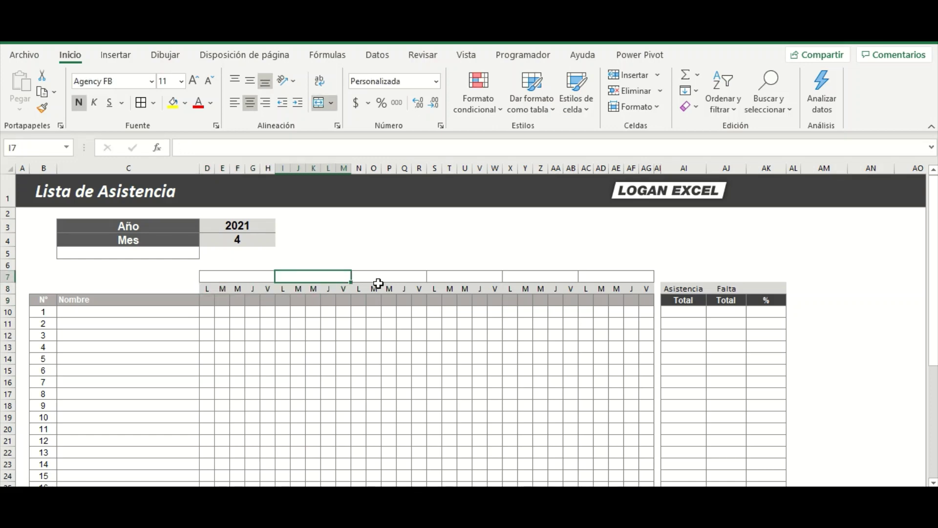
click(377, 288)
click(430, 299)
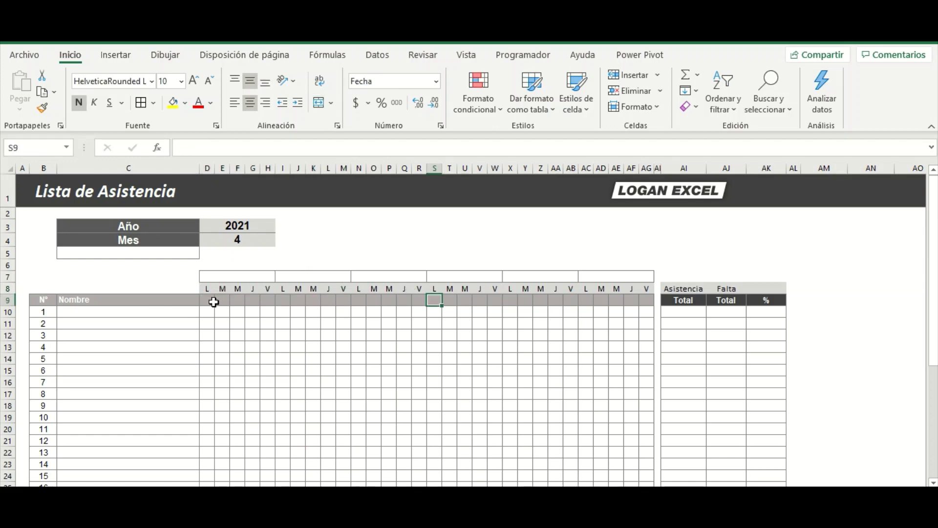
click(212, 300)
click(587, 300)
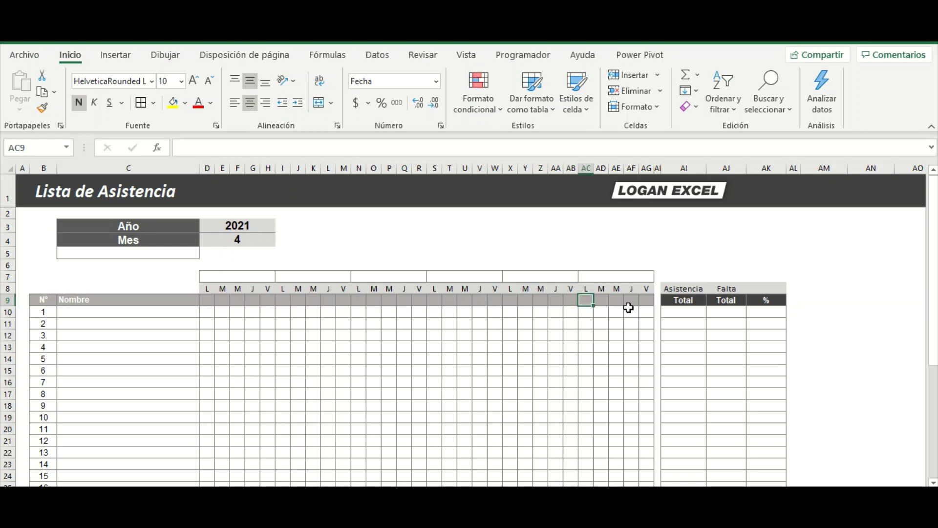
drag(689, 311, 700, 379)
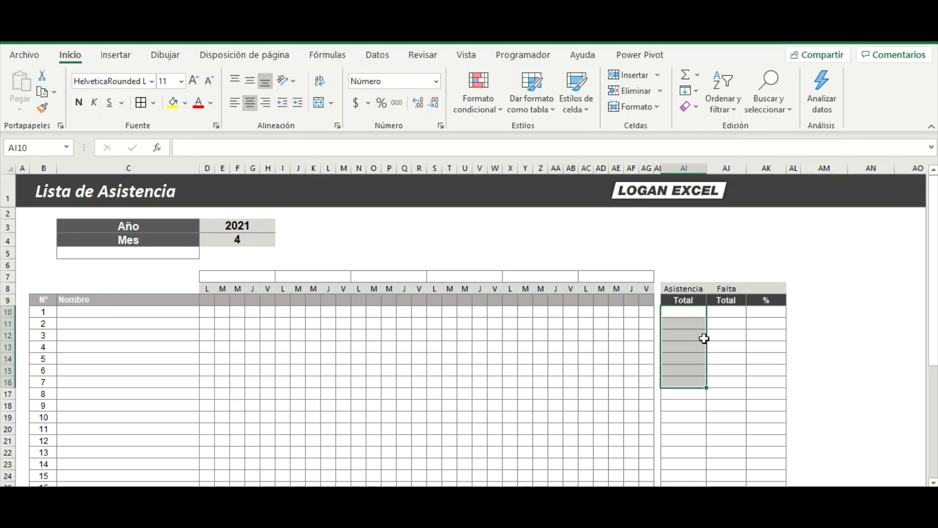
drag(725, 321, 741, 367)
click(770, 347)
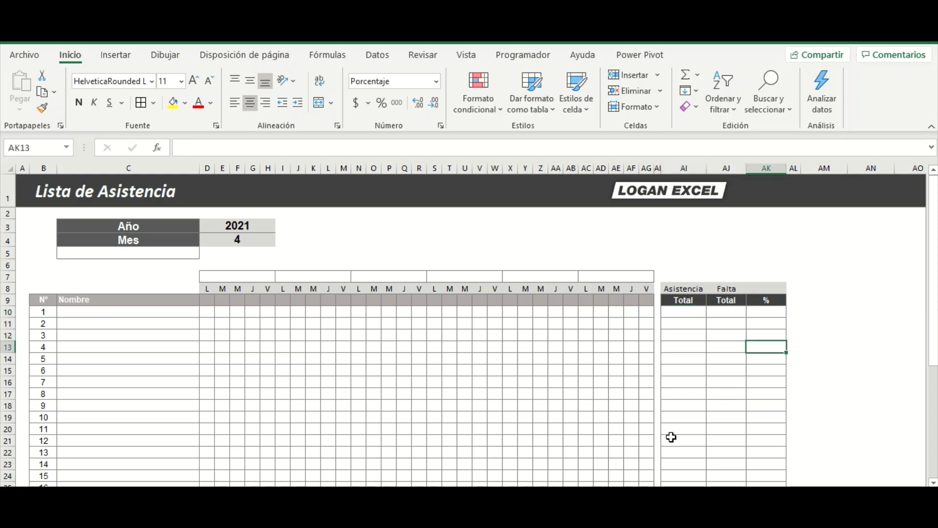
scroll(623, 429, down, 3)
scroll(536, 440, down, 3)
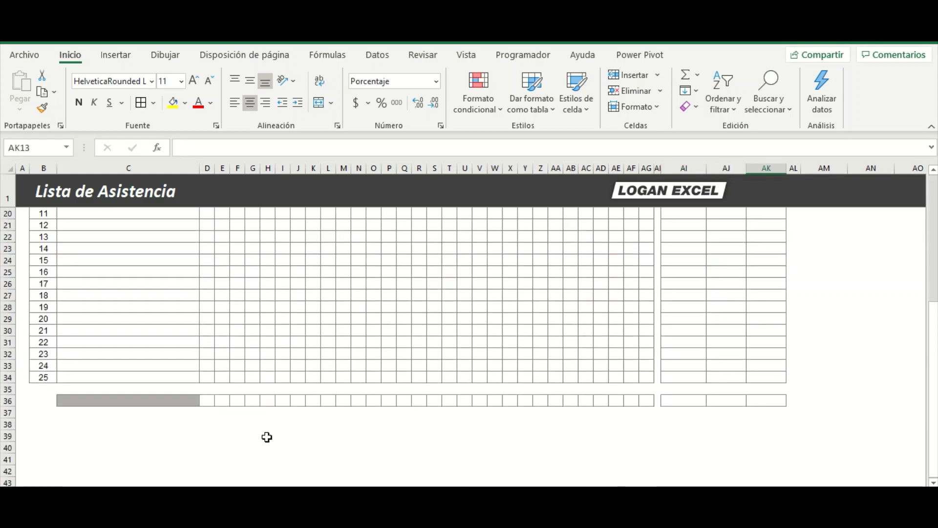
drag(222, 401, 450, 404)
scroll(268, 371, up, 3)
scroll(233, 318, up, 3)
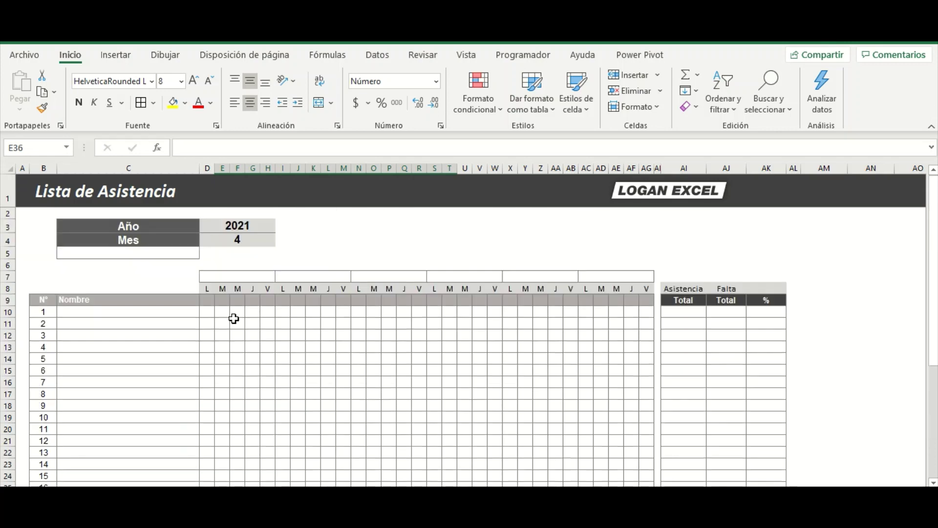
click(237, 323)
click(374, 370)
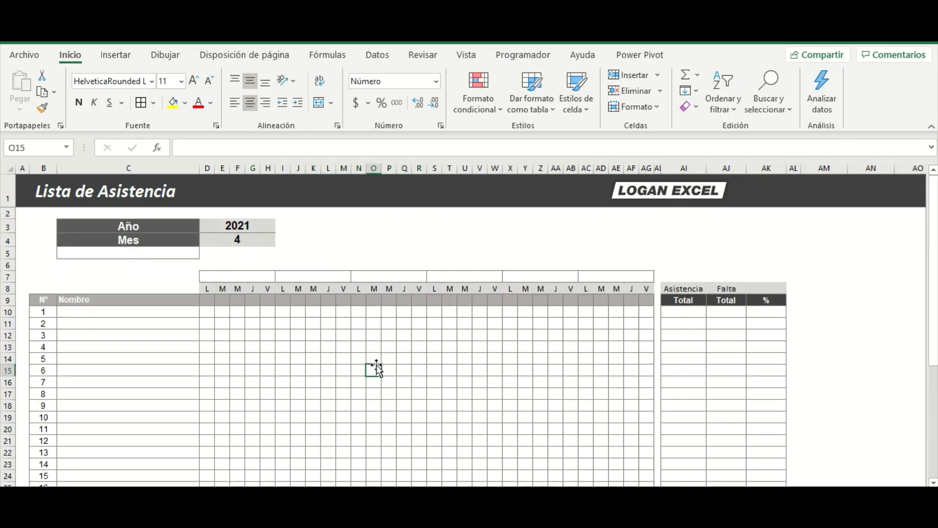
drag(313, 323, 418, 367)
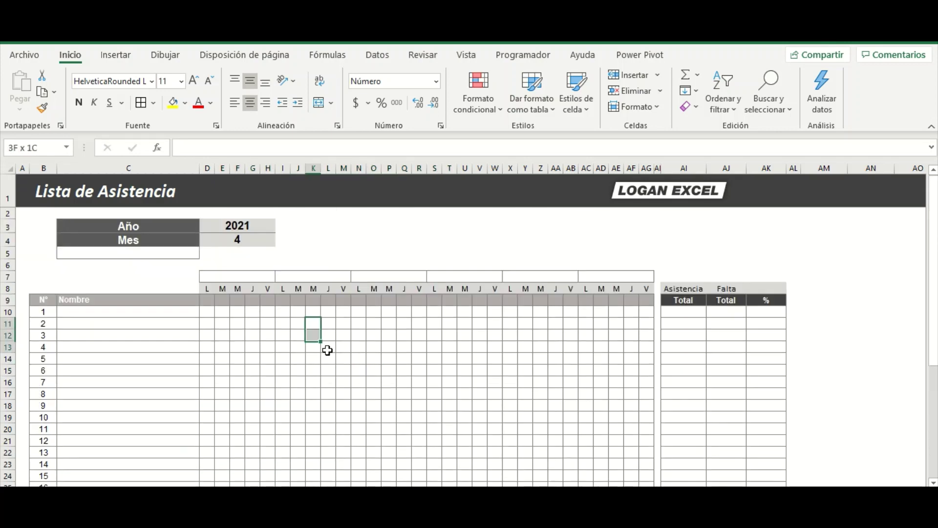
click(255, 346)
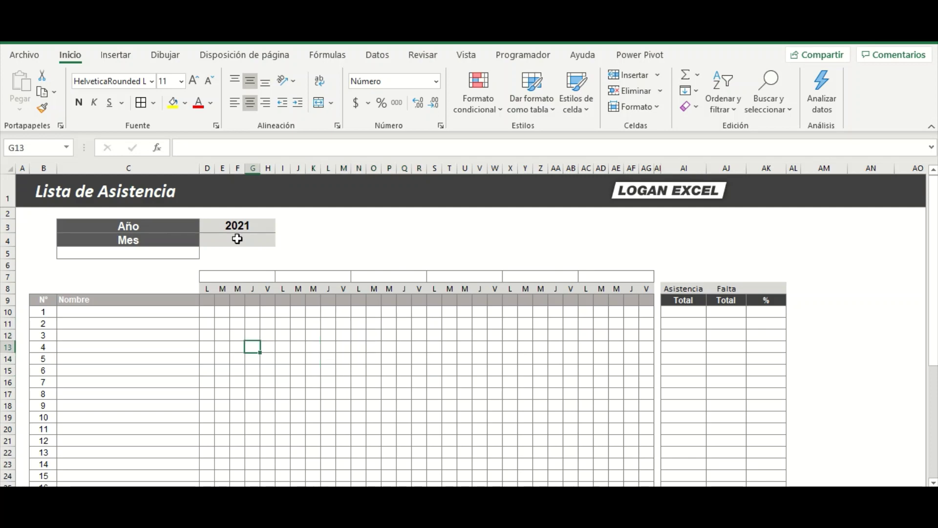
click(238, 237)
click(264, 227)
scroll(299, 291, up, 3)
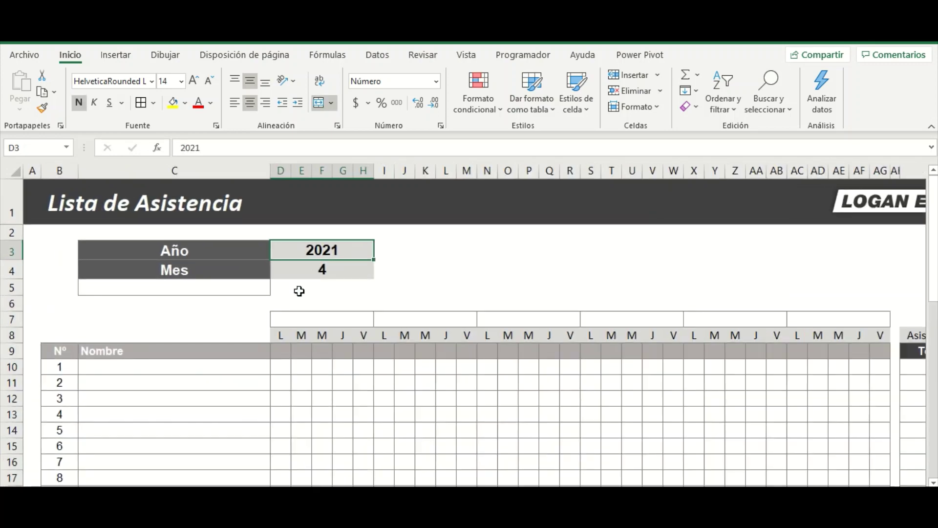
click(312, 317)
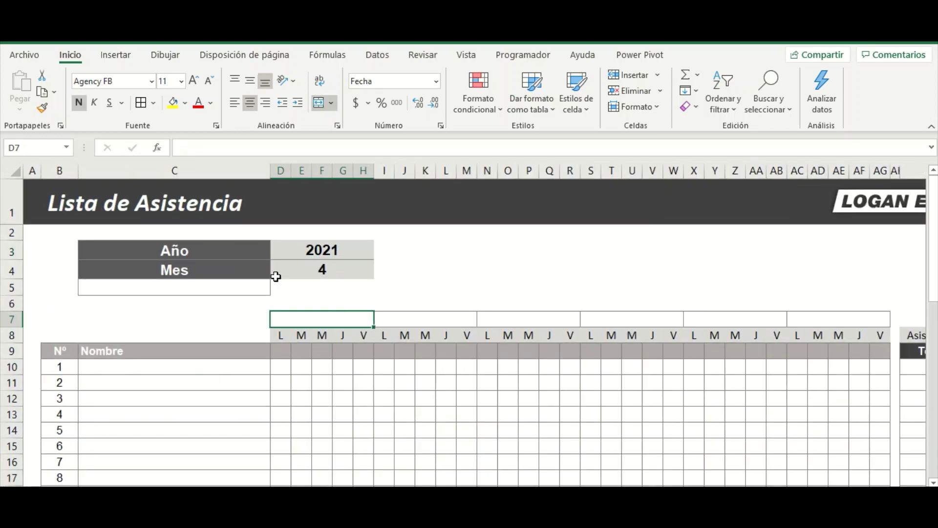
click(236, 290)
click(298, 254)
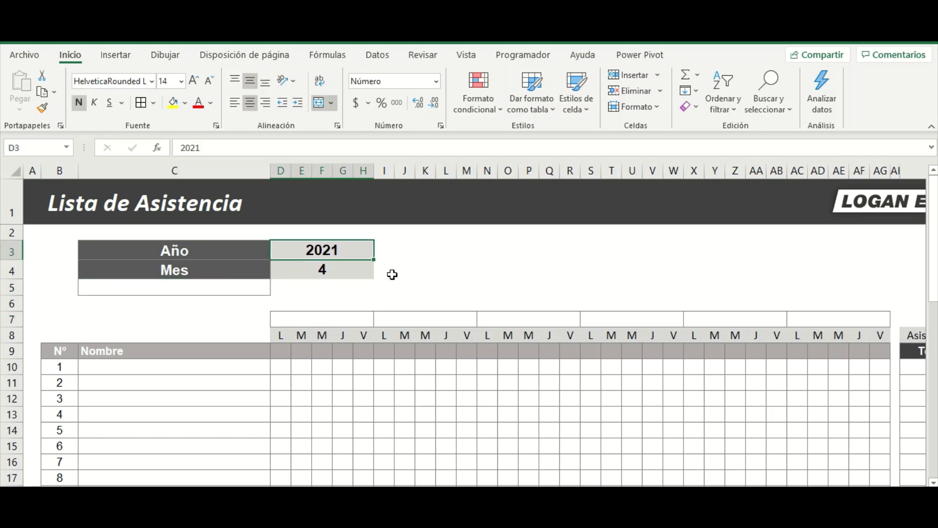
key(Down)
click(380, 273)
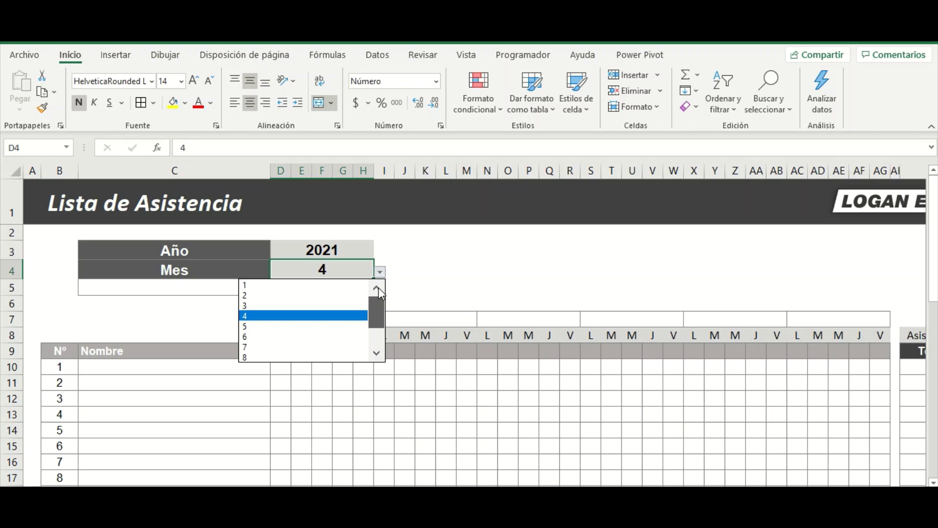
drag(377, 312, 378, 342)
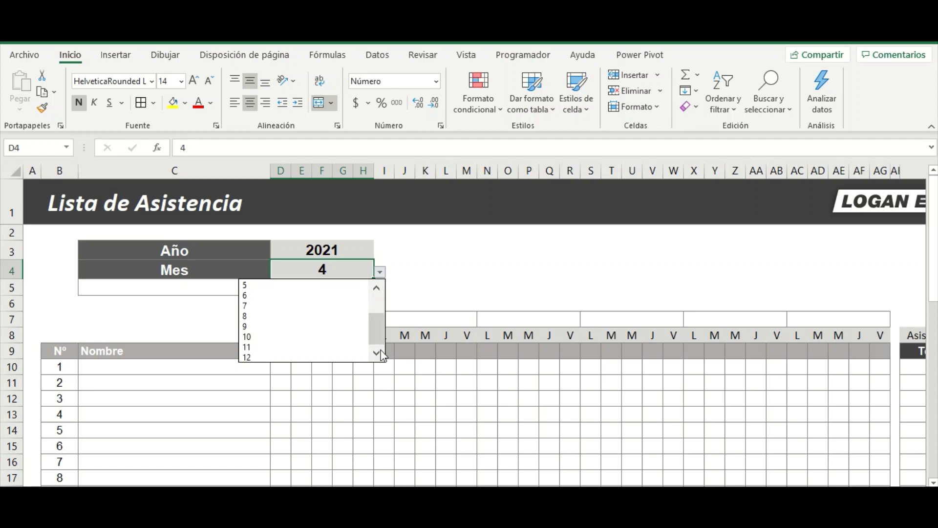
key(Escape)
click(207, 286)
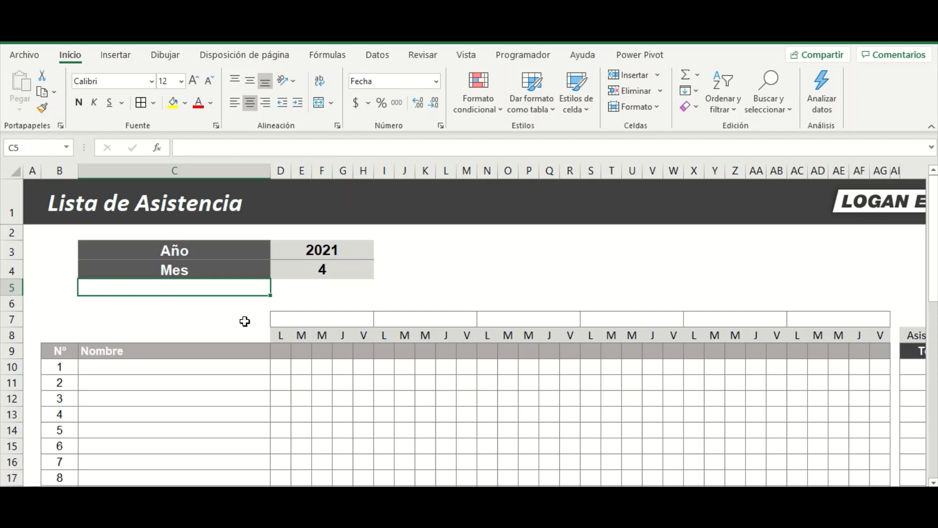
Step: Enter =FECHA(D3,D4,1) in C5 to build the month's first date
text(=fec)
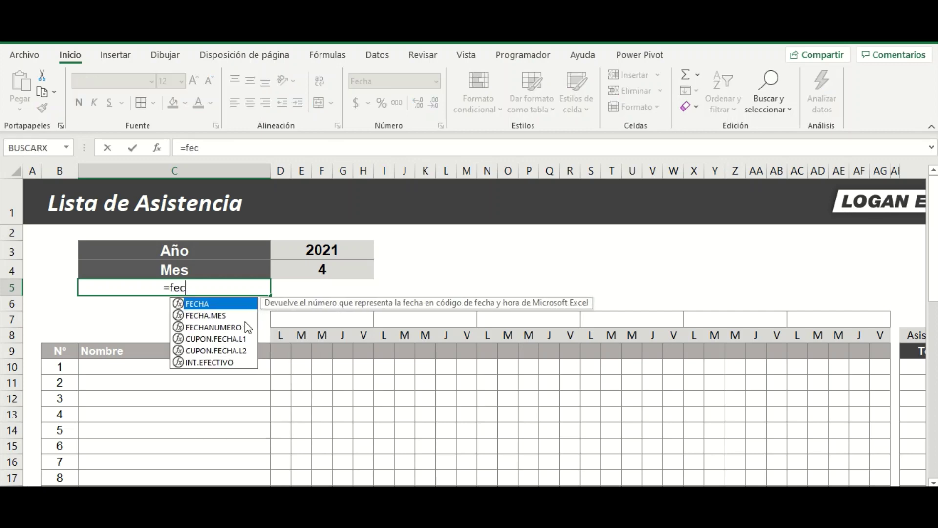
double_click(211, 304)
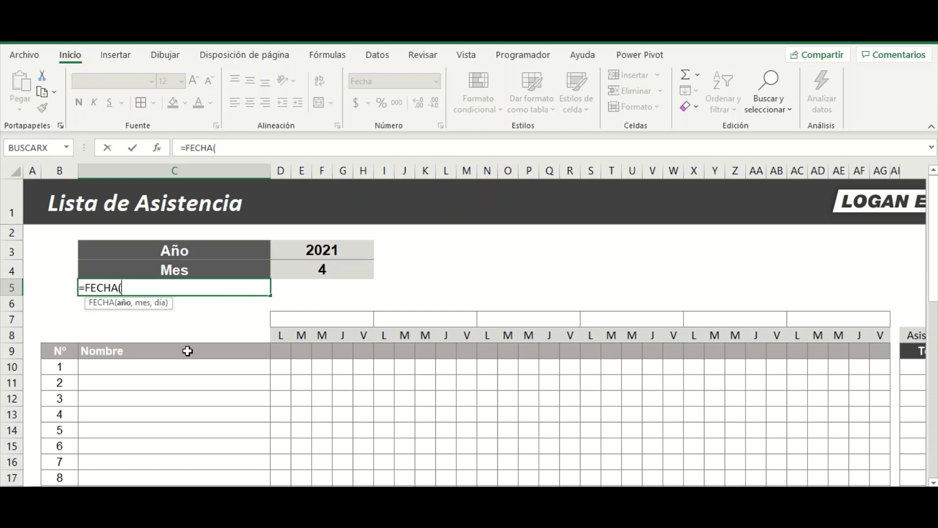
click(330, 249)
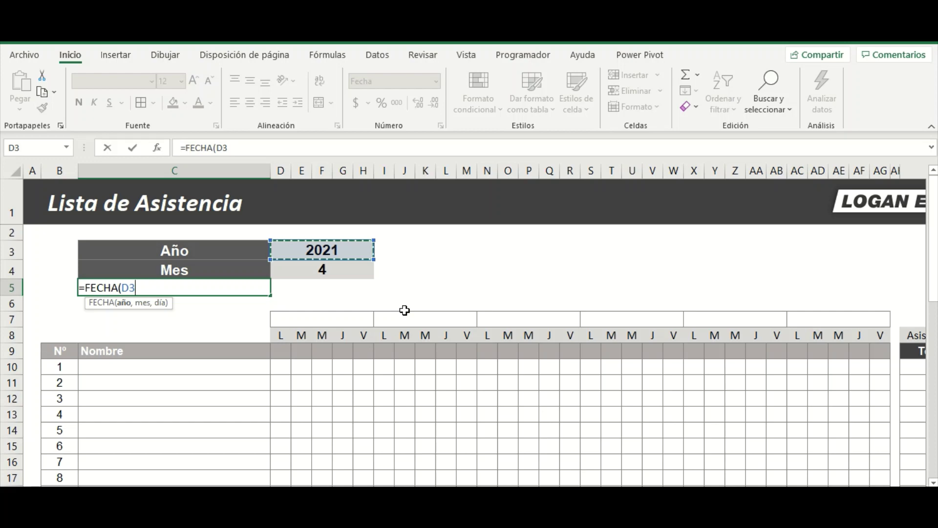
text(,)
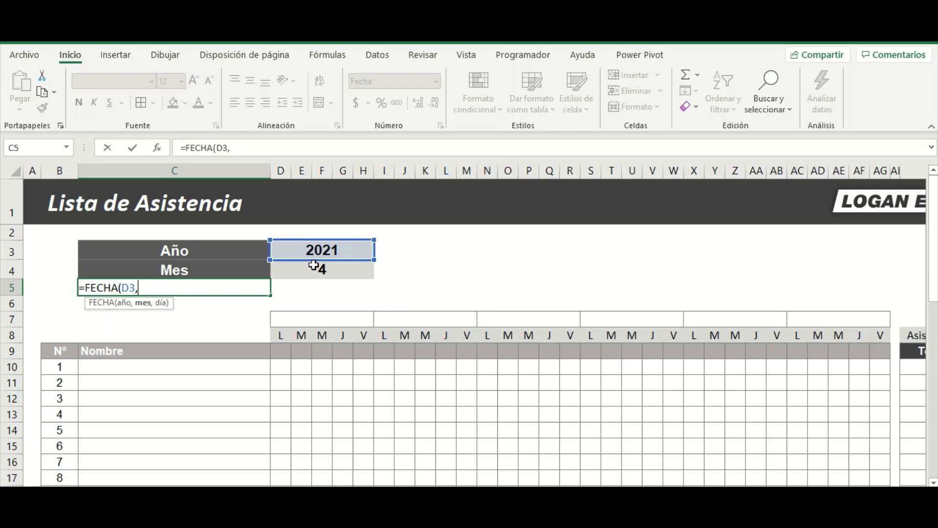
click(315, 266)
text(,1)
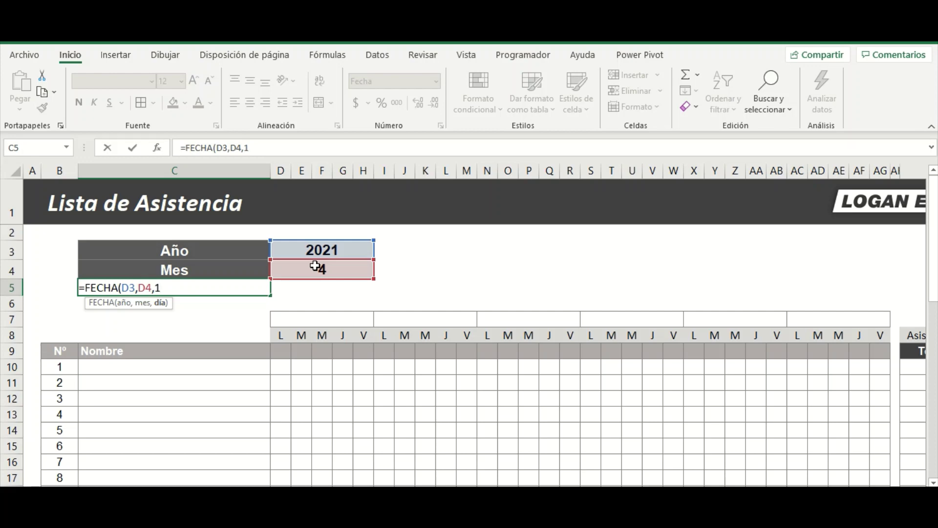
text())
key(Return)
key(Up)
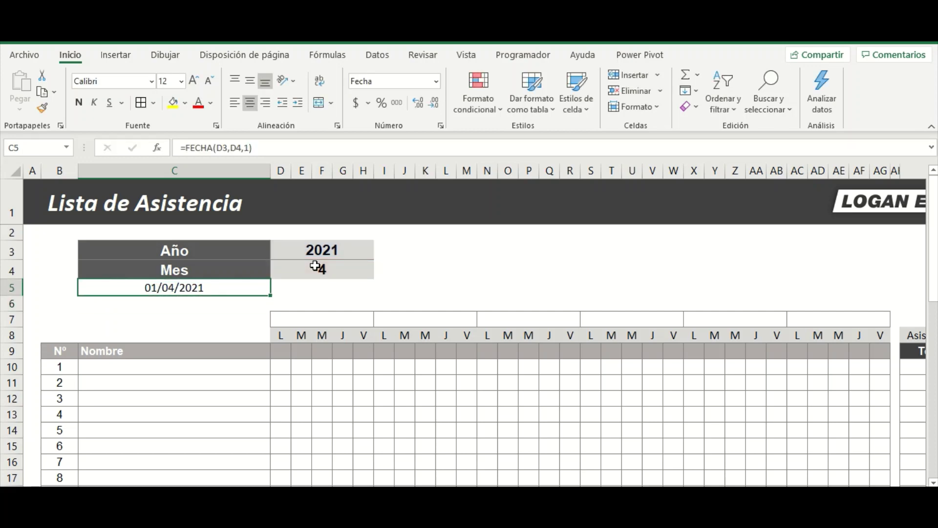
Step: Test month 6 from D4's dropdown, then set the month to 3
click(315, 267)
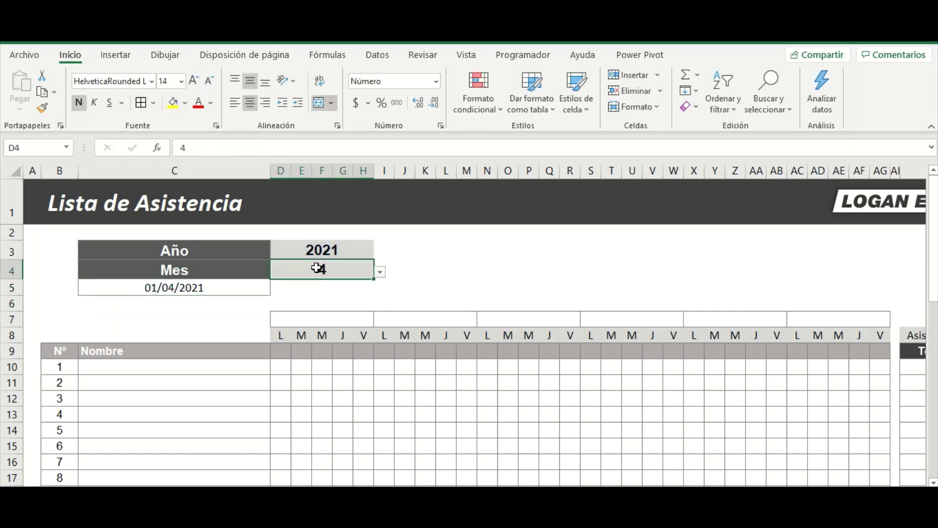
click(379, 272)
click(351, 306)
click(380, 274)
scroll(312, 303, up, 2)
click(250, 307)
click(211, 288)
Step: Leave D4's month at 3 and verify C5 shows 01/03/2021
click(321, 270)
click(380, 273)
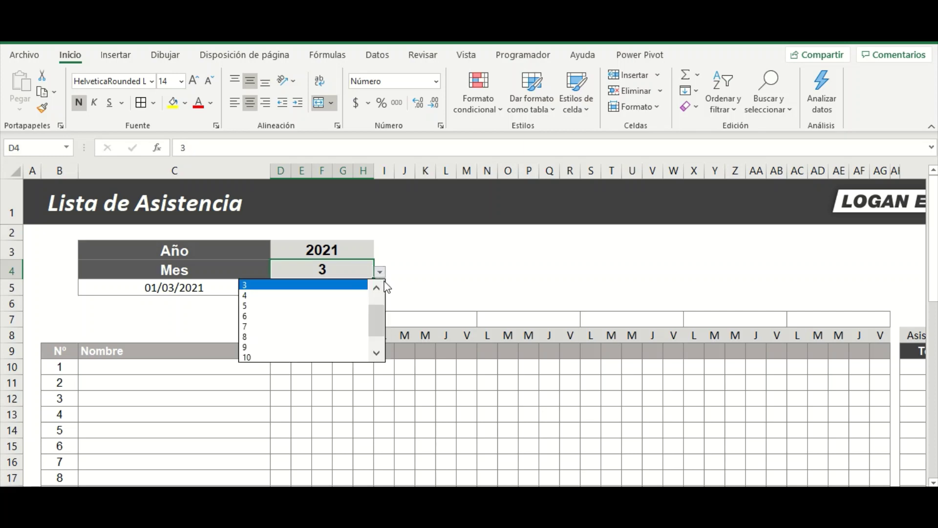
drag(380, 327, 359, 287)
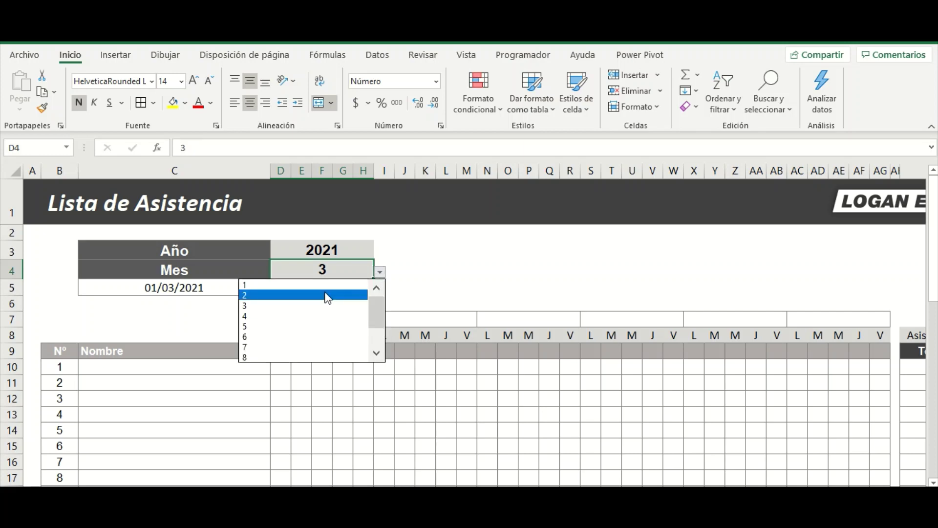
click(324, 304)
click(220, 320)
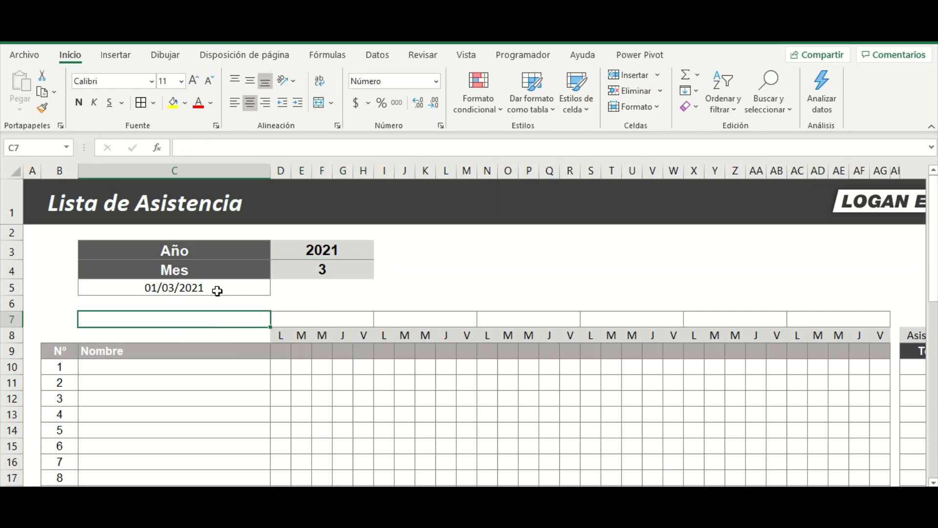
click(216, 289)
click(228, 354)
click(279, 323)
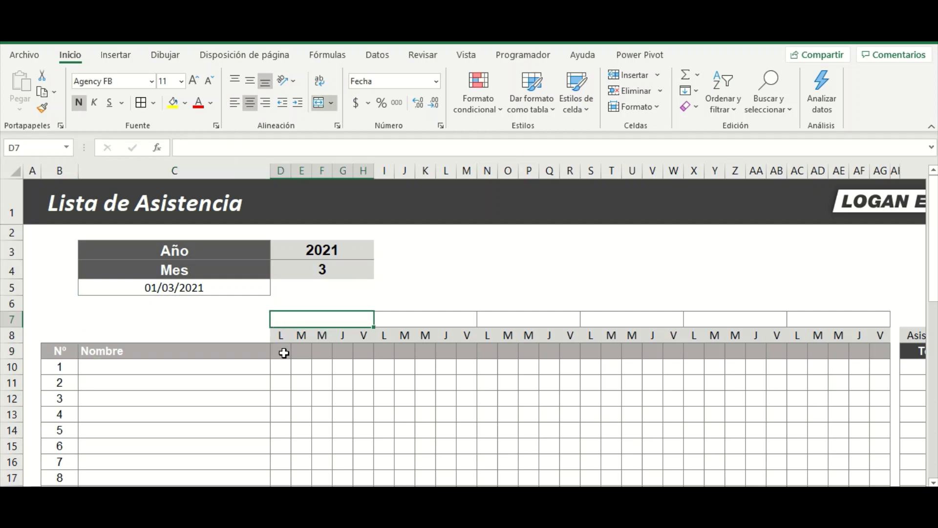
Step: In D9, start a formula subtracting the DIASEM weekday from C5
click(281, 351)
drag(281, 351, 880, 350)
click(328, 383)
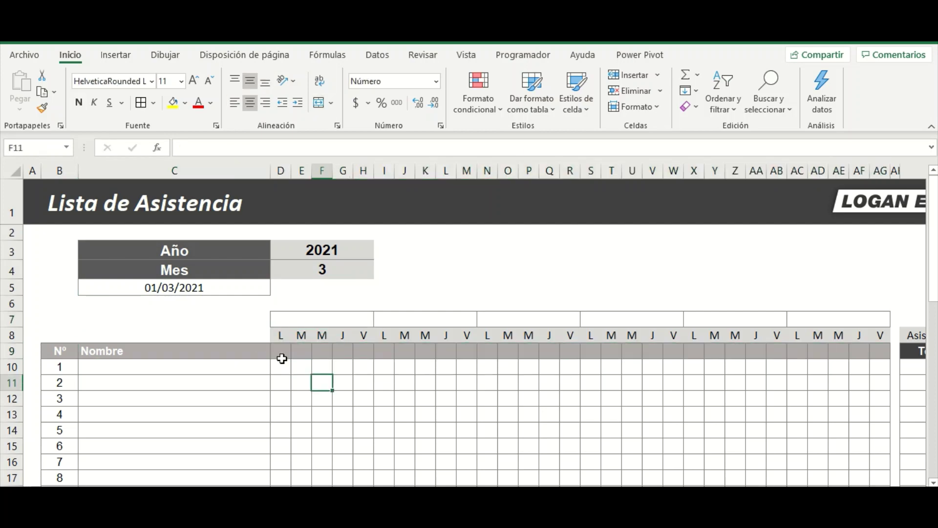
click(280, 352)
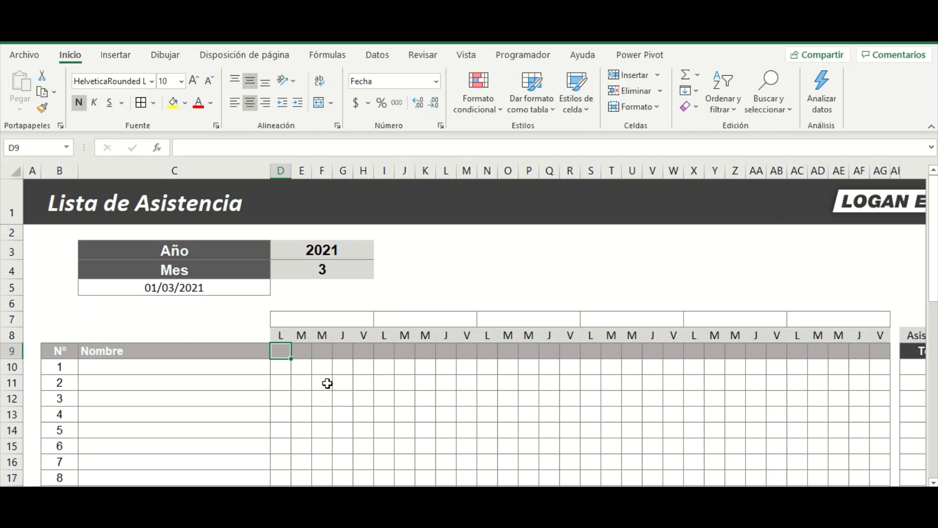
text(=)
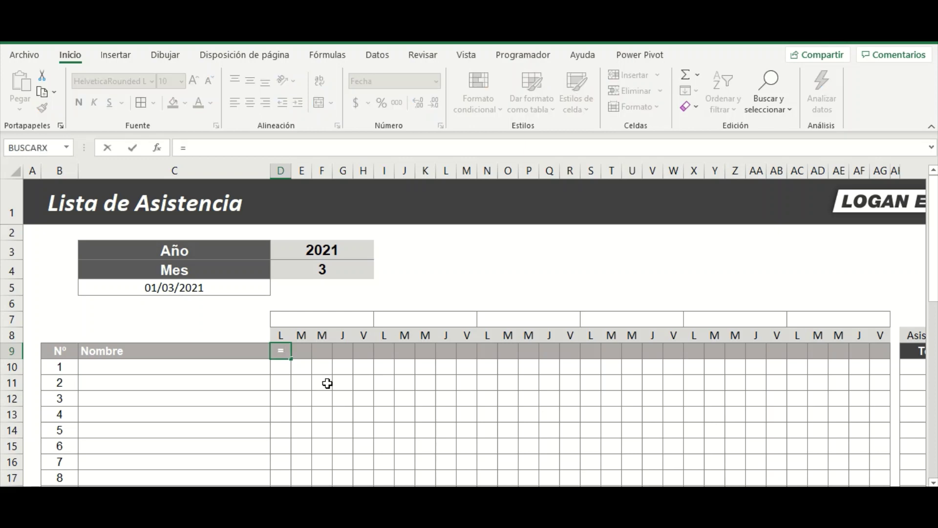
click(172, 287)
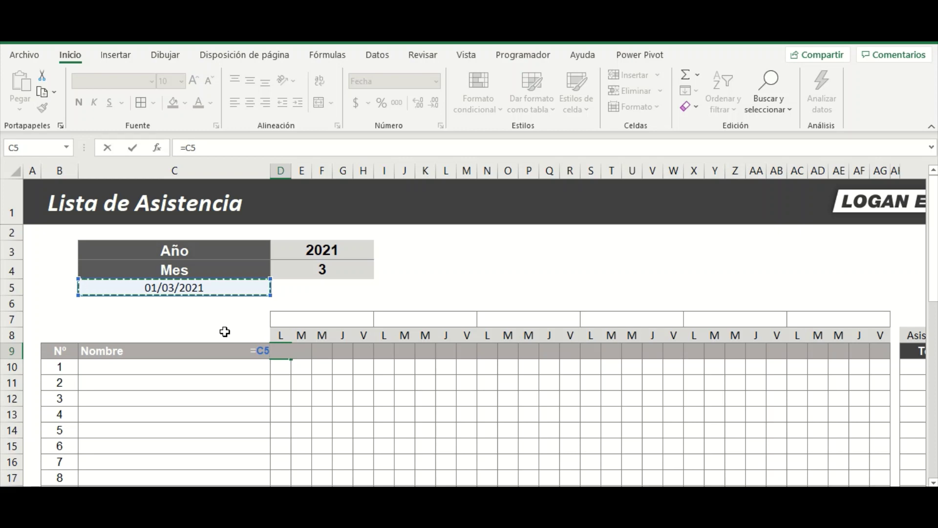
text(-)
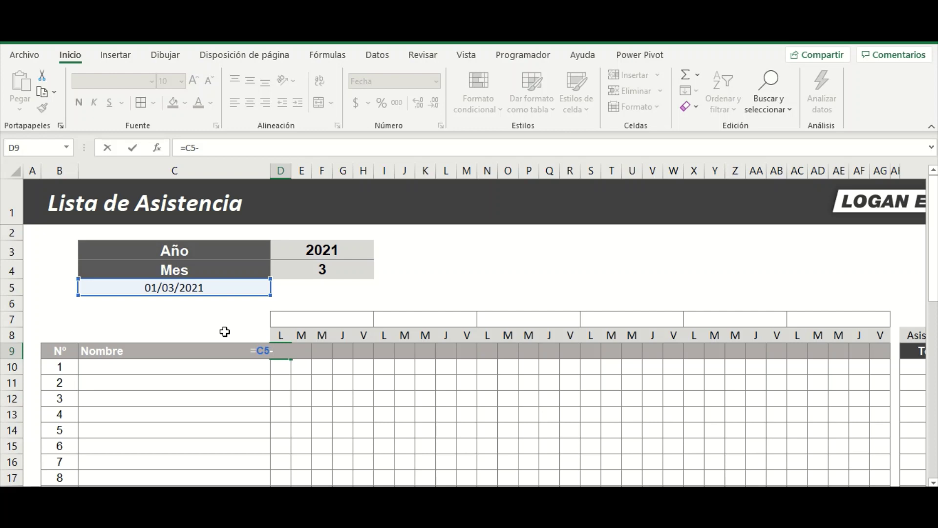
text(dis)
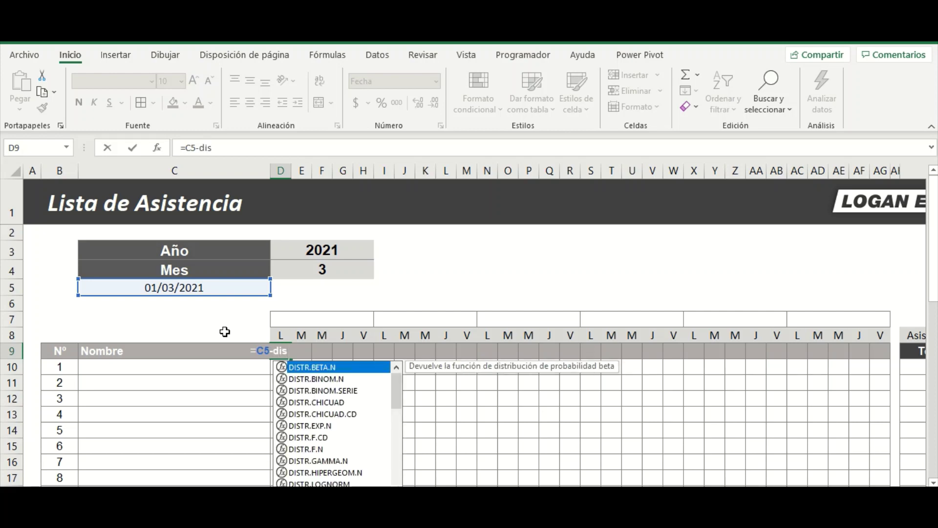
key(BackSpace)
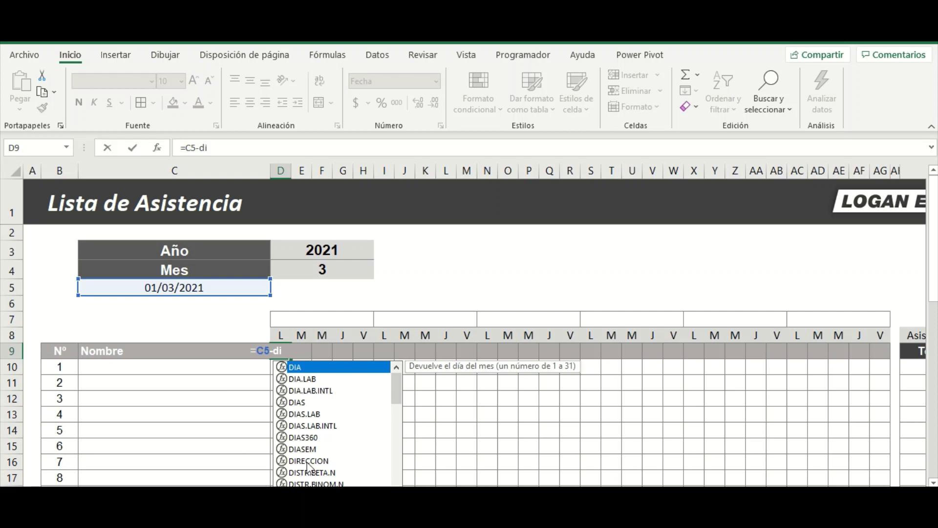
click(309, 453)
double_click(309, 455)
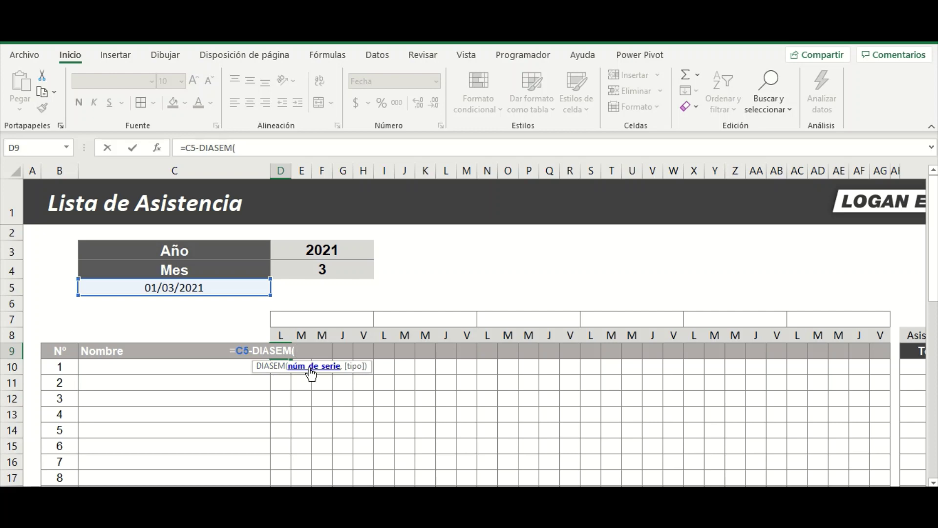
Step: Complete D9 as =C5-DIASEM($C$5,2)+1 with an absolute C5 reference
click(197, 288)
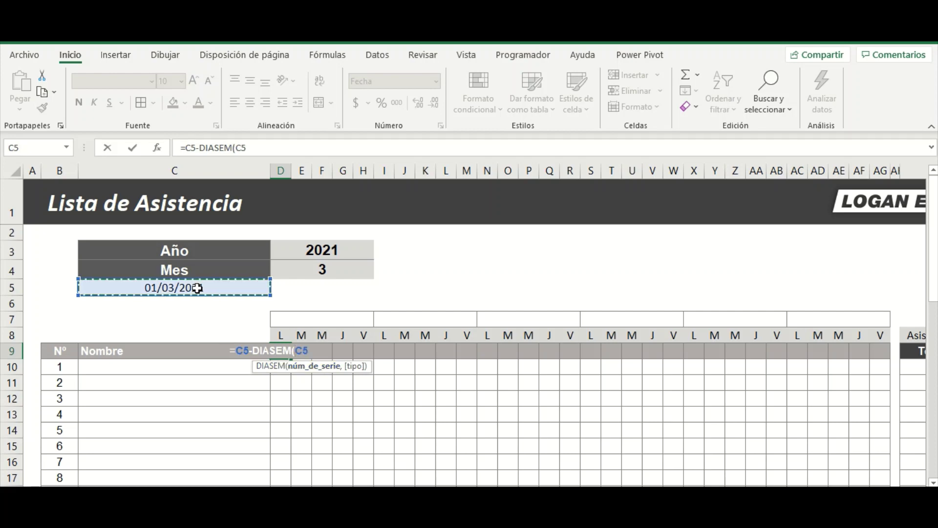
key(F4)
text($C$5,2)
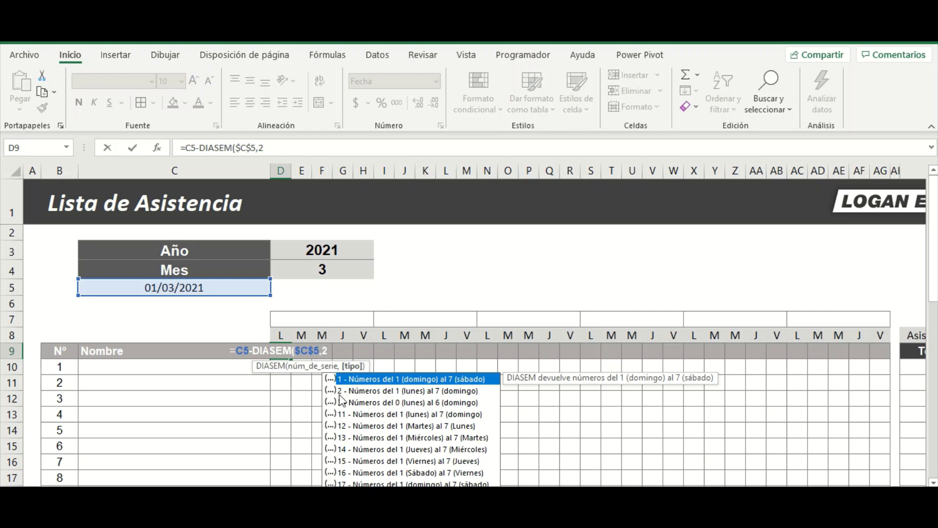
key(Escape)
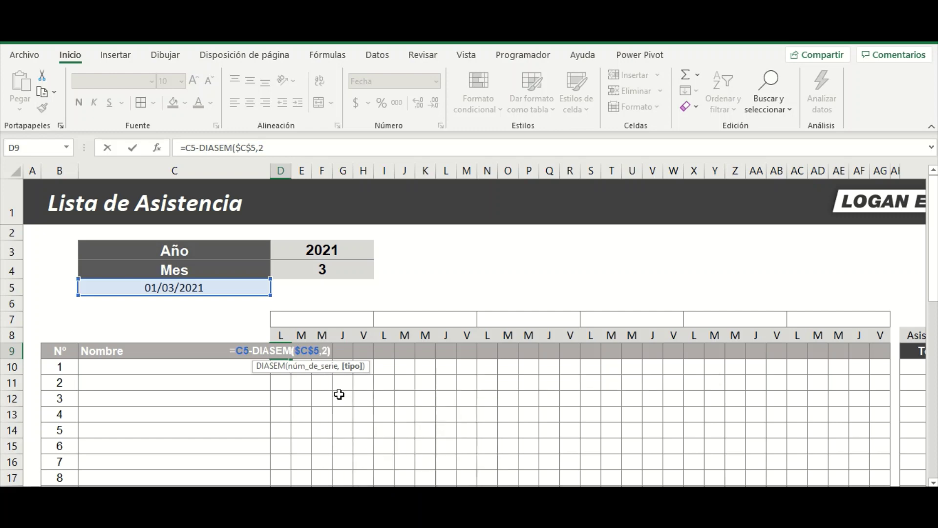
text())
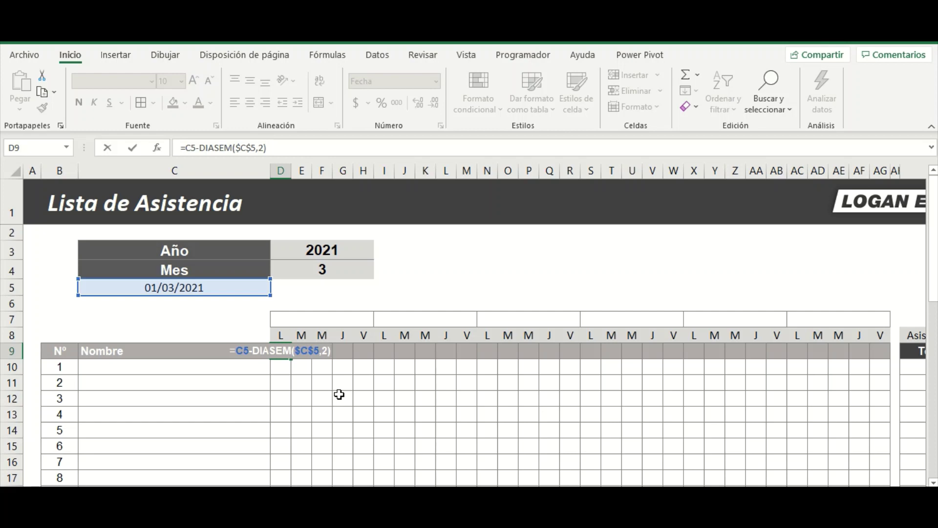
text(+1)
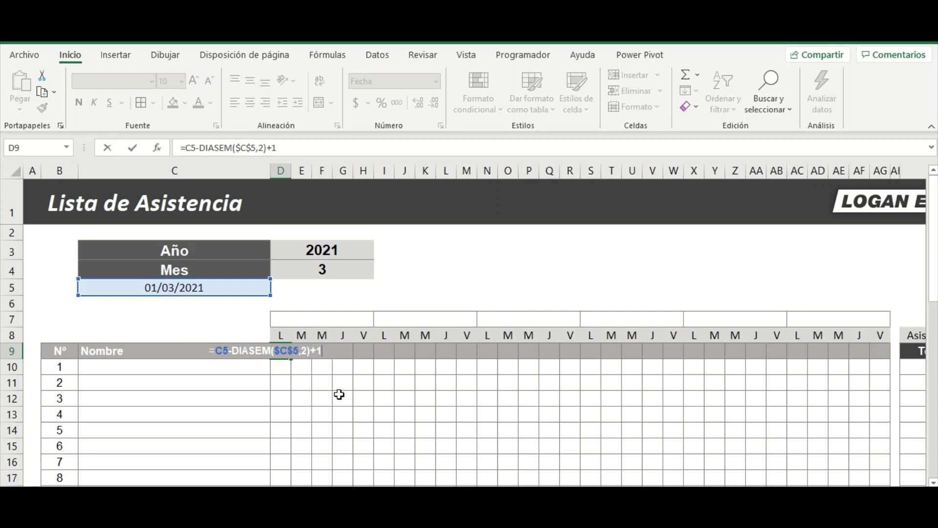
key(ctrl+Return)
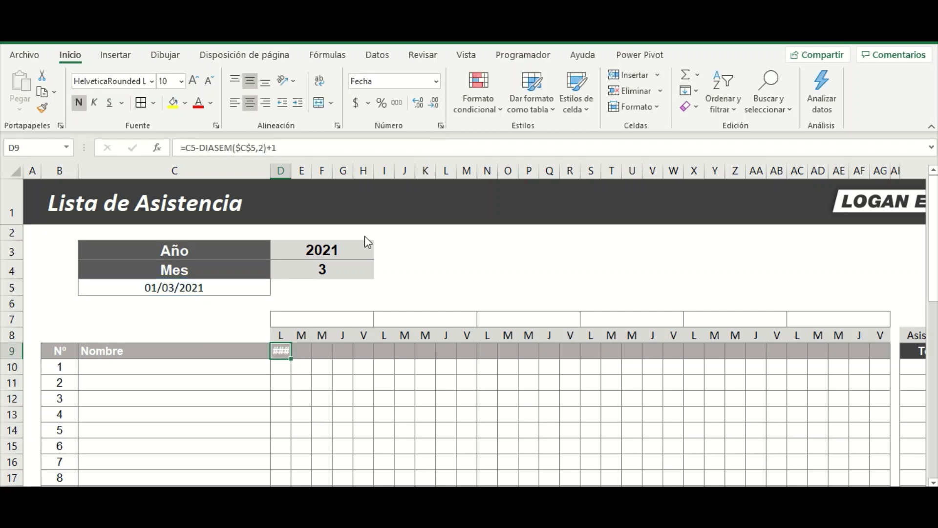
Step: Widen column D and give D9 the custom number format d so it shows 1
mouse_move(291, 171)
mouse_down()
mouse_move(323, 176)
mouse_move(290, 165)
mouse_up()
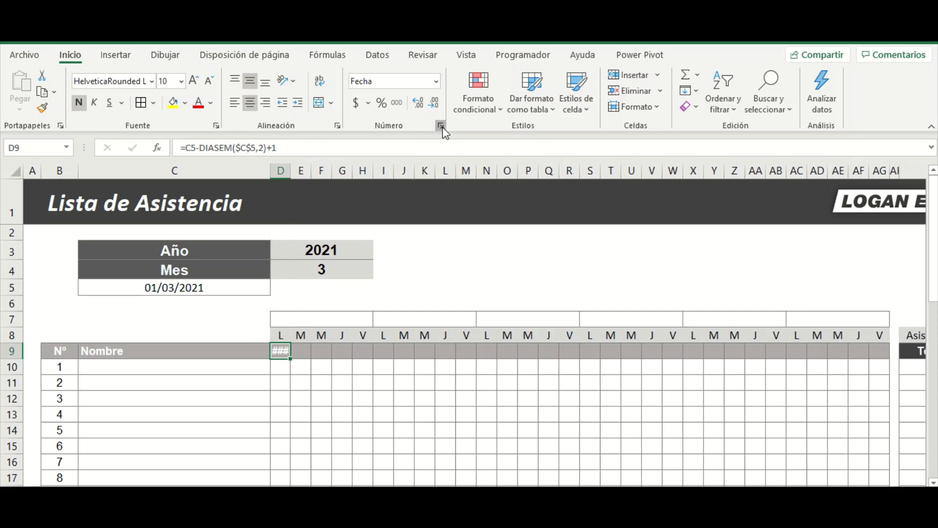
click(440, 126)
click(556, 348)
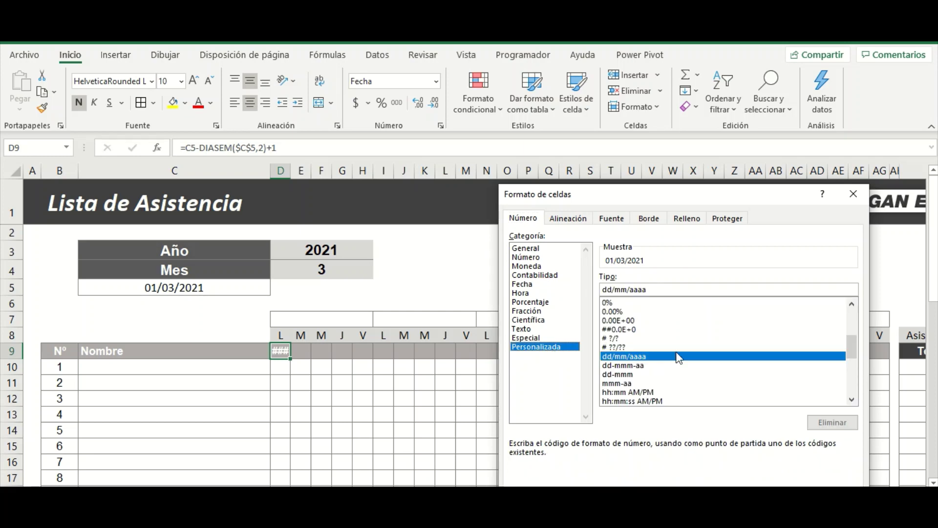
drag(856, 351, 858, 387)
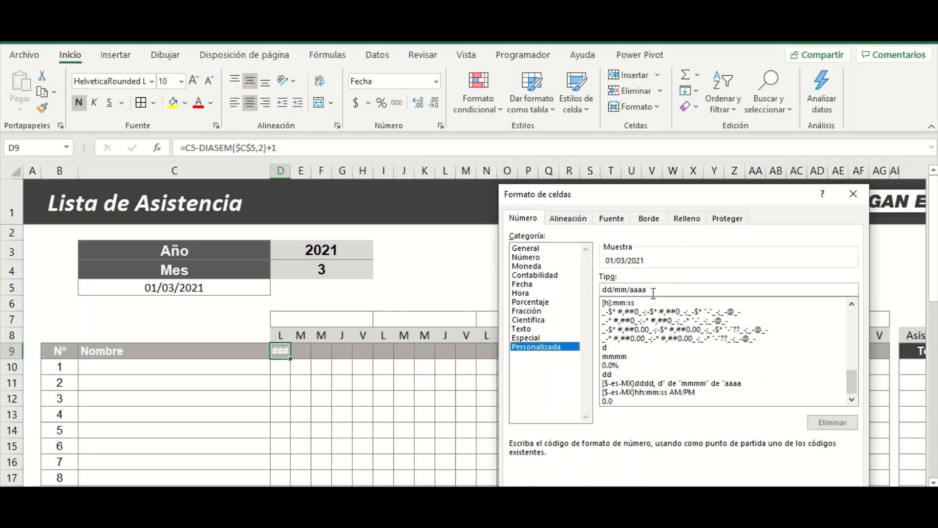
drag(653, 289, 591, 286)
text(d)
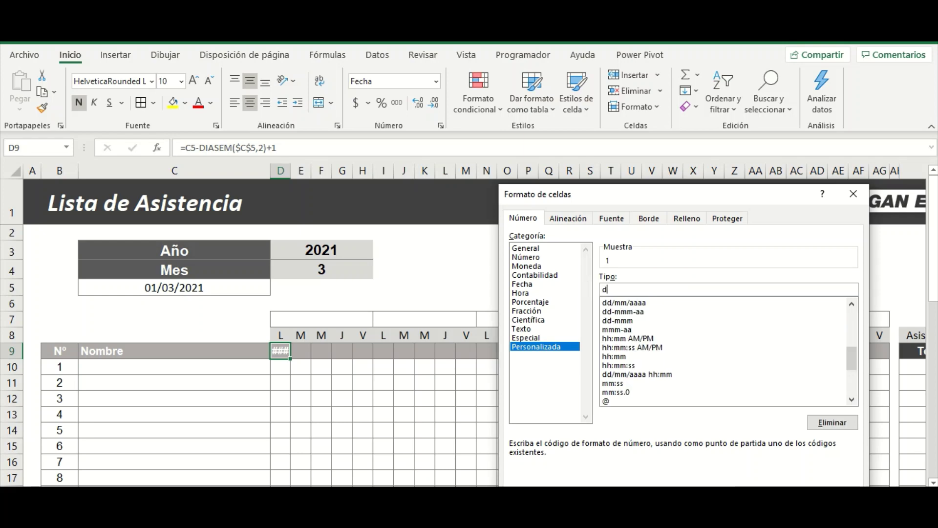
key(Return)
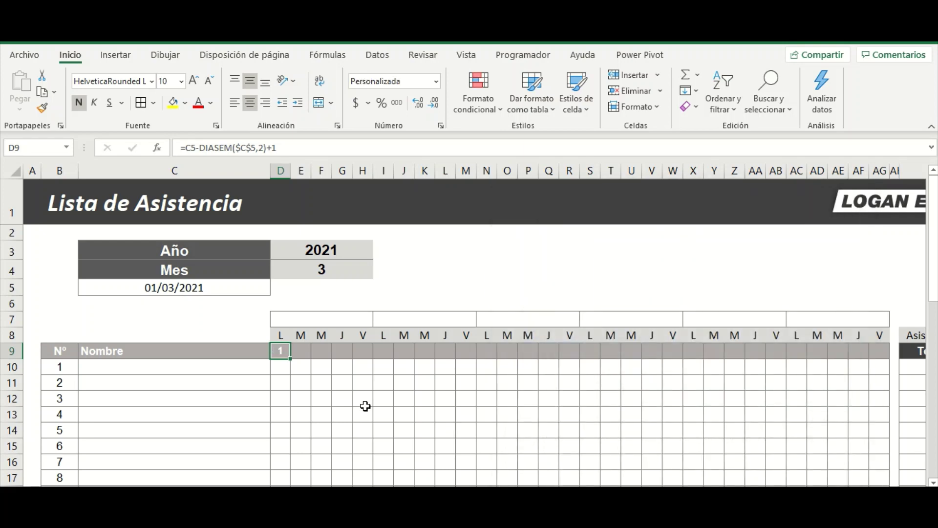
click(344, 398)
click(283, 354)
Step: Enter =FIN.MES(D9,0) in the merged D7 month header
click(275, 317)
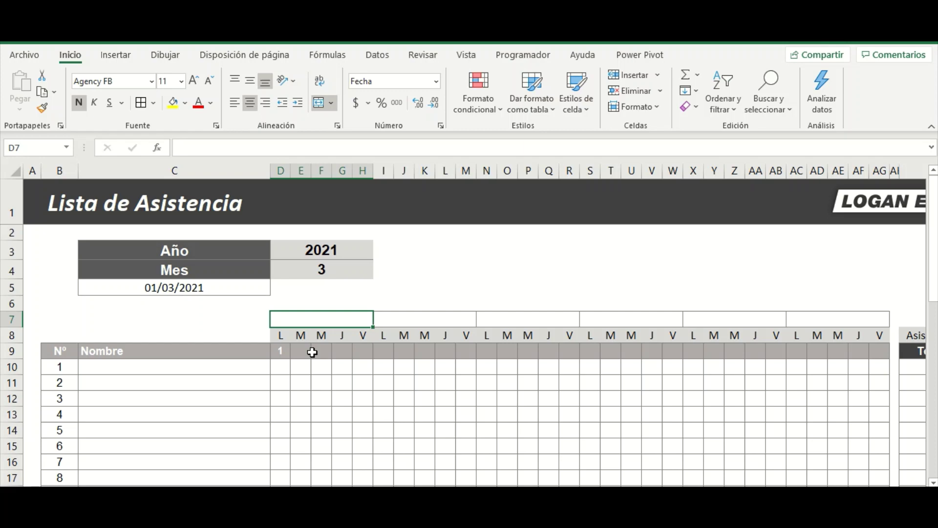
text(=fec)
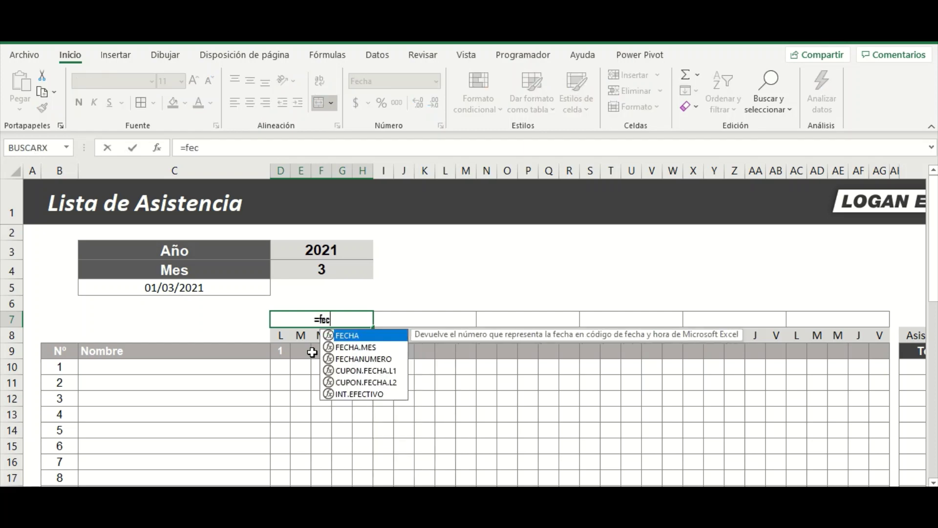
key(BackSpace)
key(BackSpace)
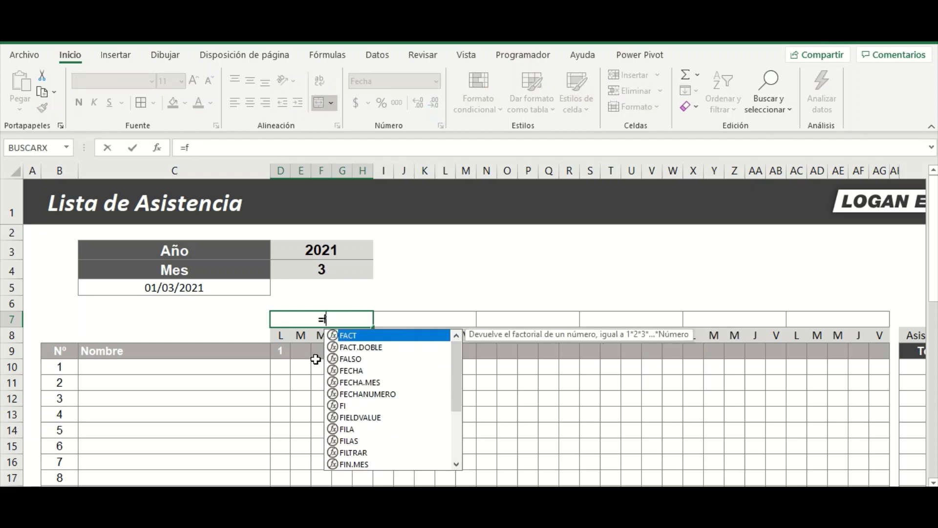
key(BackSpace)
text(din)
key(BackSpace)
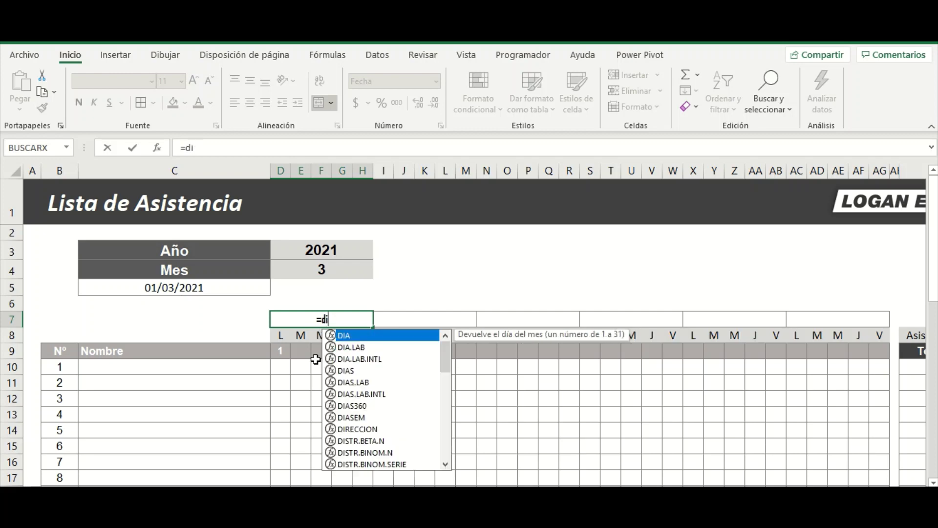
key(BackSpace)
key(BackSpace)
text(fin)
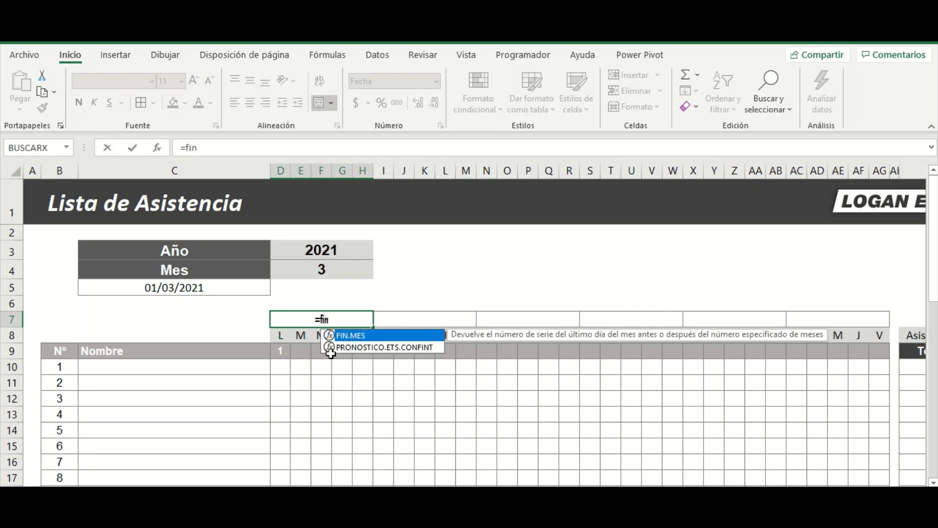
double_click(351, 336)
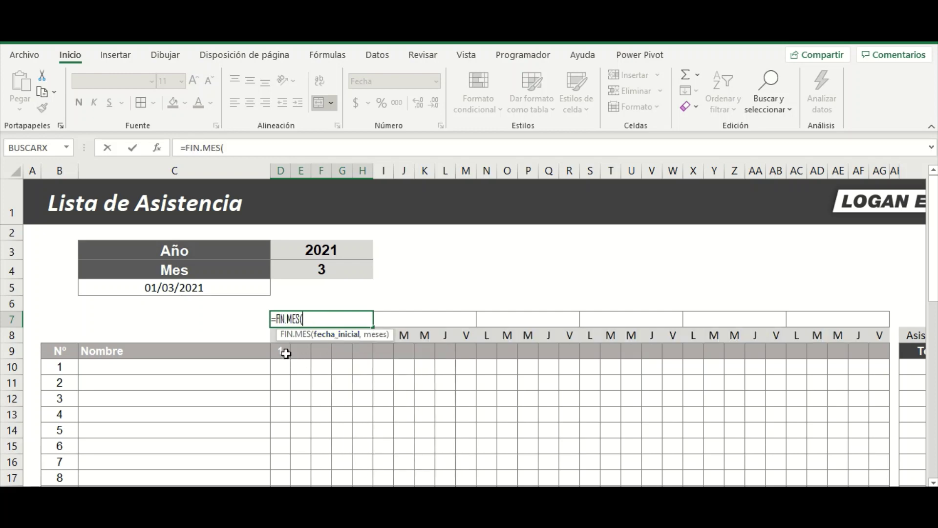
click(286, 353)
text(,0)
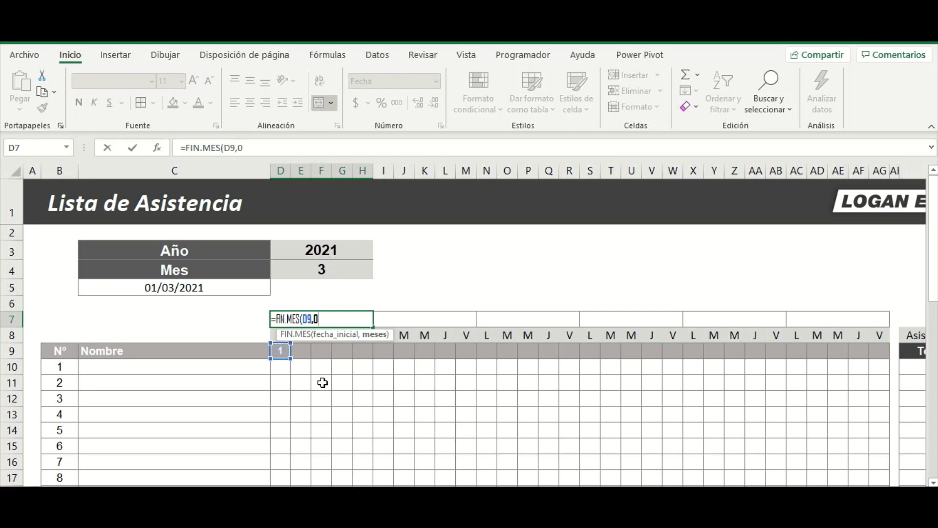
text())
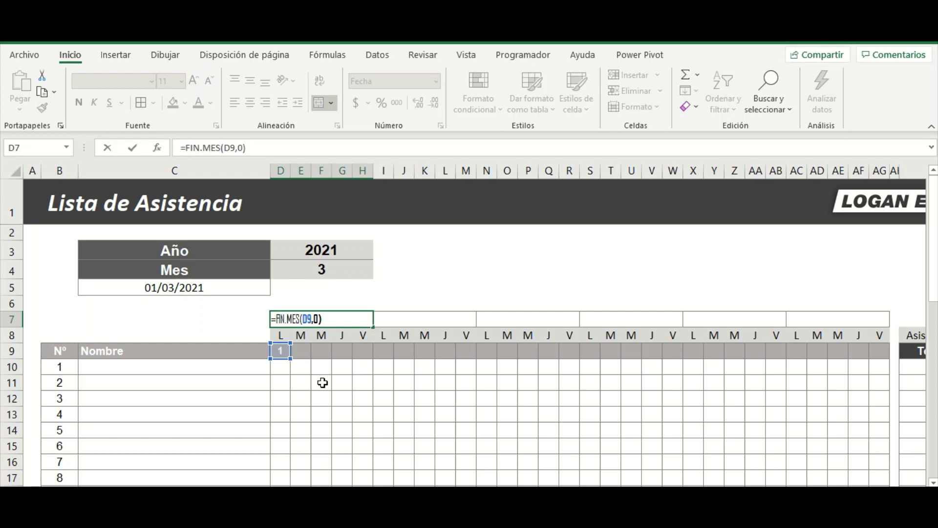
key(ctrl+Return)
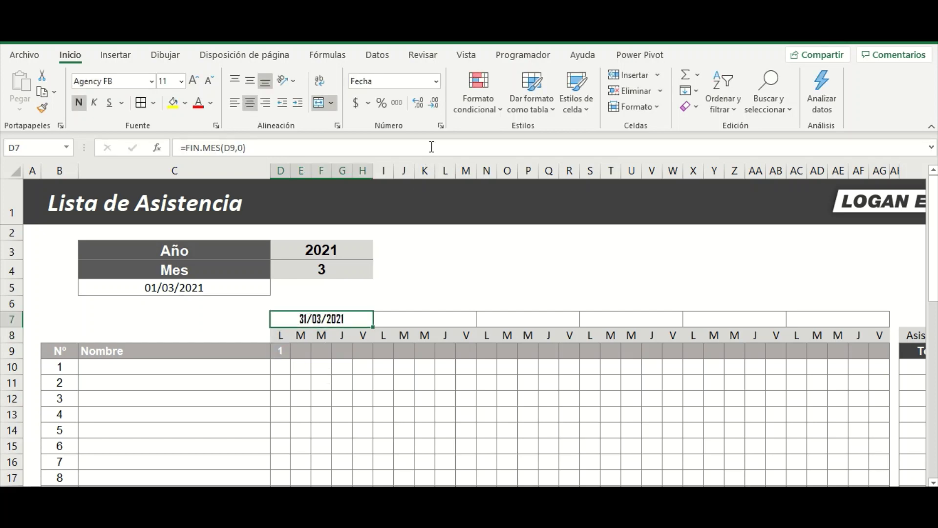
Step: Apply custom format mmmm to D7 so it displays marzo
click(440, 128)
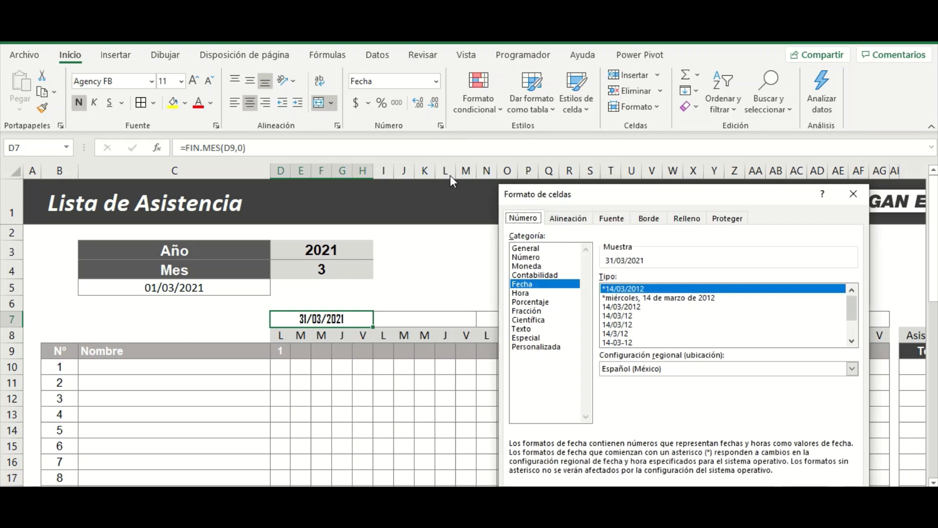
click(566, 347)
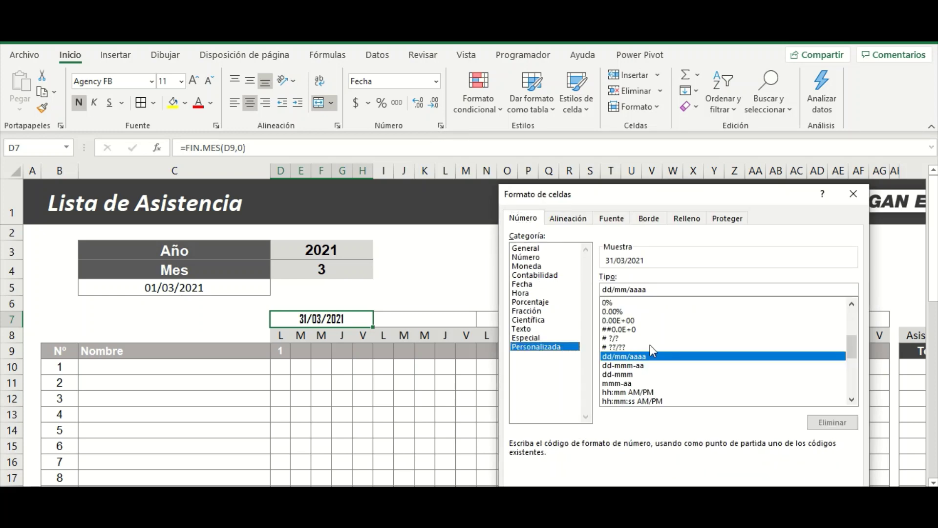
drag(658, 288, 572, 290)
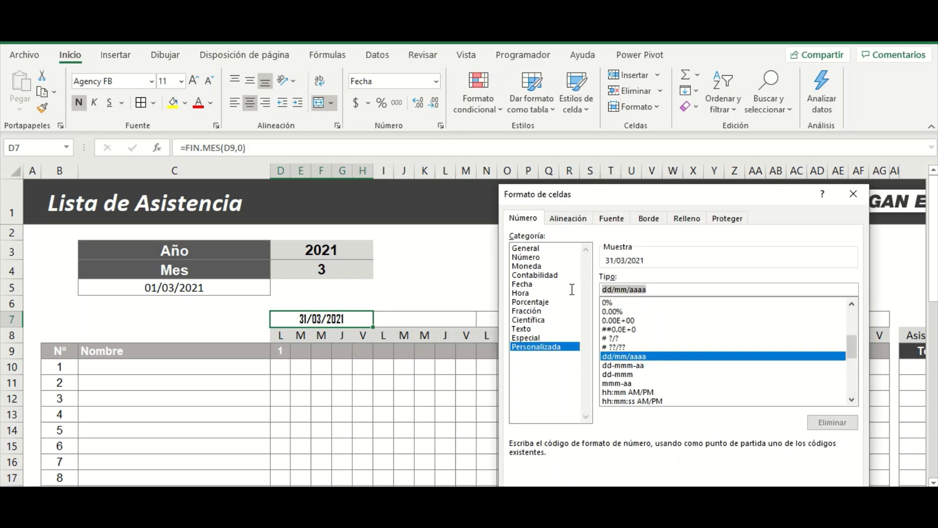
text(mmmm)
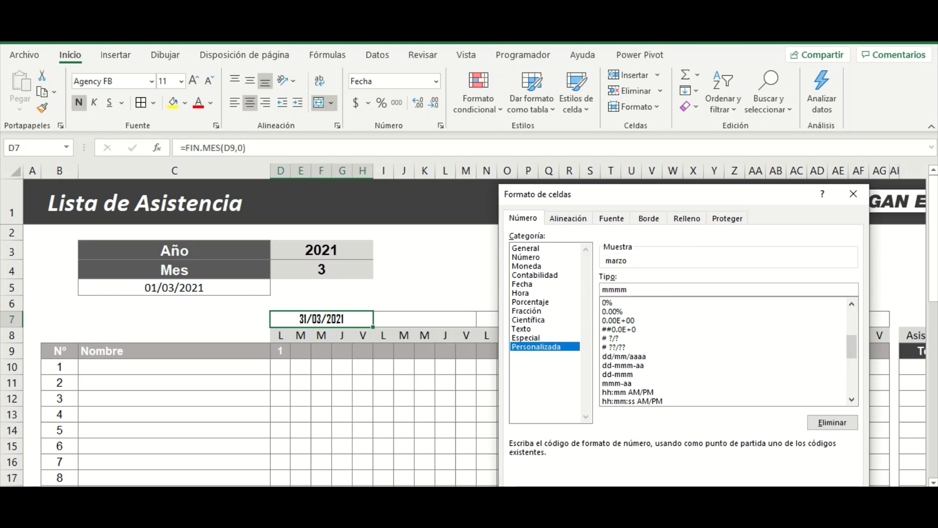
key(Return)
click(404, 398)
click(280, 350)
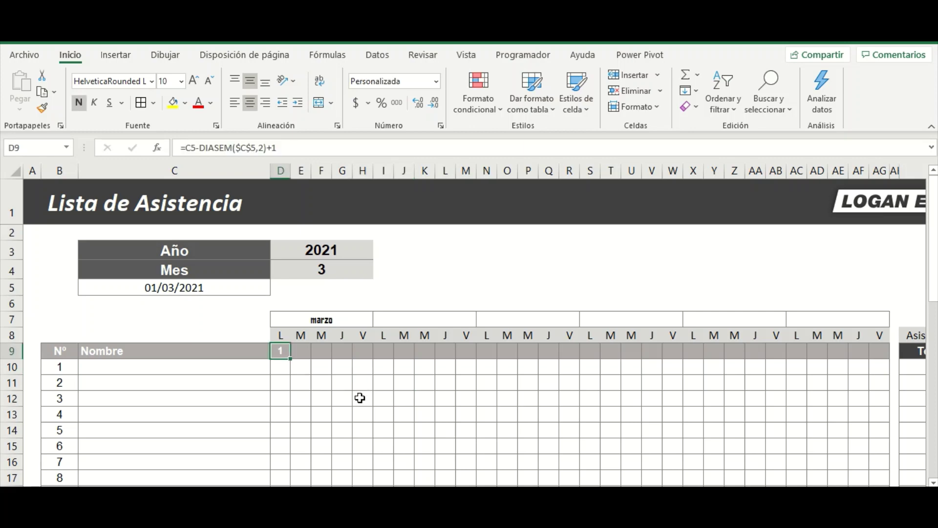
Step: Enter =+D9+1 in E9 for the next day
key(Right)
key(Left)
key(Right)
key(Left)
key(Right)
text(+)
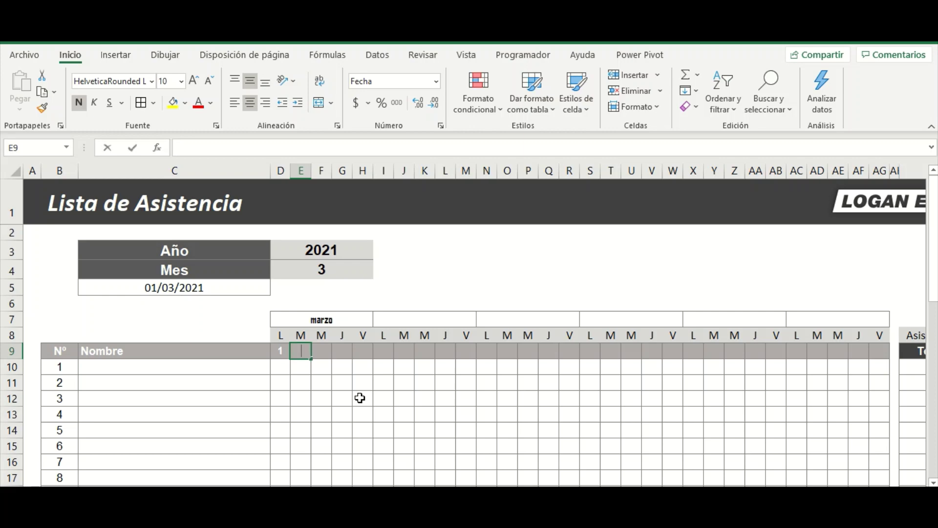
key(Left)
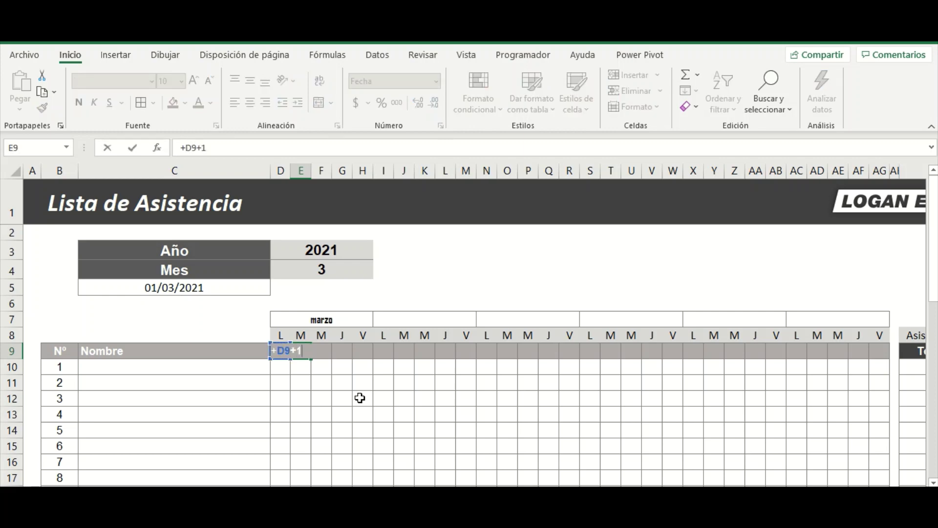
key(Return)
key(Up)
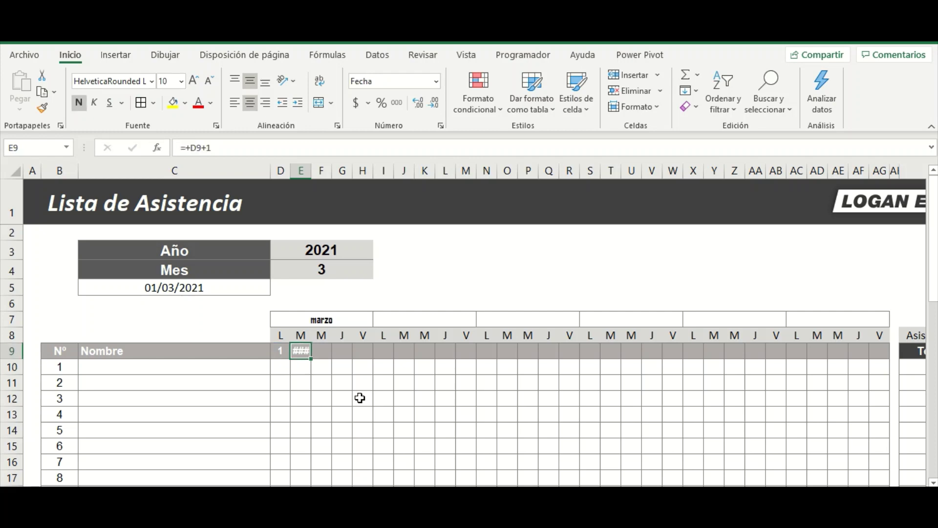
Step: Give E9 the day-only custom format d
click(441, 126)
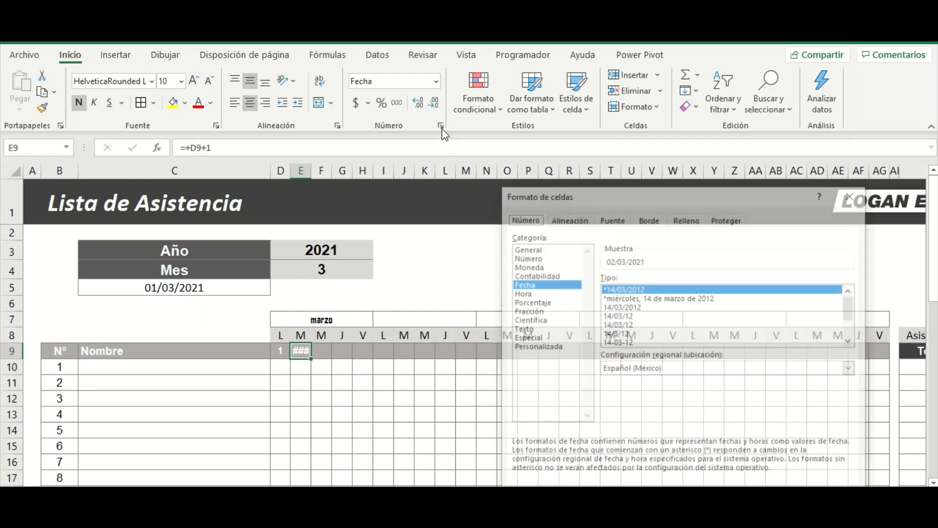
click(536, 346)
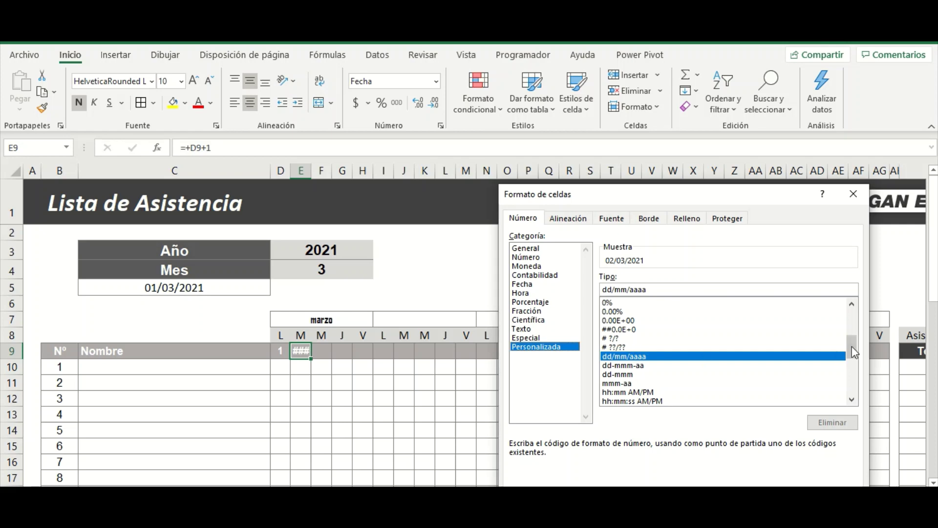
drag(853, 346, 853, 381)
click(608, 348)
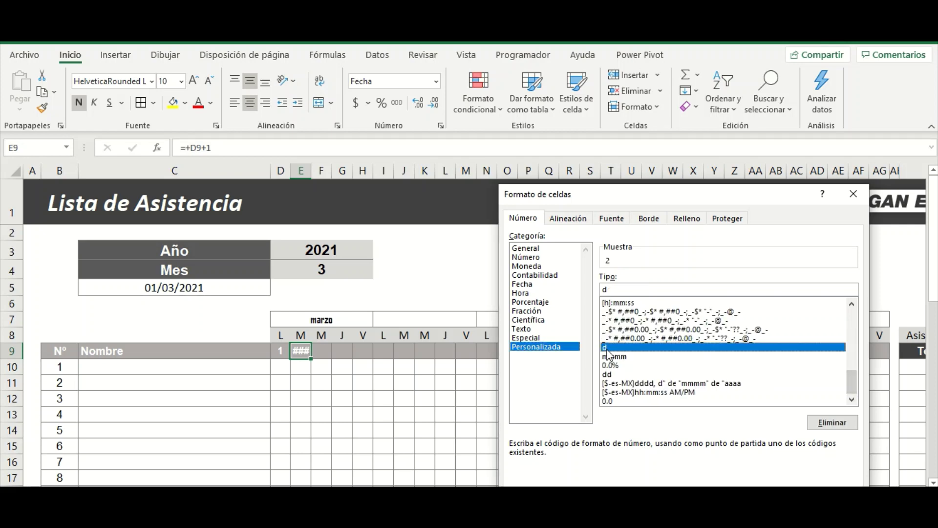
key(Return)
click(386, 413)
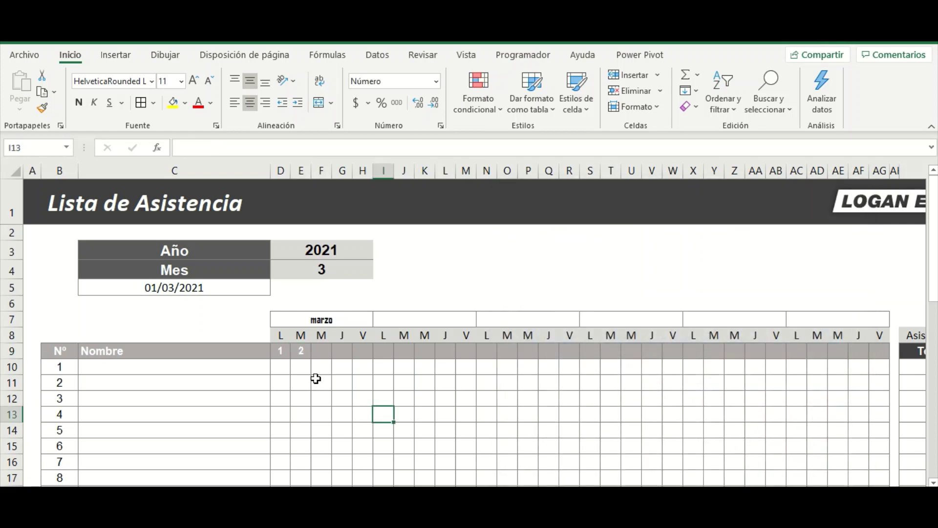
Step: Copy E9's next-day formula through H9 so the first week shows days 1–5
click(294, 354)
key(ctrl+c)
key(shift+Right)
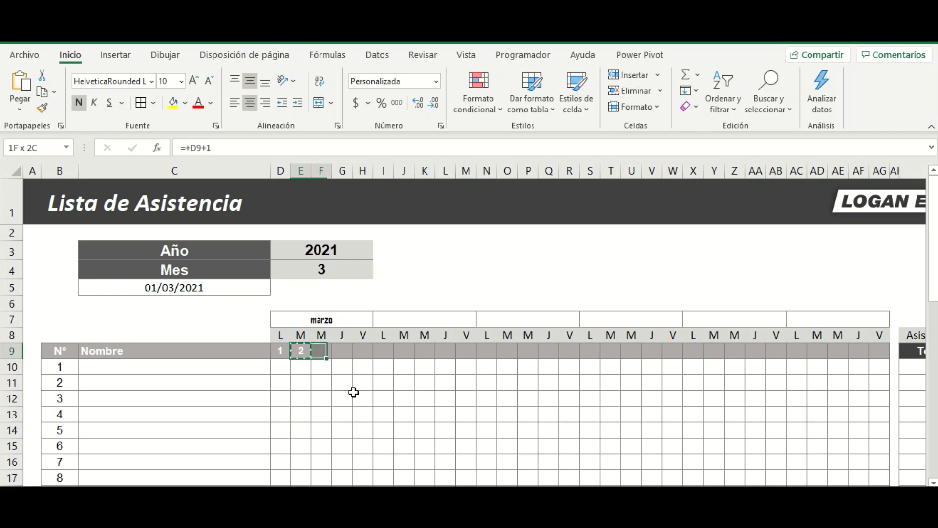
key(shift+Right)
key(shift+Right)
key(Return)
key(Up)
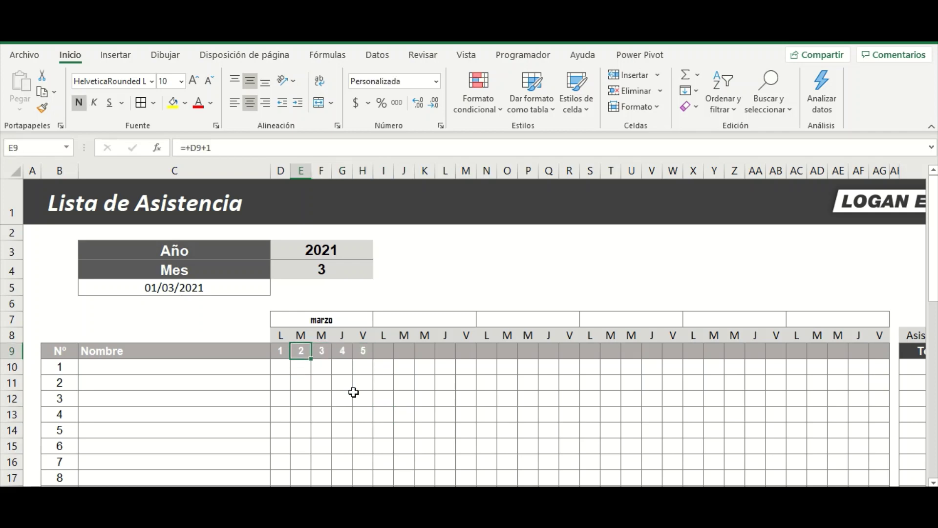
click(342, 353)
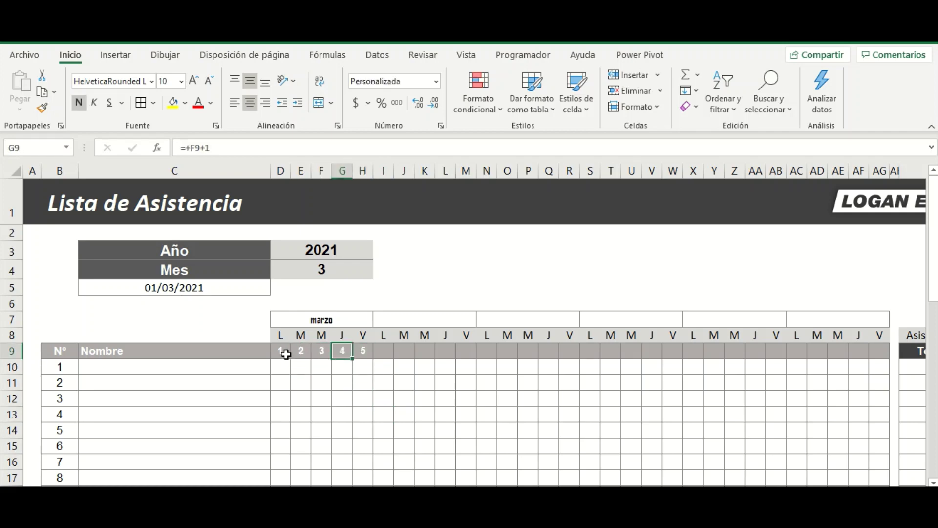
click(287, 354)
click(909, 514)
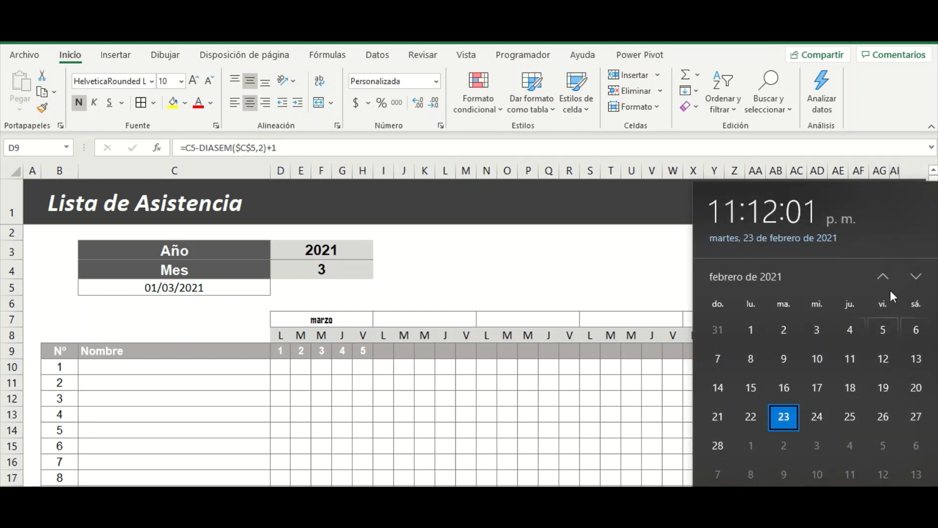
click(914, 277)
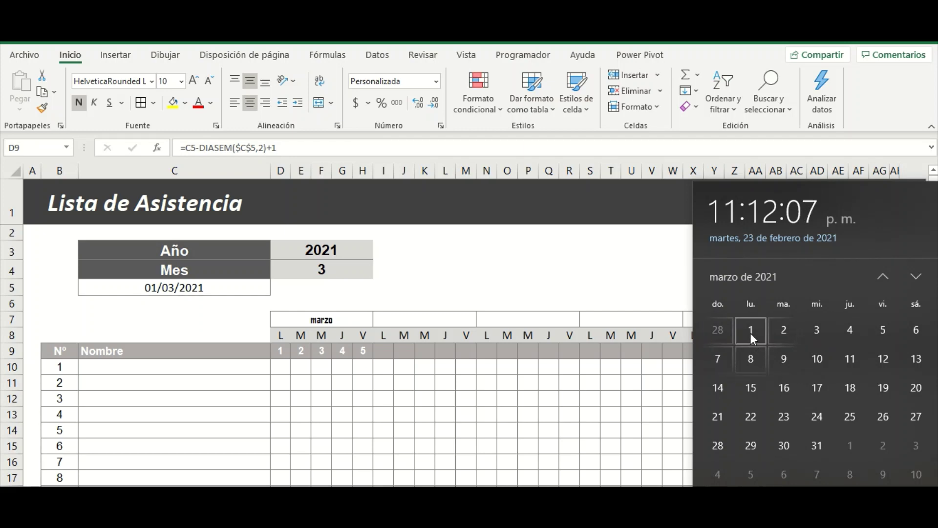
click(316, 355)
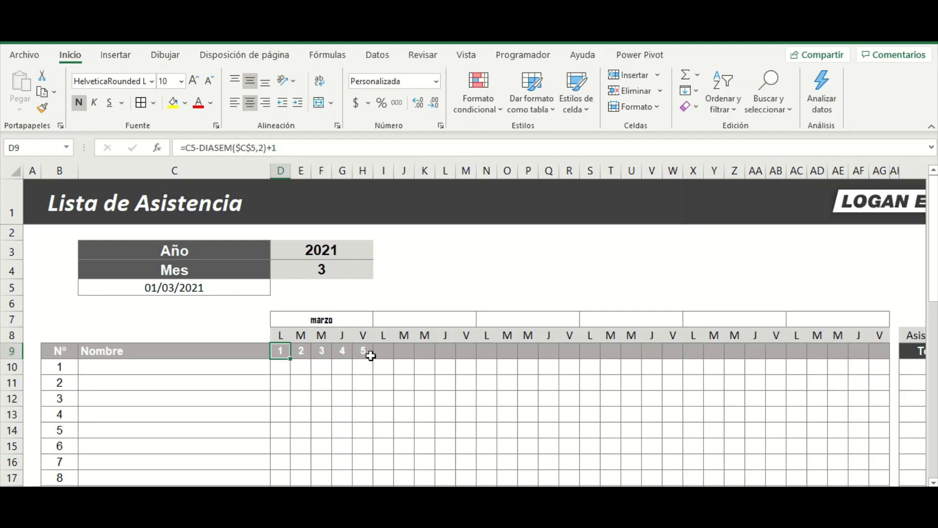
click(368, 352)
click(386, 352)
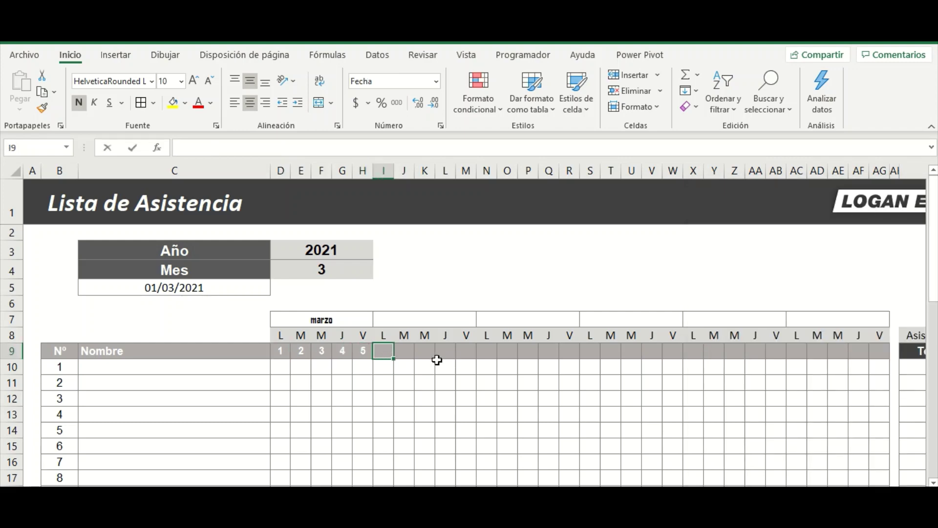
Step: Enter =+D9+7 in I9 to start the second week
text(+)
key(Left)
key(Left)
key(Left)
key(Left)
key(Left)
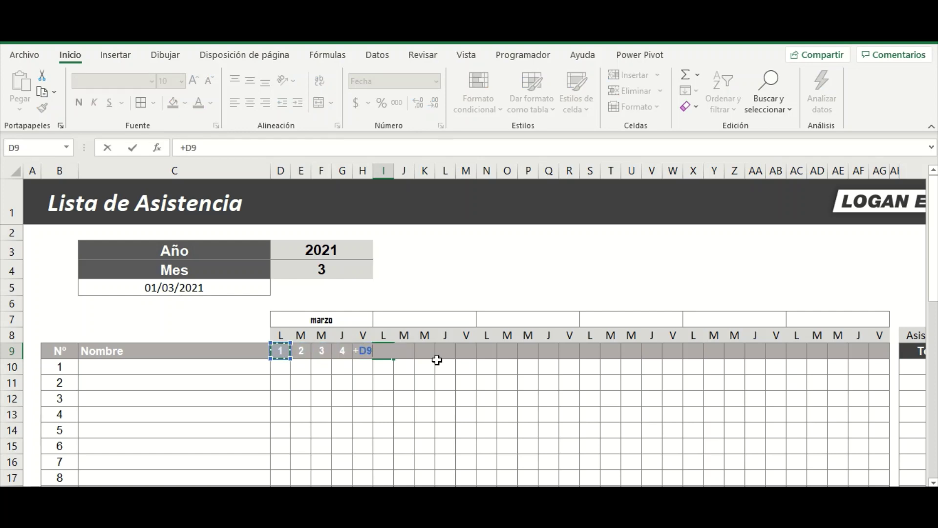
text(+7)
key(Return)
key(Up)
key(Left)
key(Right)
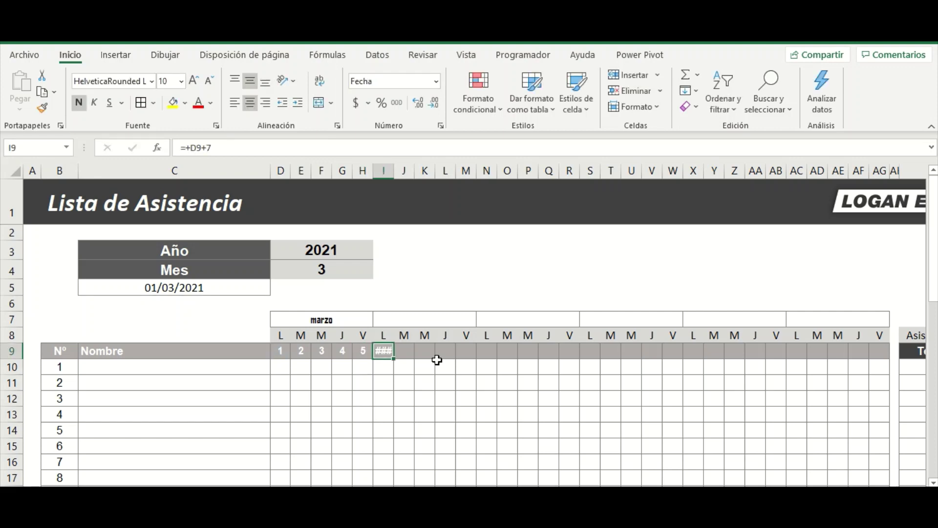
Step: Open I9's custom number formats and select the date code to replace with d
click(441, 127)
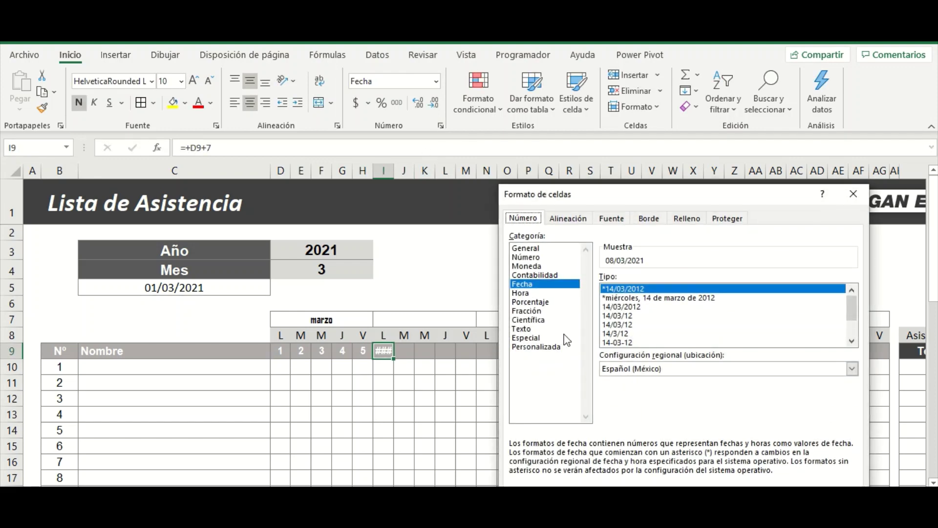
click(557, 347)
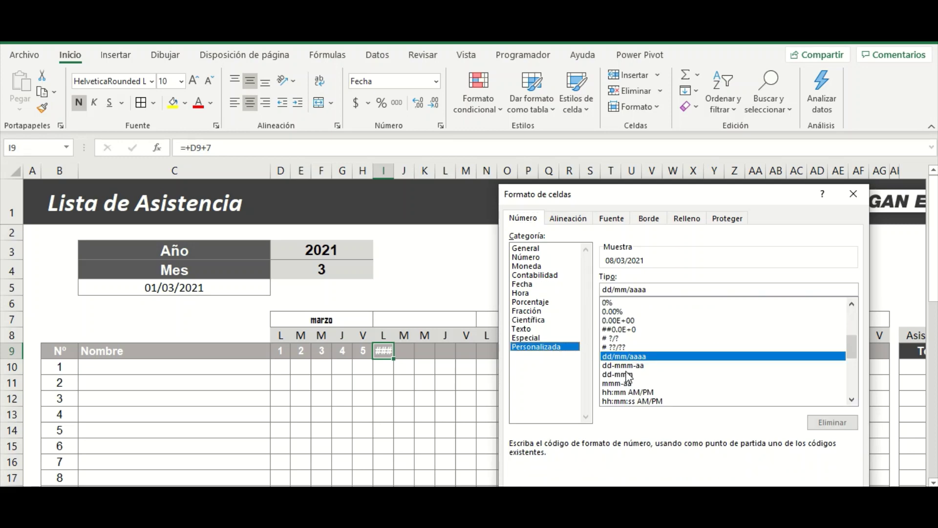
drag(688, 289, 508, 285)
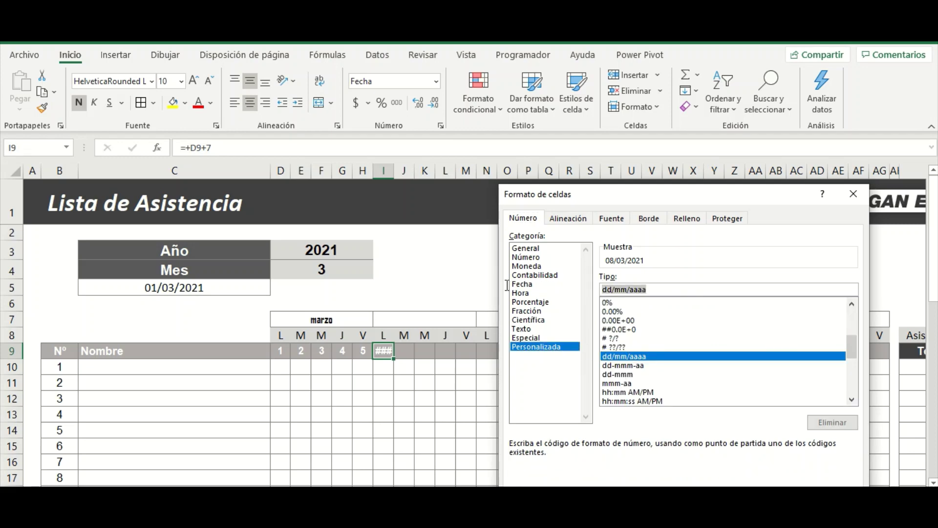
Step: Apply the day-only 'd' format and fill row 9's date formulas through 9 April
text(d)
click(662, 476)
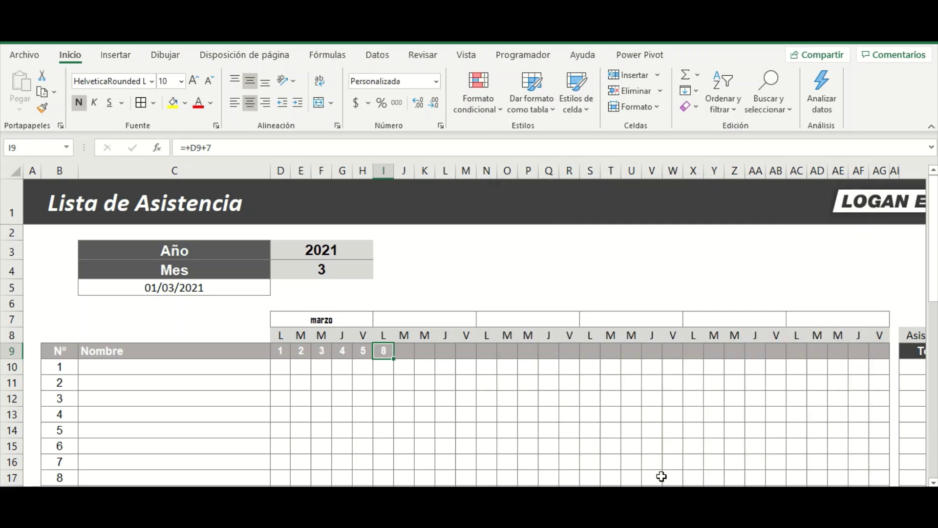
key(shift+Right)
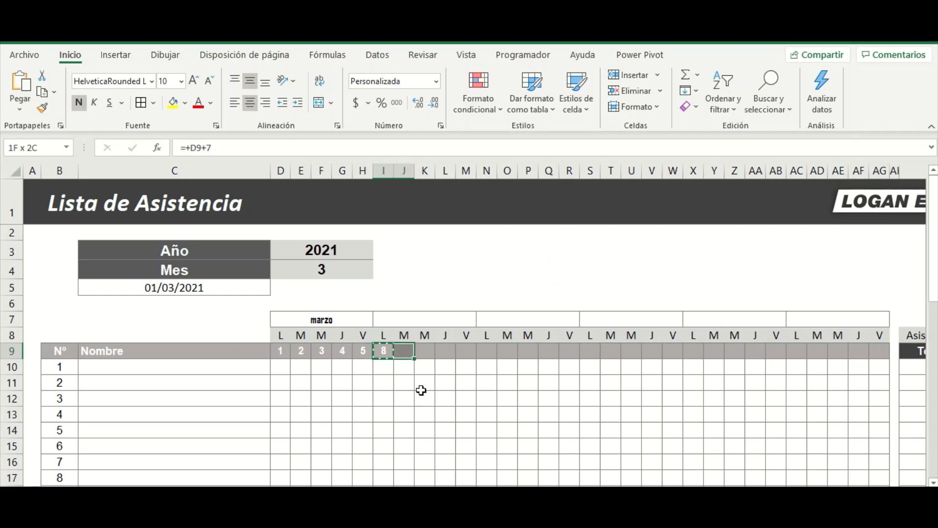
key(shift+Right)
key(shift+Right)
key(shift+Right)
key(shift+Right)
key(shift+Right)
key(shift+Right)
key(shift+Right)
key(shift+Right)
key(shift+Right)
key(shift+Right)
key(shift+Right)
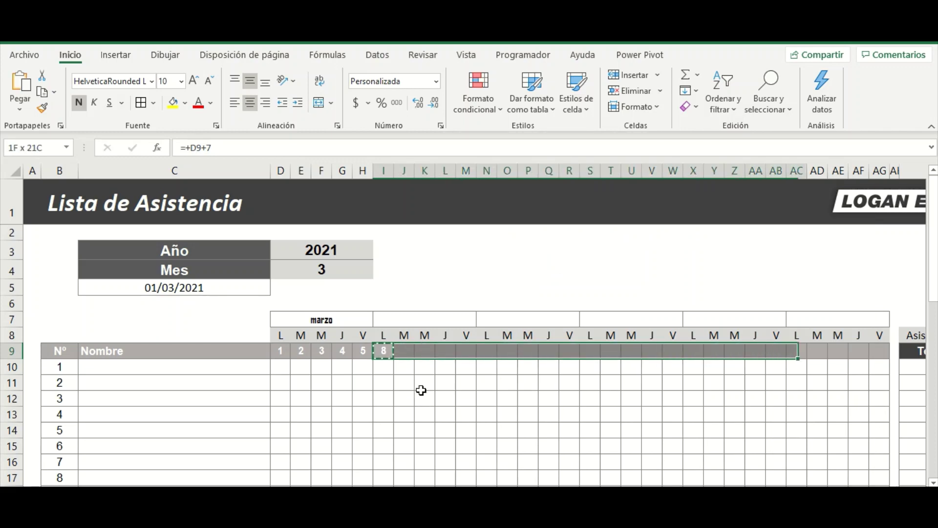
key(shift+Right)
key(shift+Right)
key(shift+Right)
key(shift+Right)
key(Return)
key(Left)
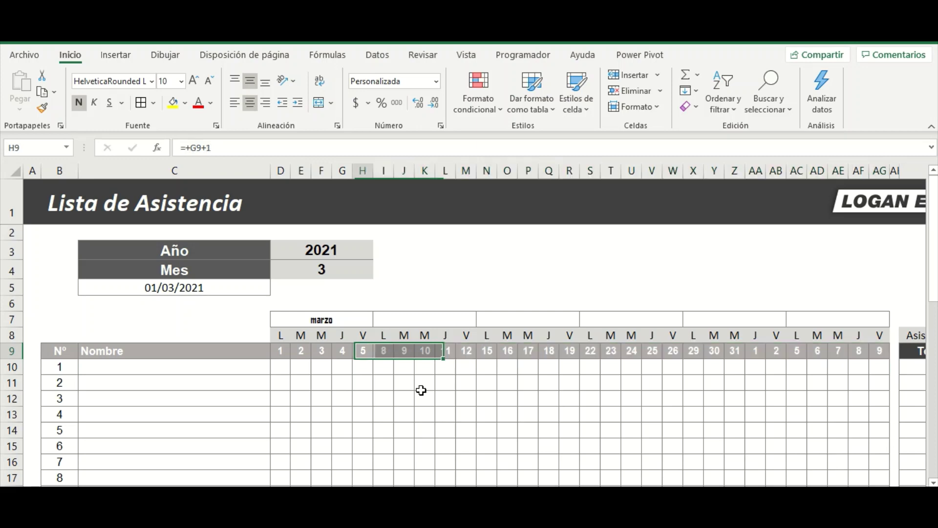
key(Right)
key(Right)
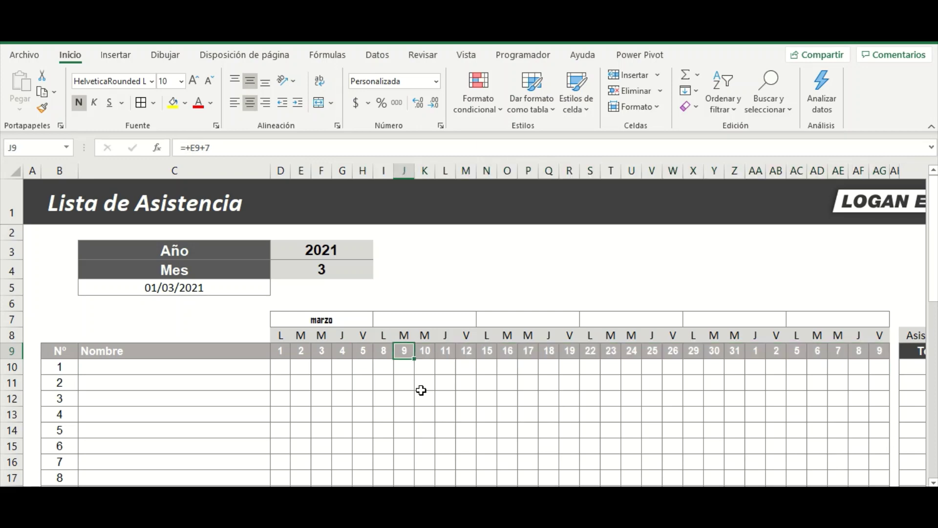
key(Left)
key(Left)
key(Right)
key(Right)
key(Right)
key(Left)
key(Left)
key(Right)
key(Right)
key(Right)
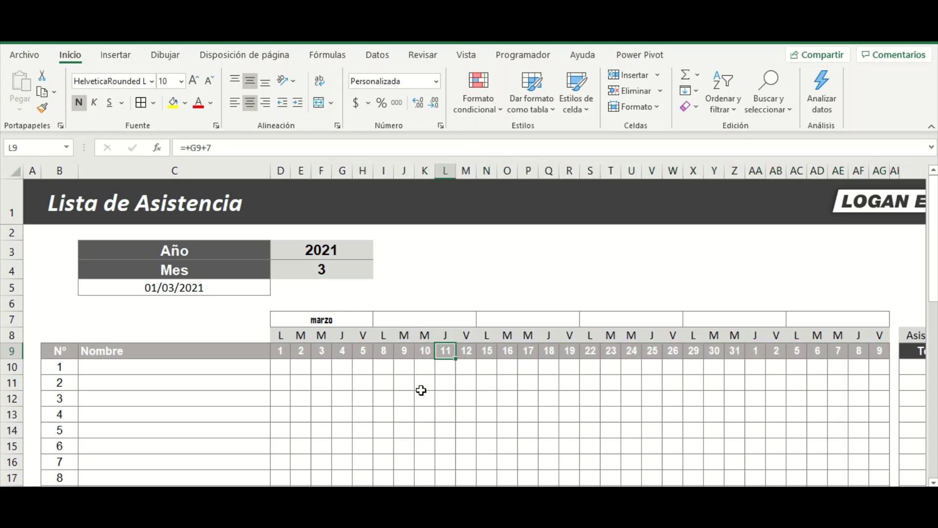
key(Right)
key(Right)
key(Right)
Step: Copy the 'marzo' month label into each remaining week block of row 7
key(Right)
key(Left)
key(Left)
key(Left)
key(Left)
key(Left)
key(Left)
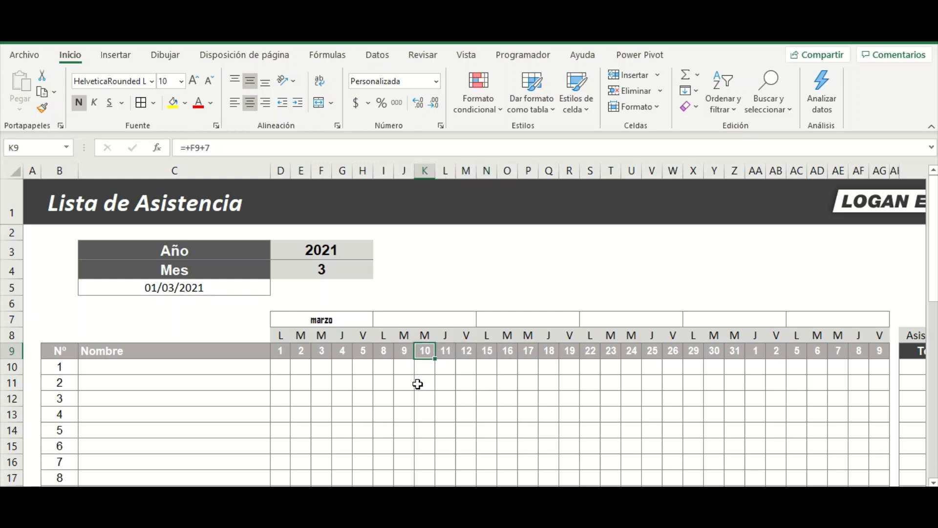
click(273, 315)
key(ctrl+c)
key(Right)
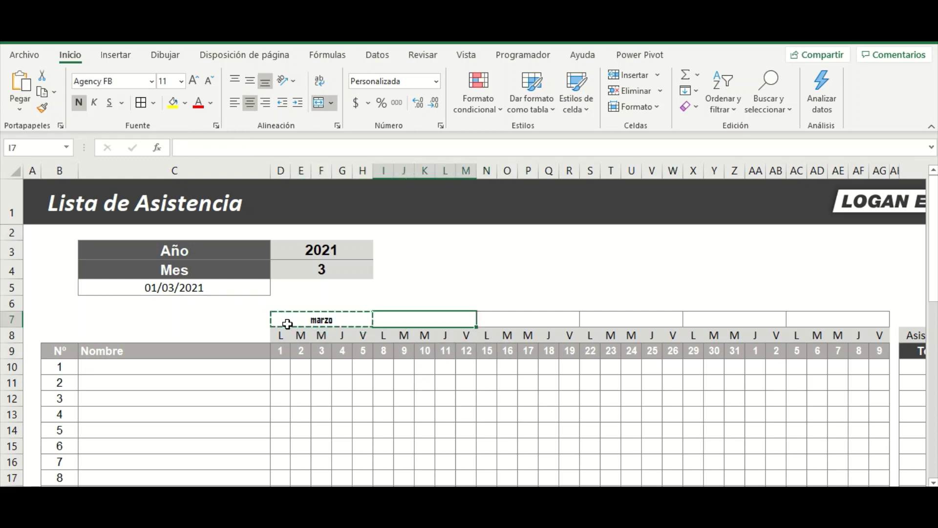
key(ctrl+v)
key(Right)
key(ctrl+v)
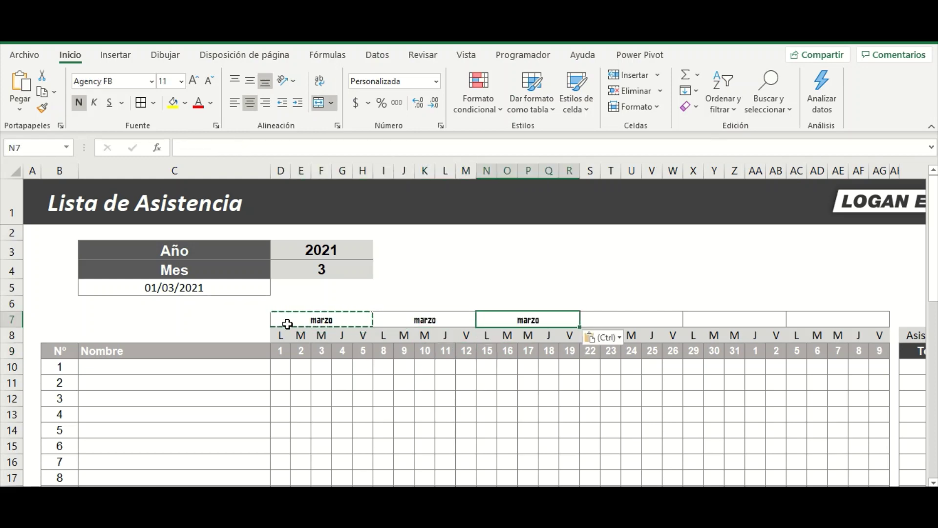
key(Right)
key(ctrl+v)
key(Right)
key(ctrl+v)
key(Right)
key(ctrl+v)
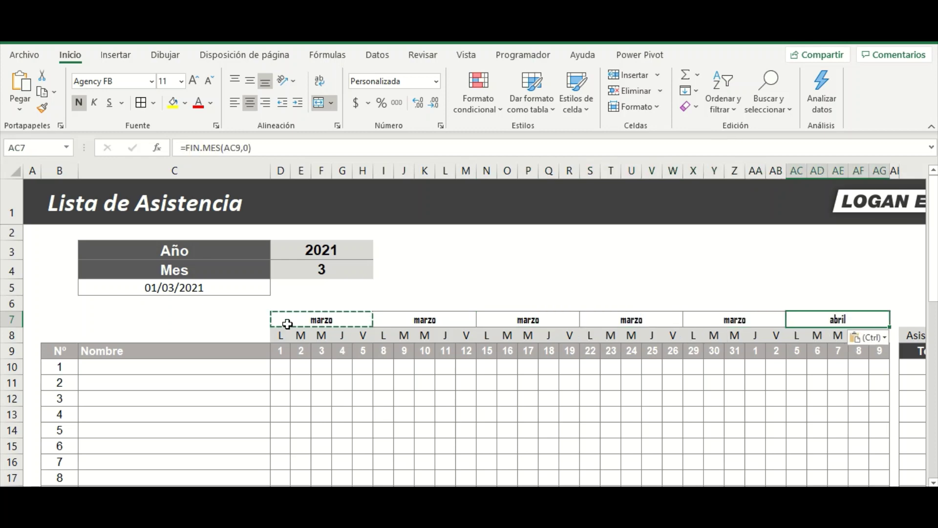
key(Escape)
click(307, 364)
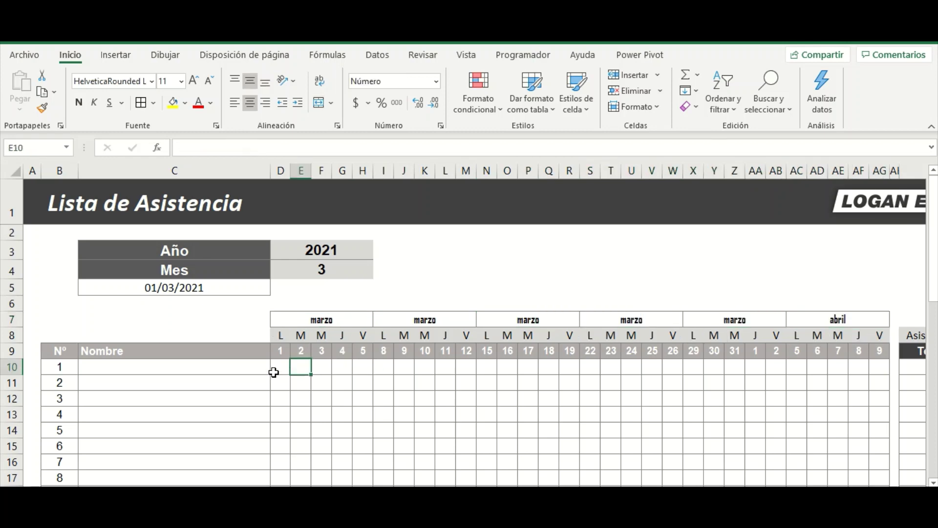
click(281, 352)
click(365, 338)
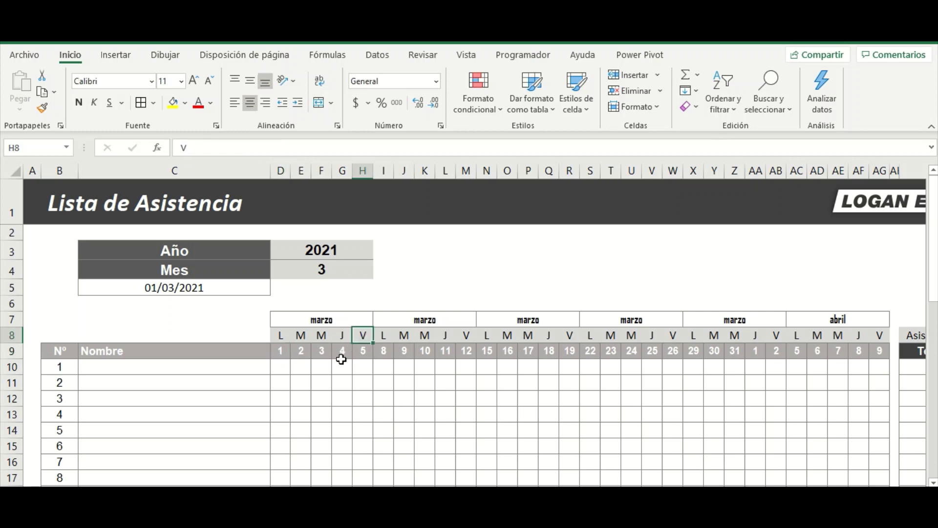
click(281, 349)
click(342, 351)
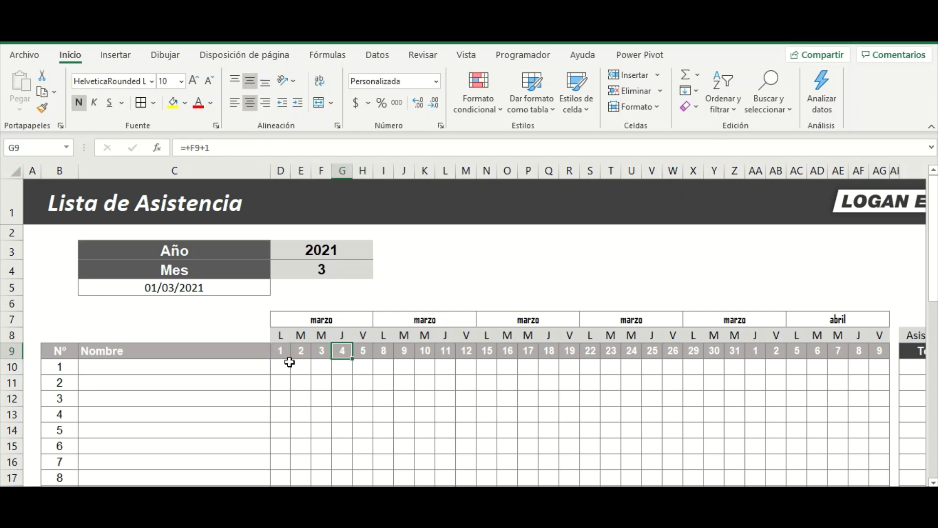
click(282, 352)
click(301, 351)
click(322, 351)
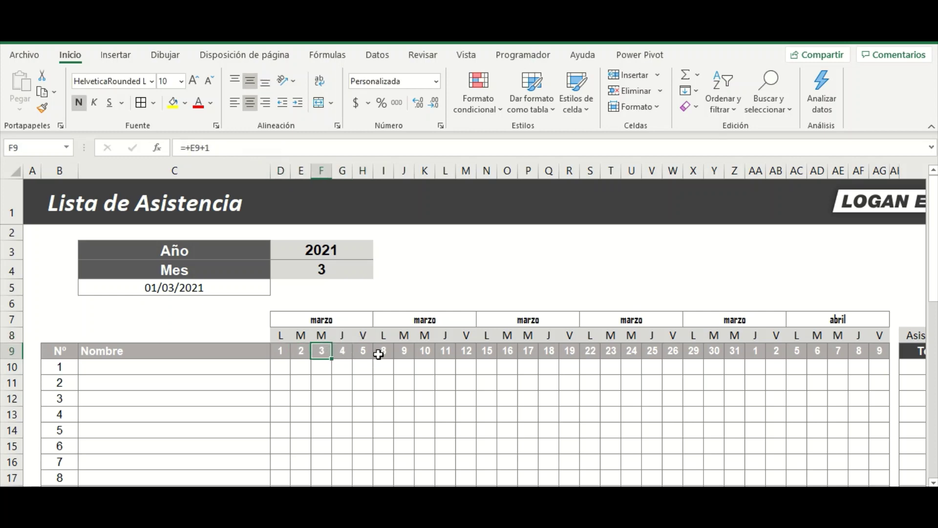
click(342, 351)
click(381, 357)
double_click(382, 357)
key(Escape)
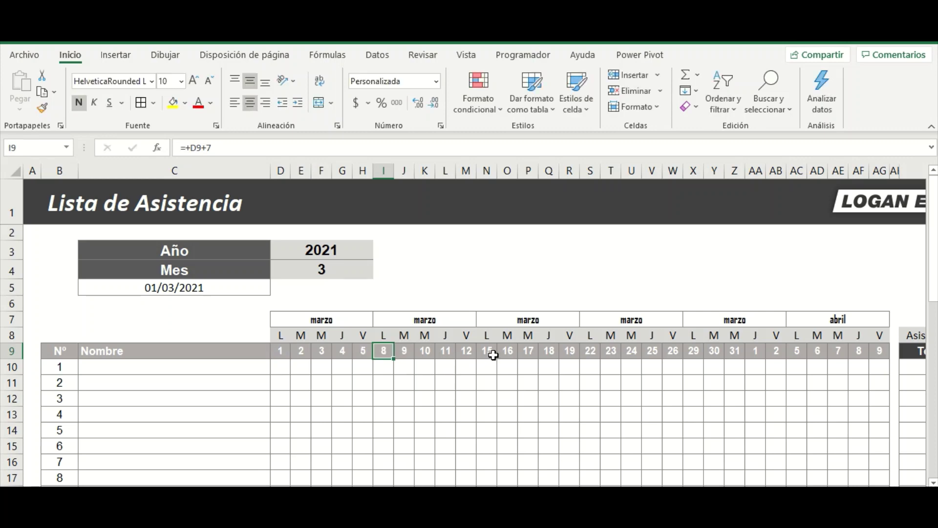
double_click(491, 353)
key(Escape)
click(591, 351)
double_click(592, 352)
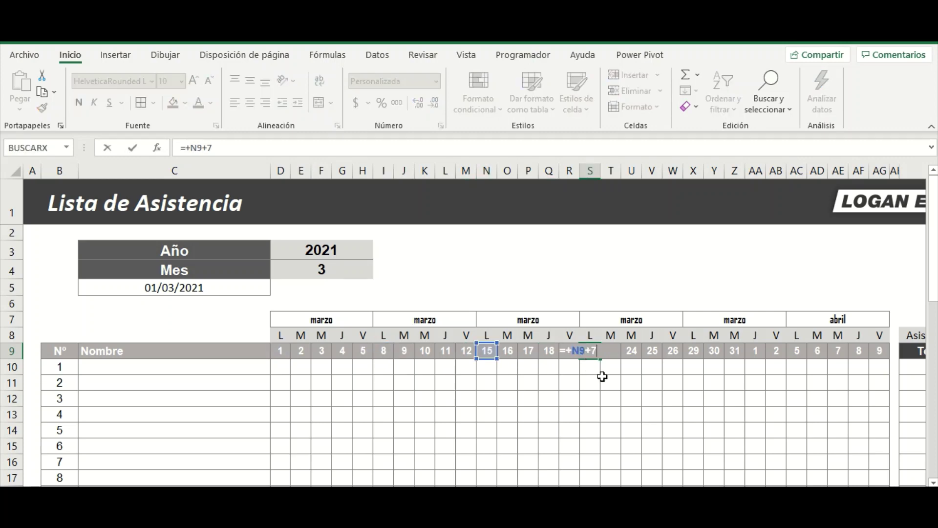
click(687, 366)
click(425, 320)
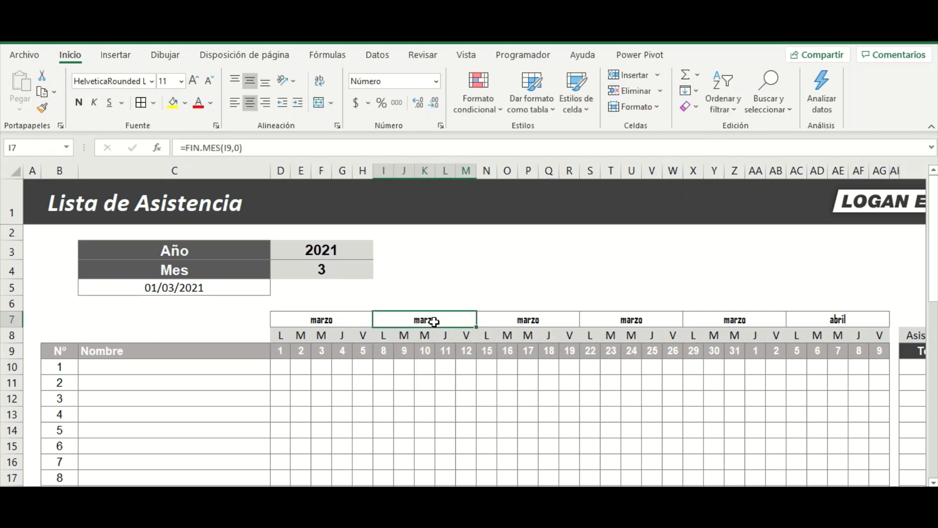
Step: Test the calendar by setting Mes in D4 to 5, then to 9
click(321, 270)
click(379, 272)
click(346, 306)
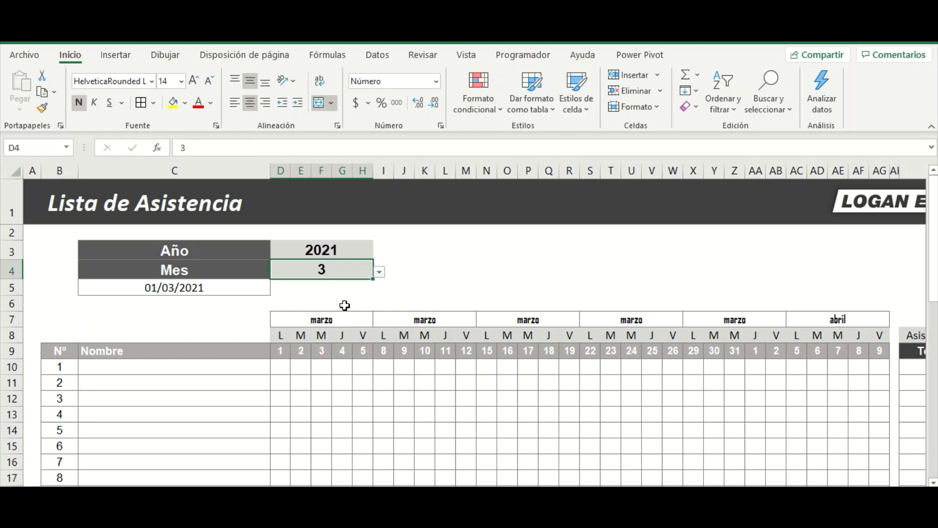
click(379, 272)
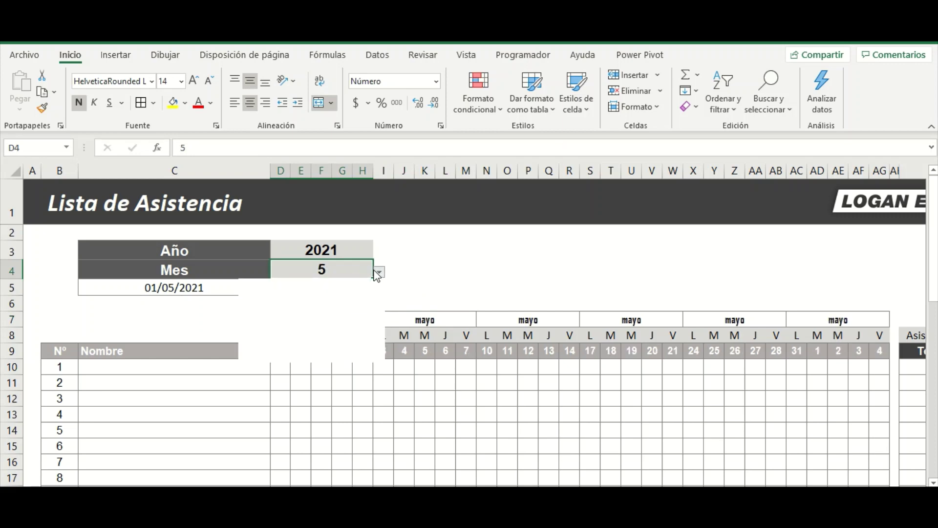
click(349, 325)
click(382, 268)
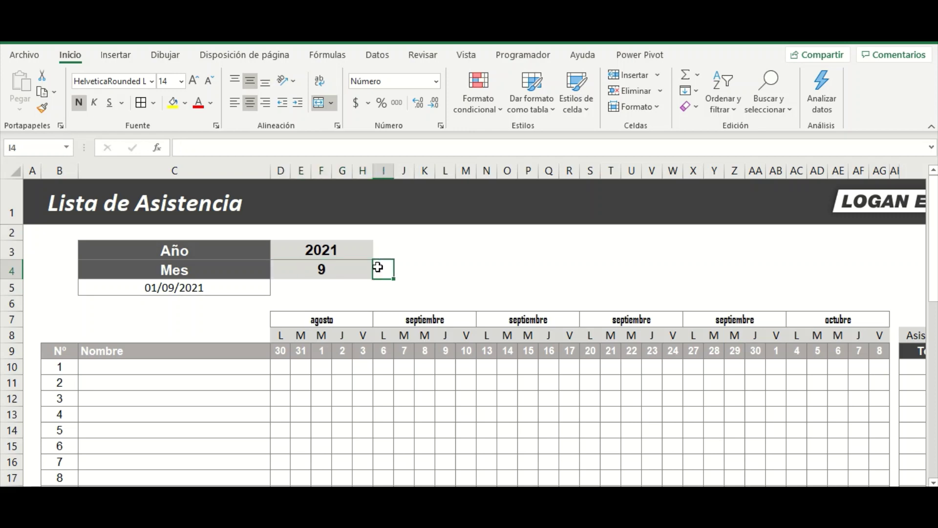
Step: Try Mes 11, then set it to 1 so the dates start Monday 28 December
click(345, 269)
click(379, 273)
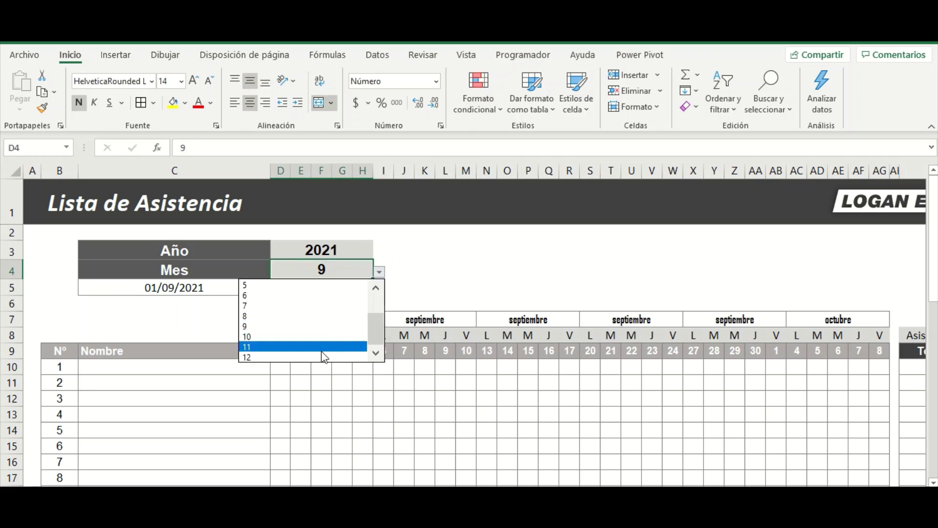
click(341, 347)
click(379, 273)
click(376, 288)
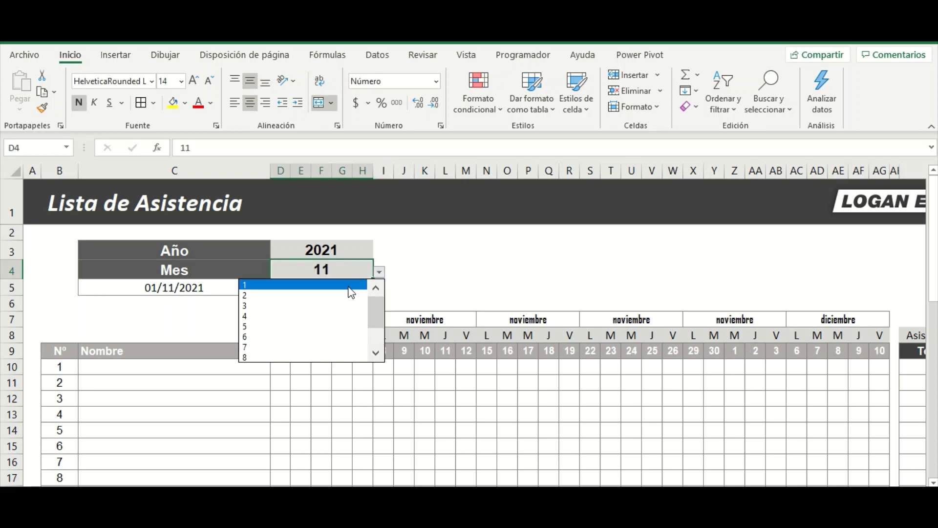
click(303, 285)
click(314, 379)
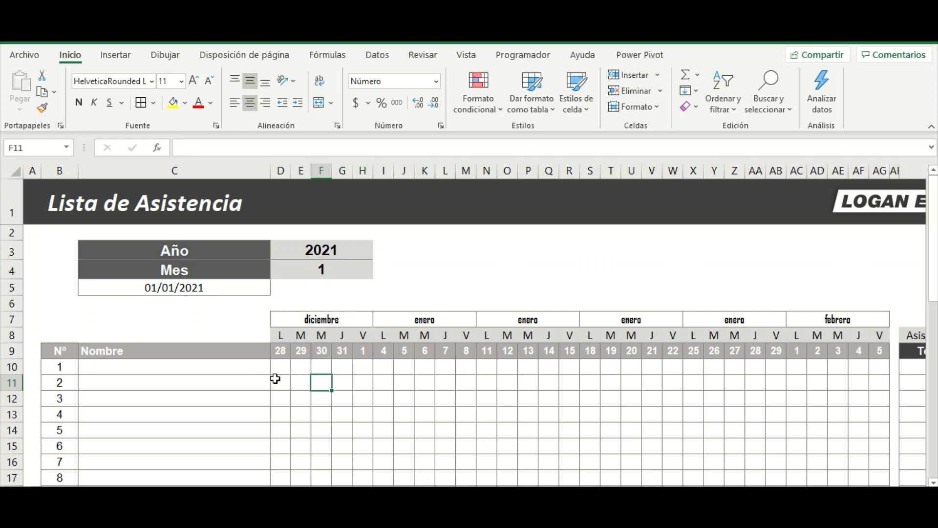
click(275, 379)
Step: Select the attendance range D10:AG34, from the first student and day to the last
scroll(281, 366, down, 3)
scroll(285, 366, up, 2)
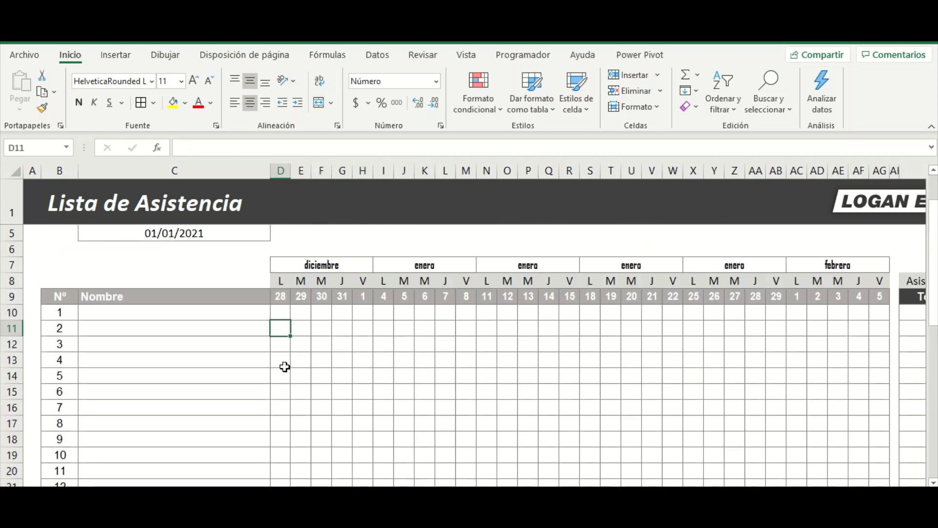
scroll(285, 366, up, 1)
click(282, 364)
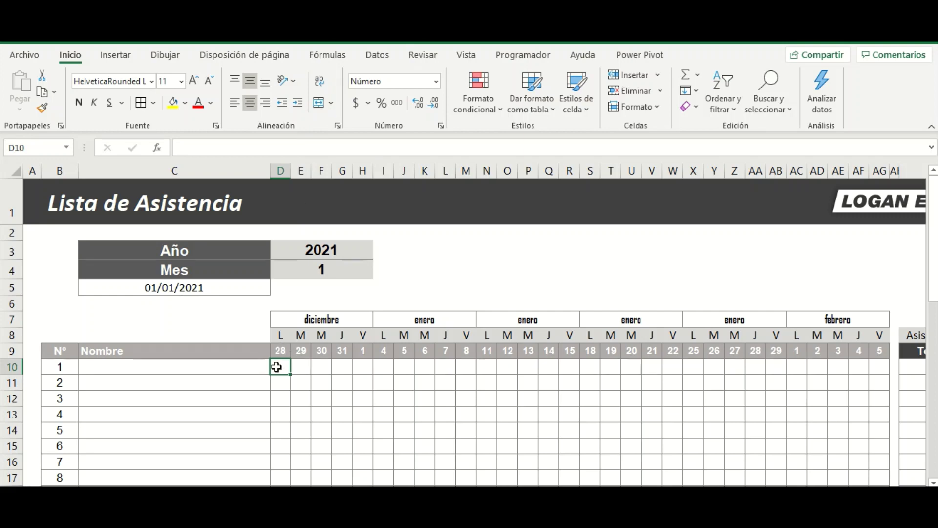
click(315, 380)
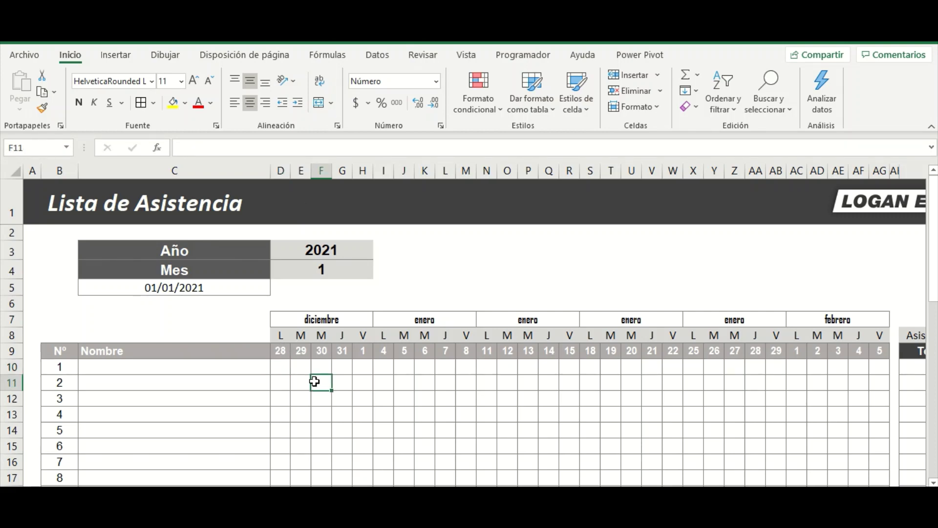
scroll(293, 352, down, 1)
click(282, 313)
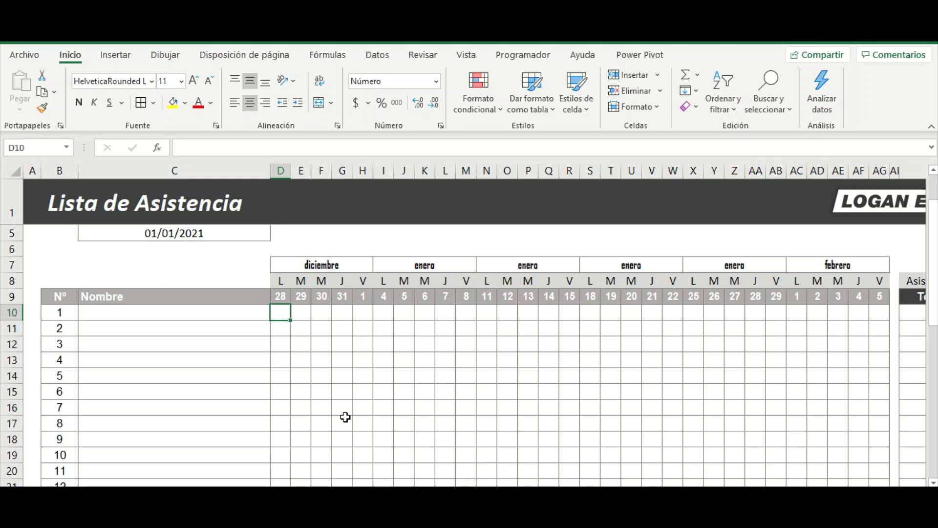
scroll(349, 410, down, 1)
scroll(364, 391, up, 2)
click(362, 384)
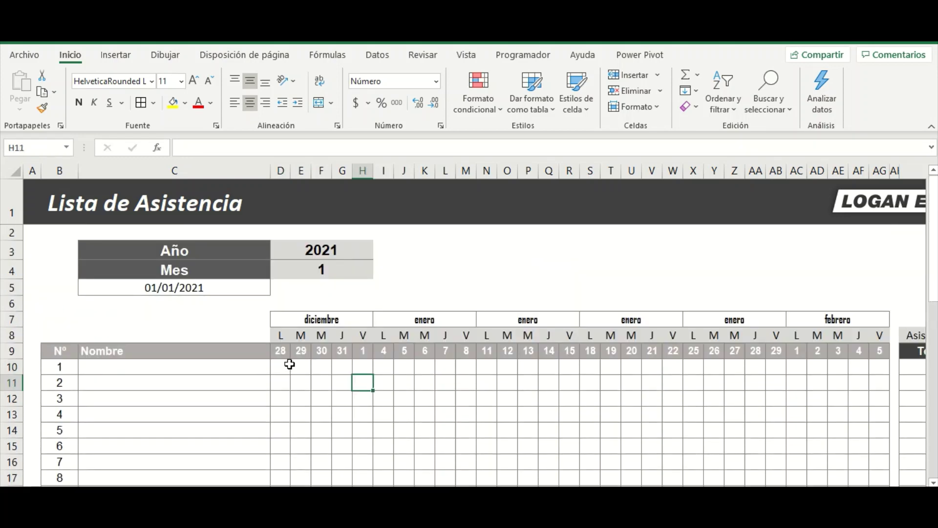
click(286, 366)
scroll(397, 420, down, 1)
scroll(682, 431, right, 1)
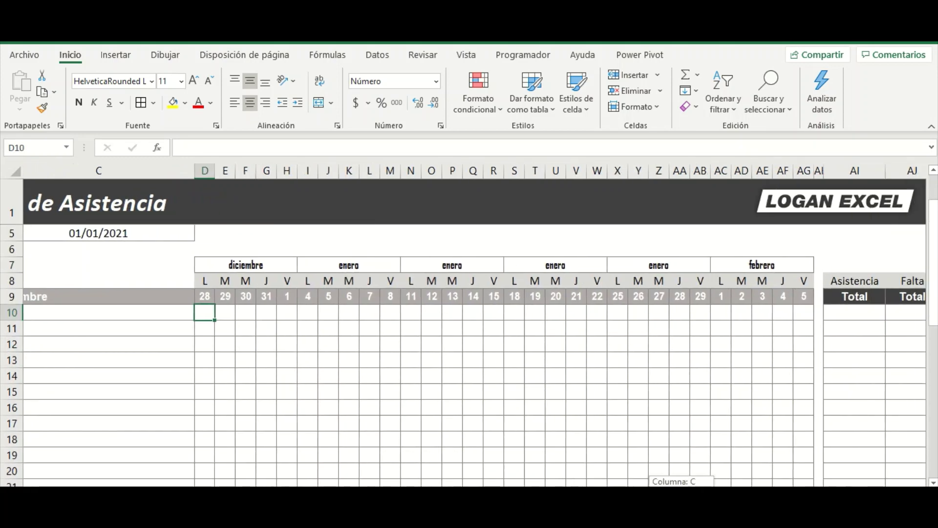
scroll(683, 431, right, 1)
scroll(694, 420, down, 2)
scroll(733, 410, down, 5)
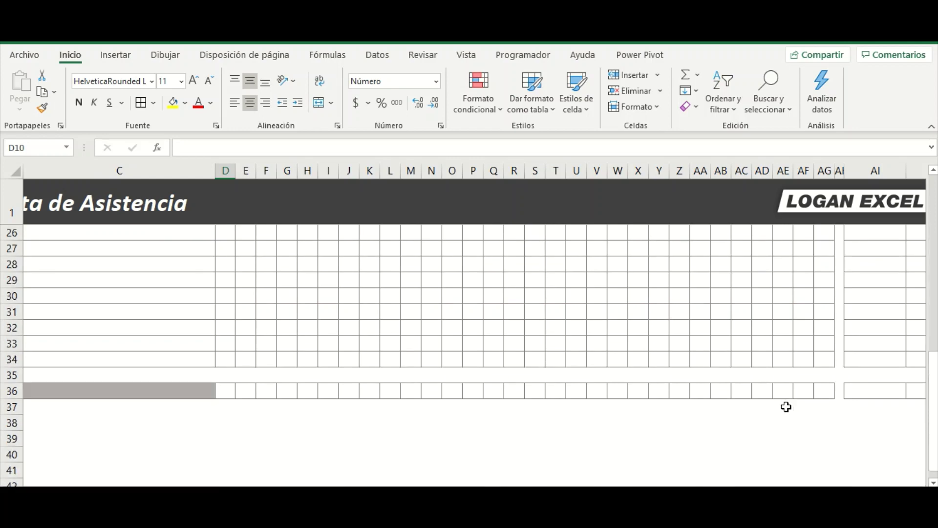
shift+click(825, 363)
scroll(524, 369, up, 3)
scroll(518, 374, up, 5)
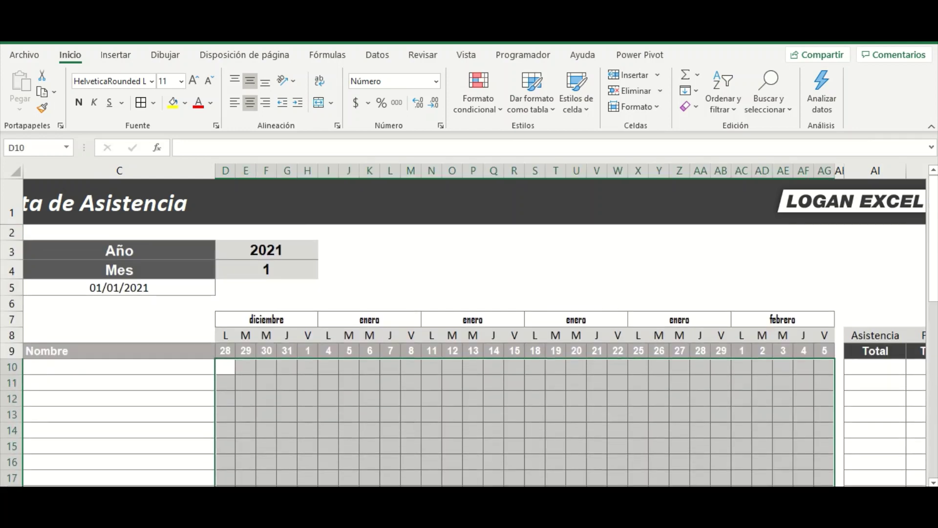
scroll(488, 401, left, 2)
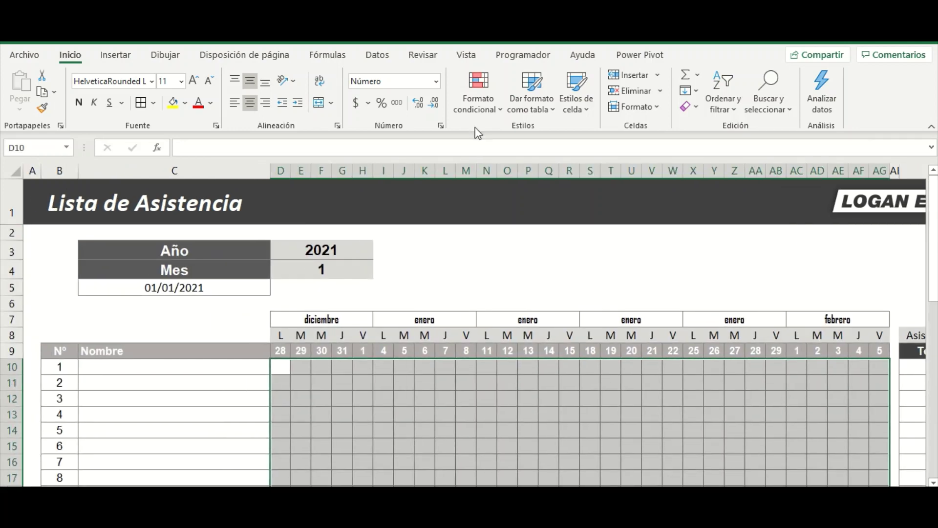
Step: Give D10:AG34 the three-symbol check/exclamation/cross icon set via Formato condicional
click(479, 107)
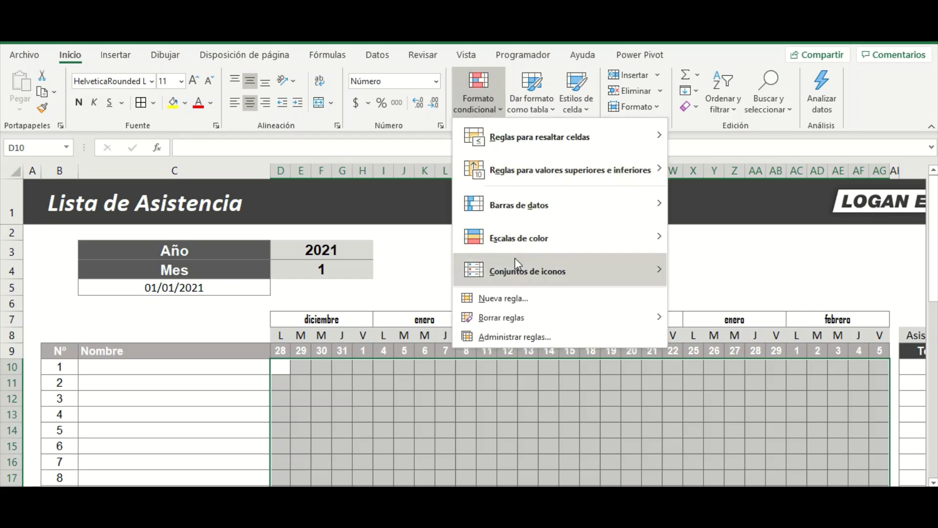
mouse_move(527, 271)
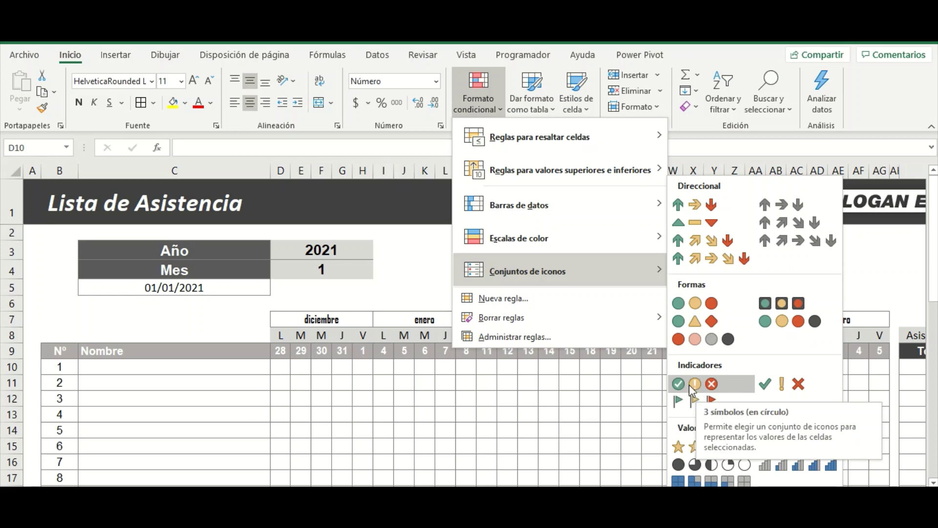
click(695, 385)
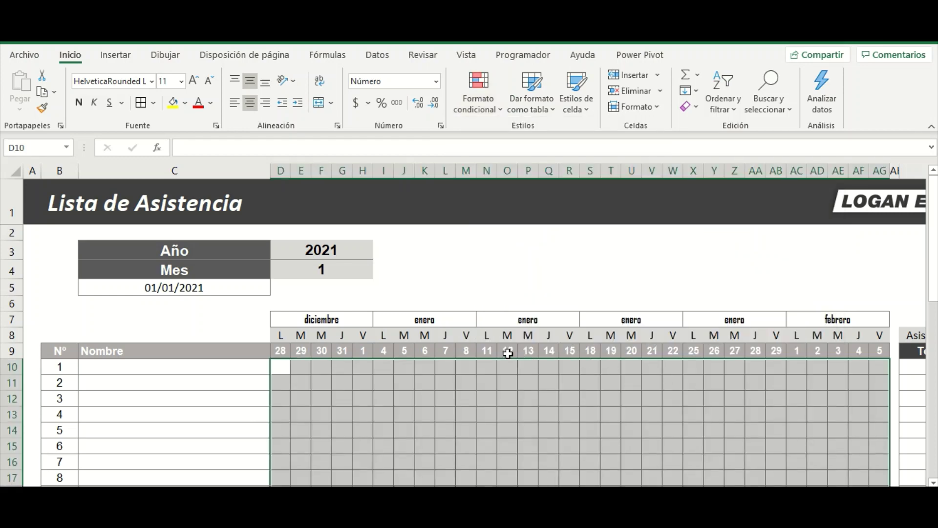
scroll(440, 323, down, 1)
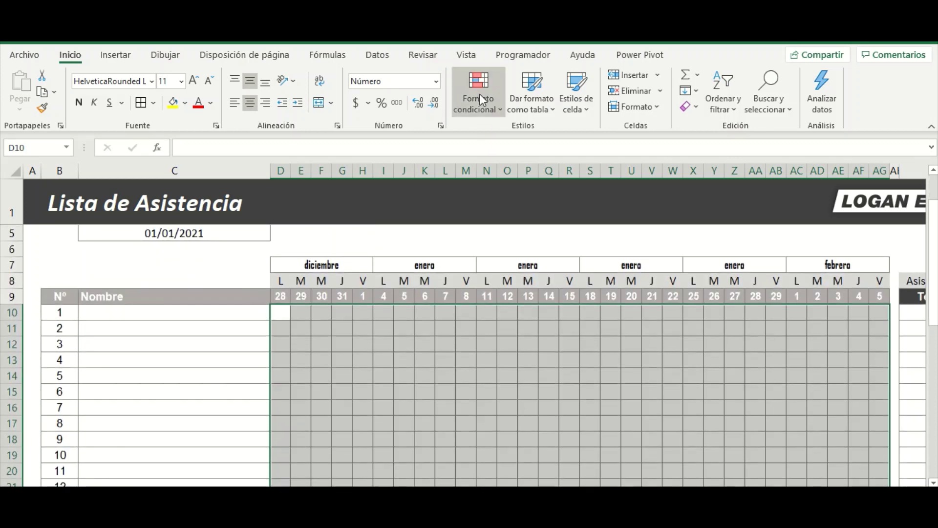
click(481, 100)
Step: Edit the icon-set rule so both thresholds are Número type, with values 1 and 0
click(510, 342)
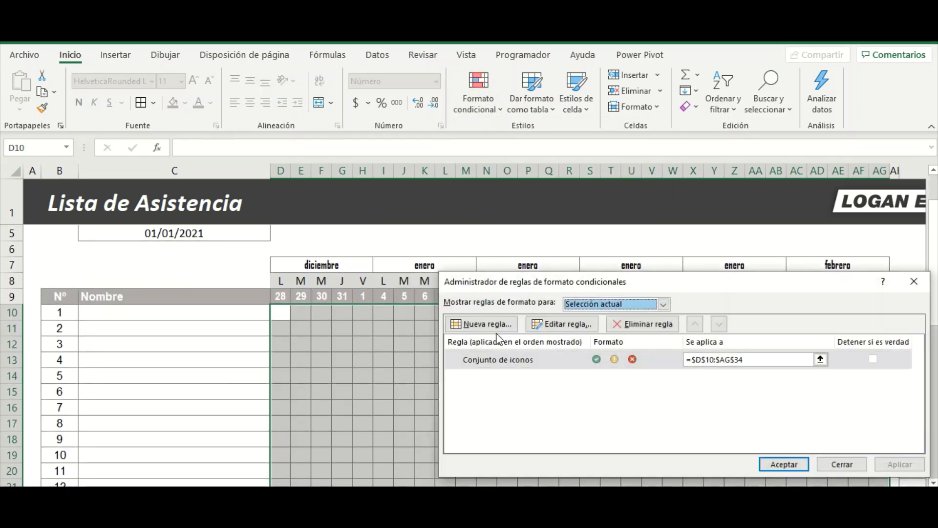
click(523, 364)
click(563, 323)
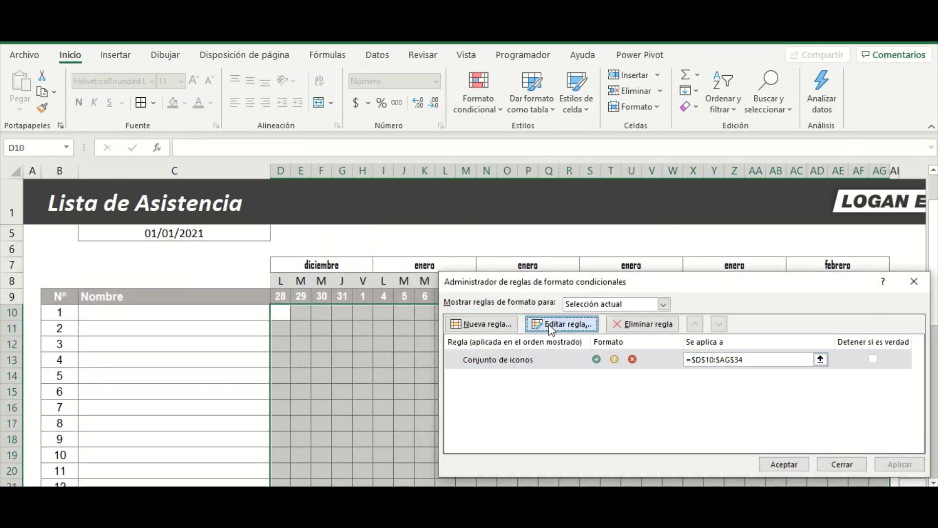
mouse_move(599, 236)
mouse_down()
mouse_move(462, 172)
mouse_move(407, 131)
mouse_up()
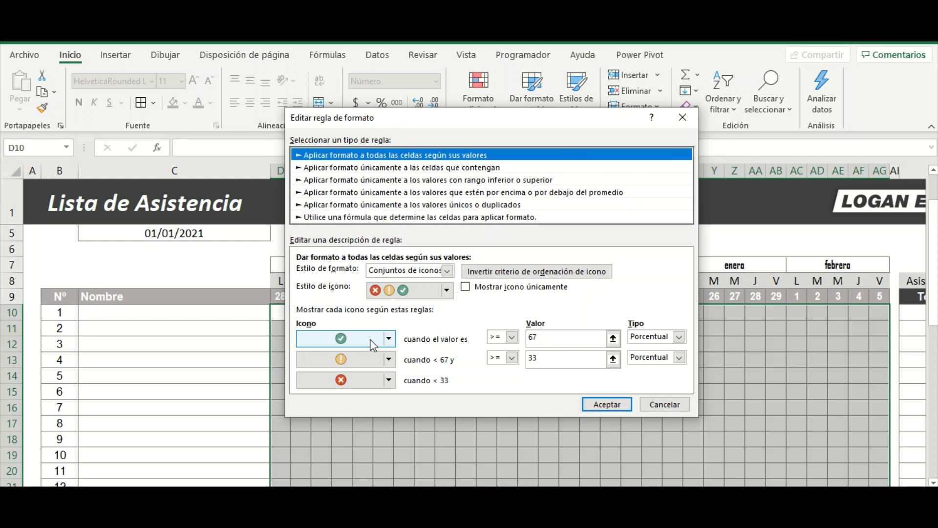
click(683, 341)
click(678, 352)
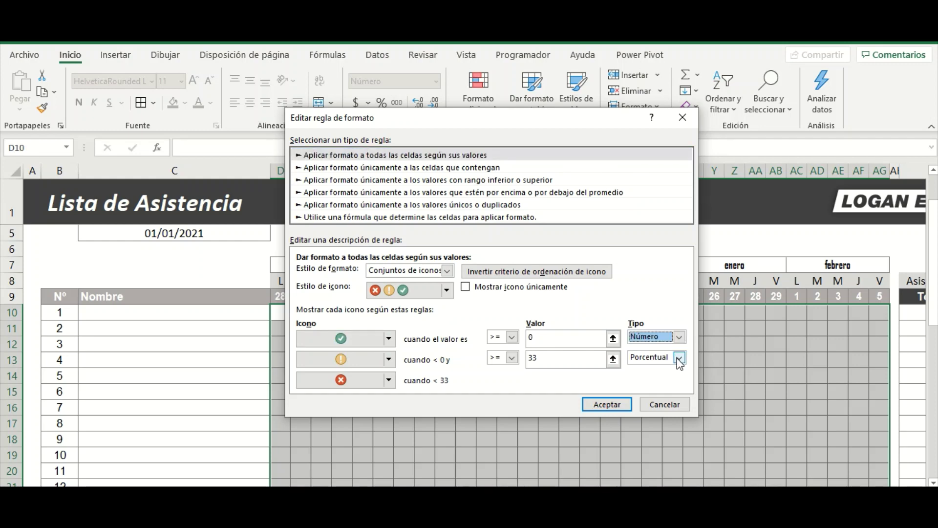
click(680, 358)
click(667, 369)
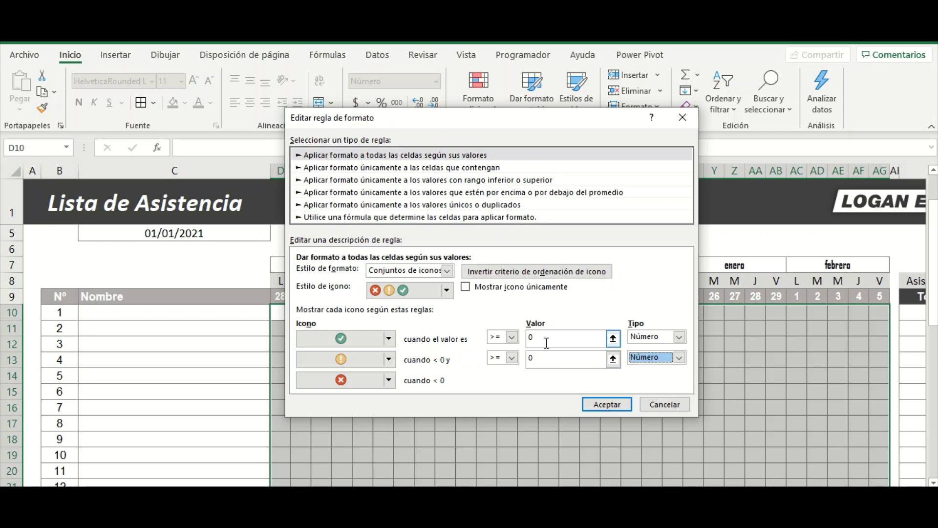
click(519, 337)
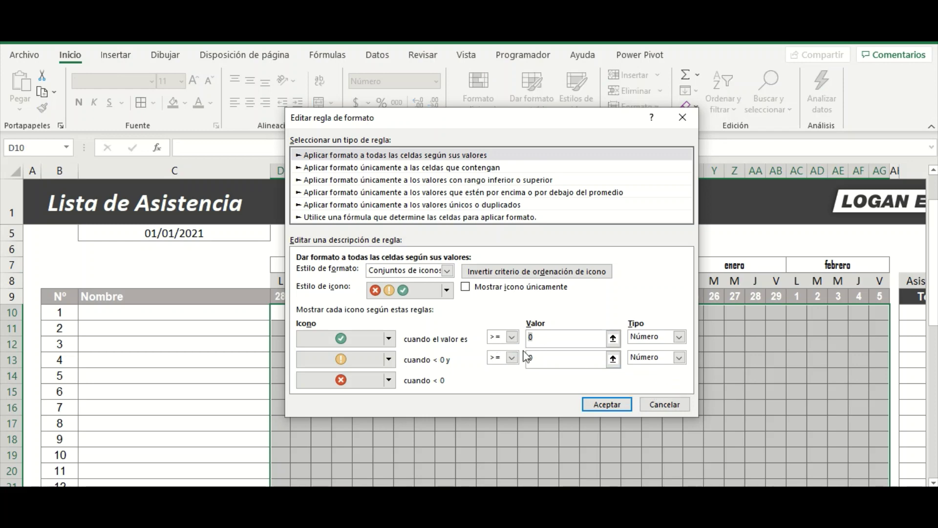
click(533, 357)
click(534, 358)
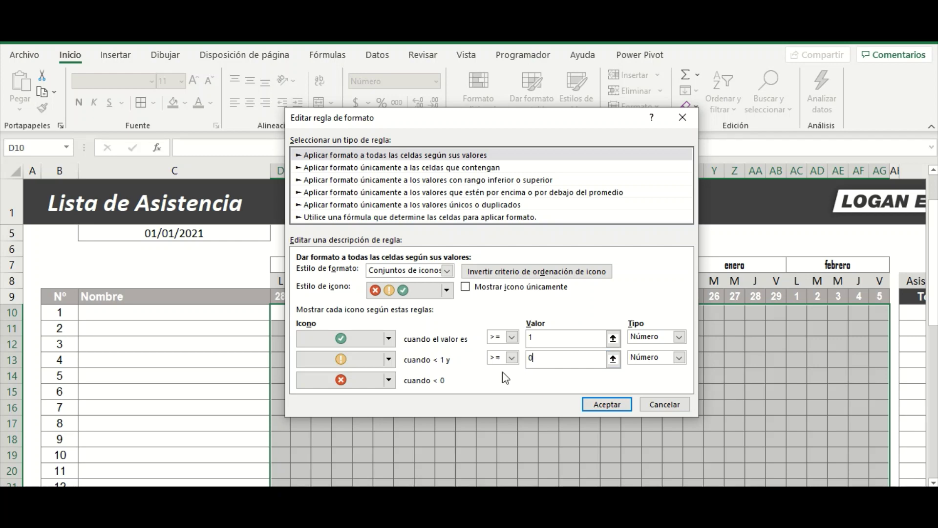
Step: Make the middle icon a red cross, tick Mostrar icono únicamente, and apply the rule
click(389, 360)
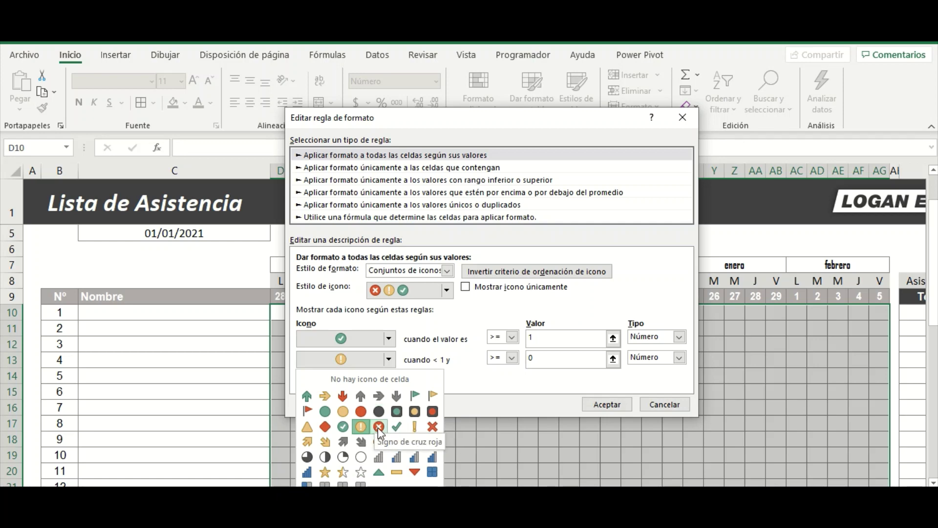
click(378, 426)
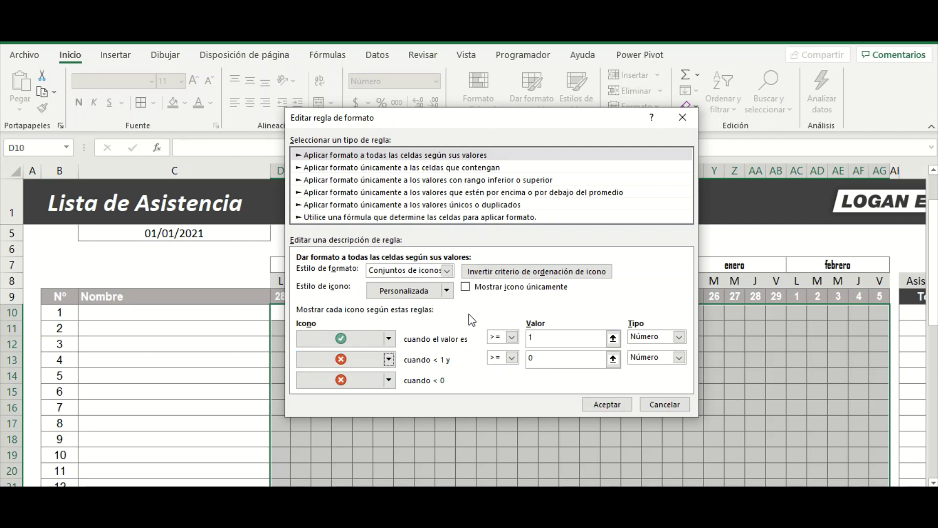
click(466, 287)
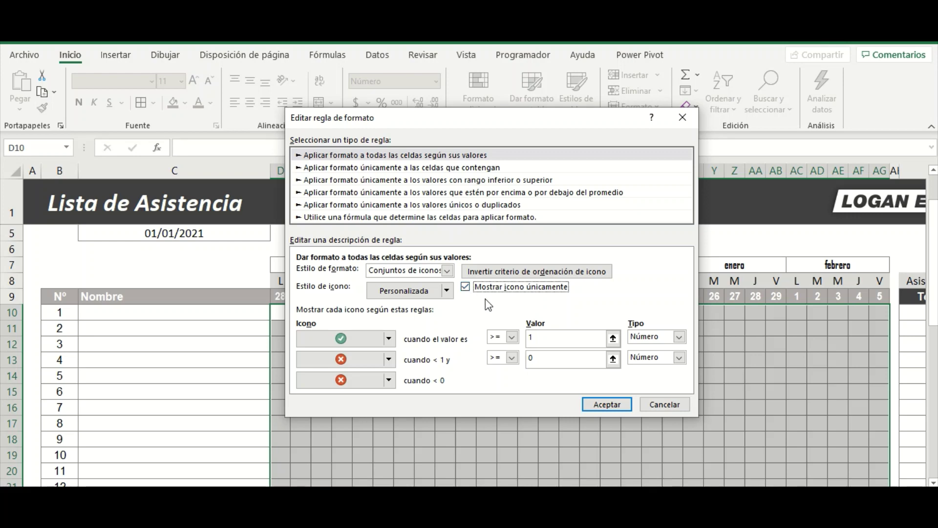
click(618, 406)
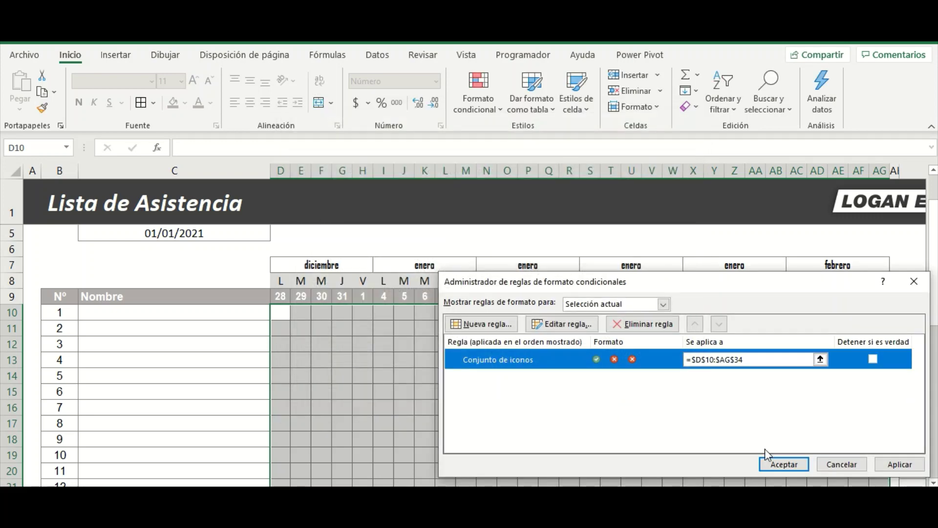
click(890, 468)
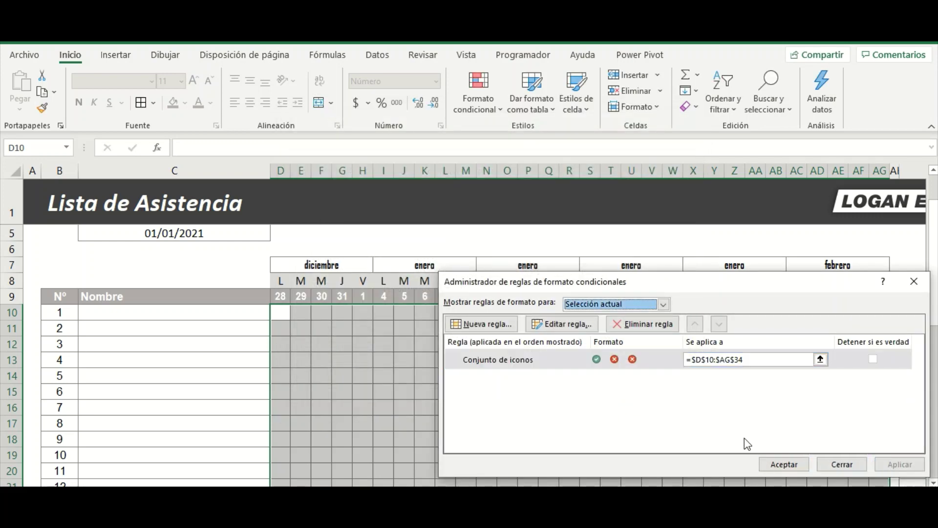
click(784, 463)
Step: Select student 1's cell H10 in the Friday 1 January column
click(402, 357)
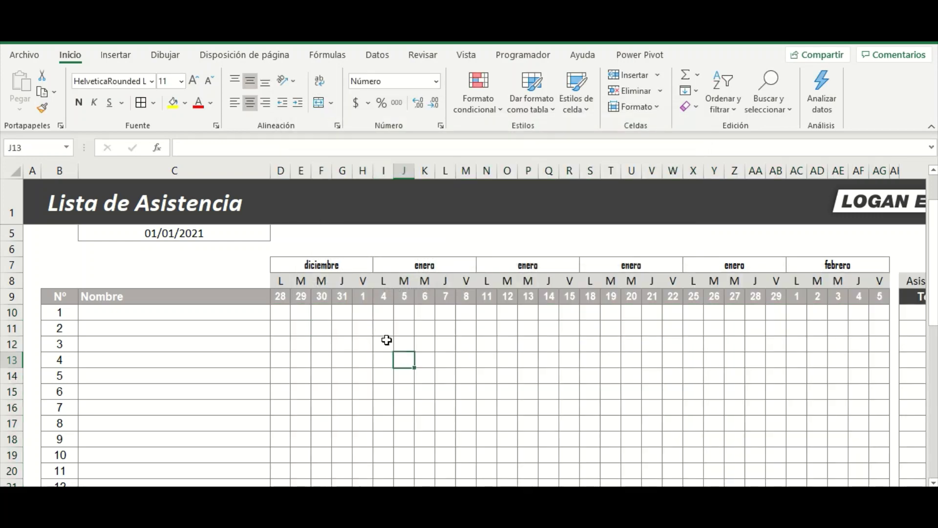
click(384, 316)
click(375, 346)
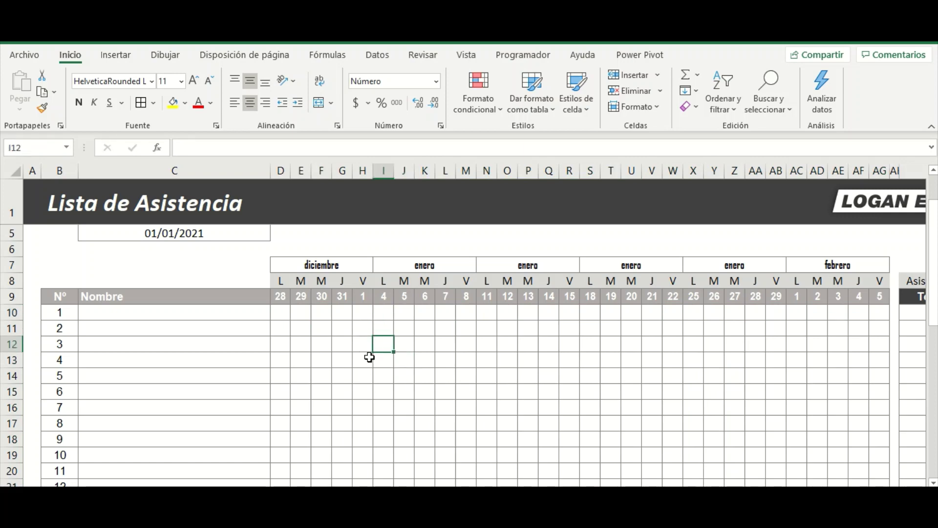
click(370, 383)
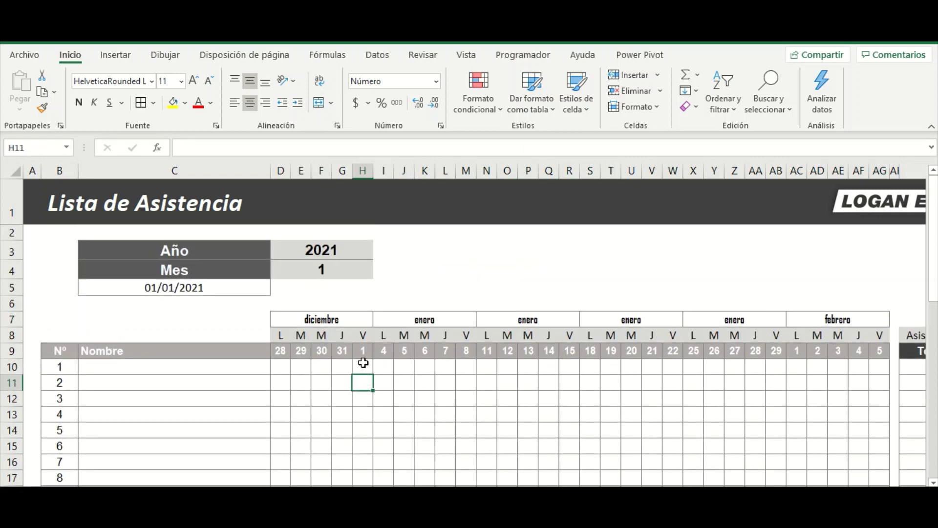
click(363, 362)
ctrl+scroll(385, 365, down, 1)
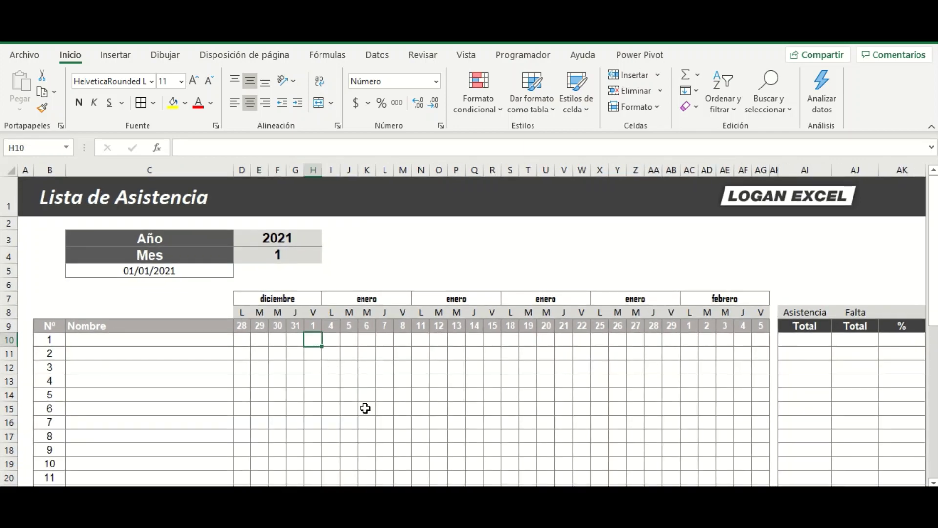
Step: Mark students 1–10 present with 1, except students 2 and 9 absent with 0
text(1)
key(Return)
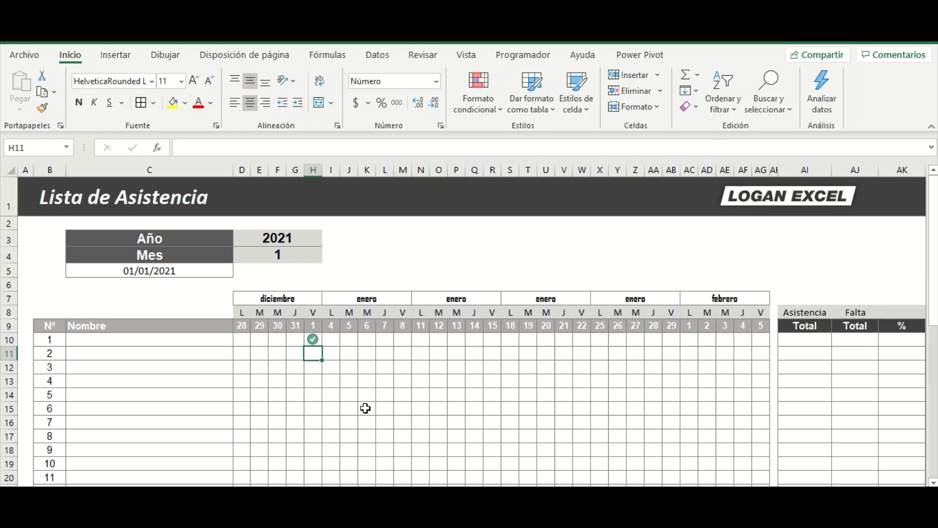
text(0)
key(Return)
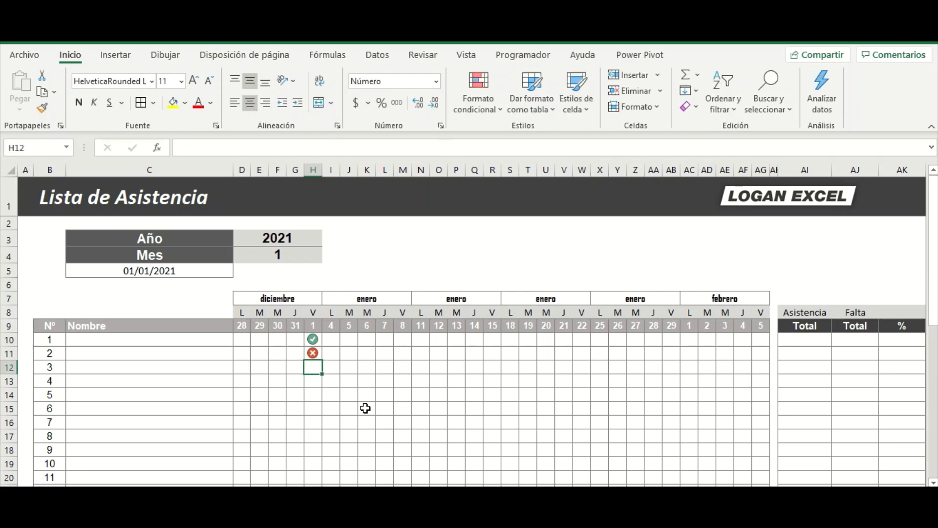
text(1)
key(Return)
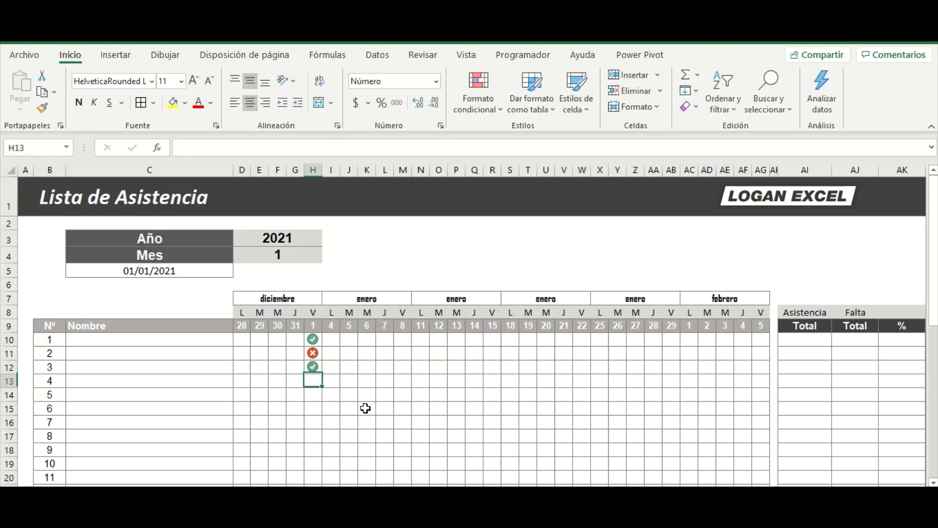
text(1)
key(Return)
text(1)
key(Return)
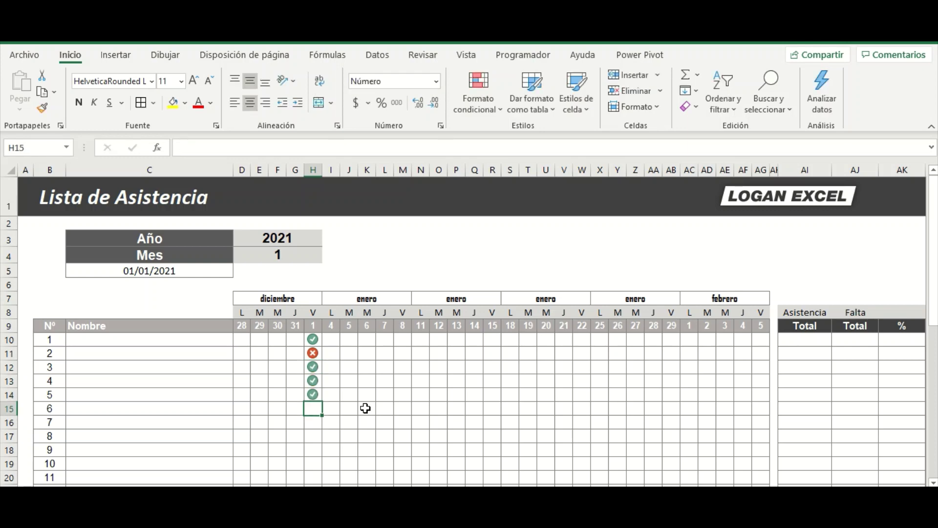
text(1)
key(Return)
key(1)
key(Return)
text(1)
key(Return)
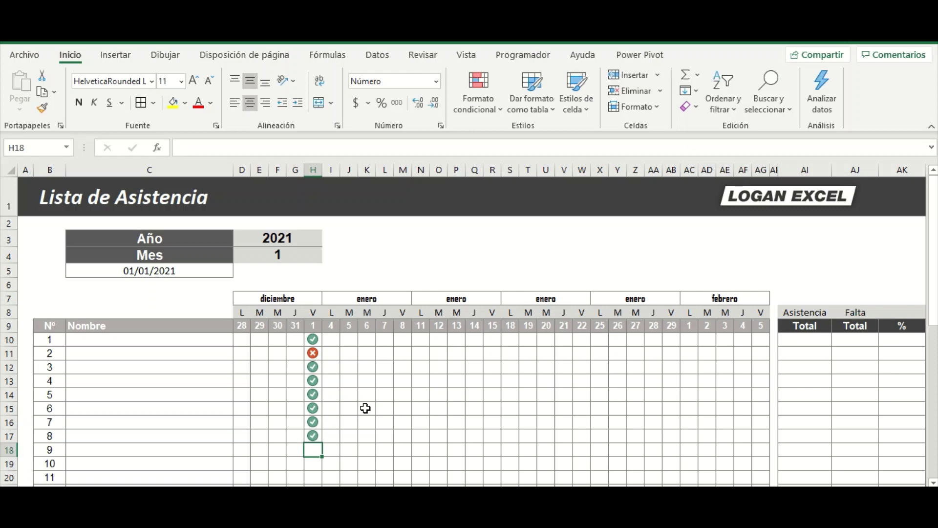
text(0)
key(Return)
text(1)
key(Return)
Step: Mark students 11–25 present with 1, except students 15 and 23 absent with 0
text(1)
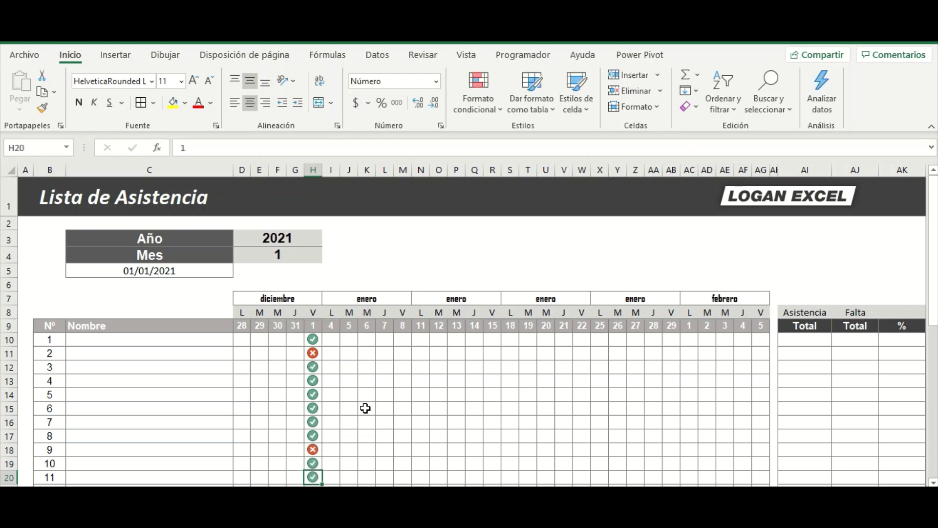
key(Return)
key(1)
key(Return)
text(1)
key(Return)
text(1)
key(Return)
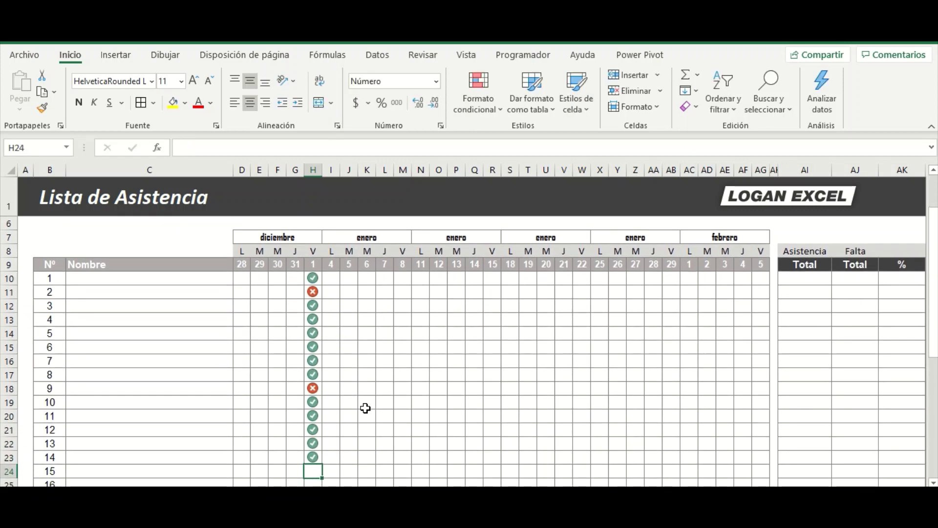
text(0)
key(Return)
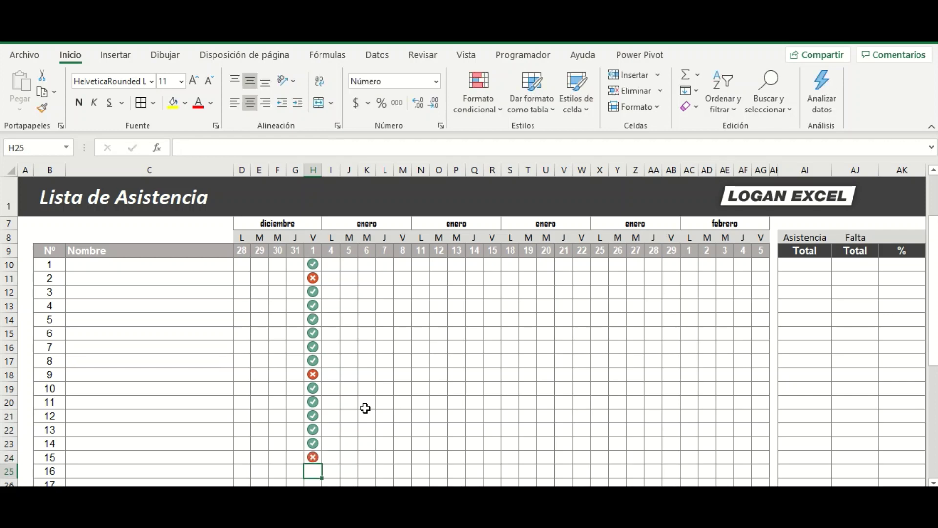
scroll(366, 408, down, 2)
text(1)
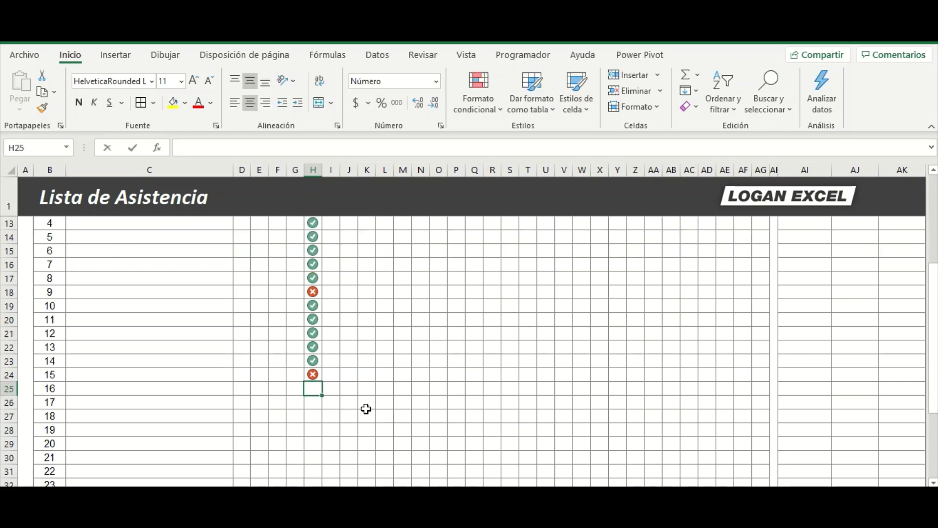
key(Return)
key(Return)
text(1)
key(Return)
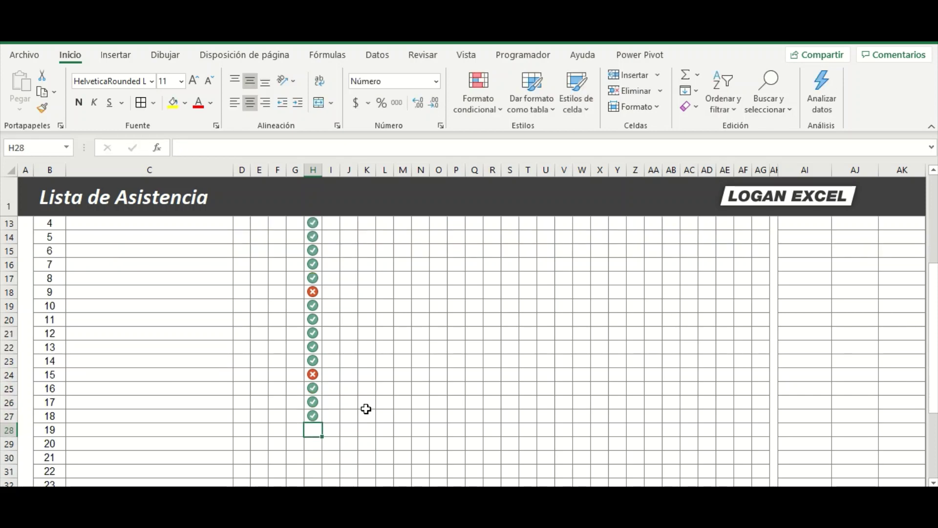
text(1)
key(Return)
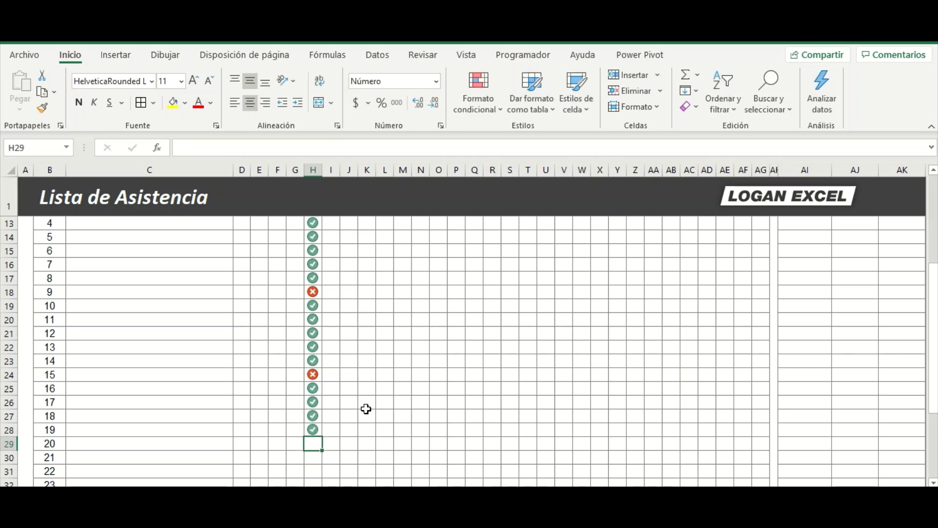
scroll(366, 409, down, 2)
text(1)
key(Return)
text(1)
key(Return)
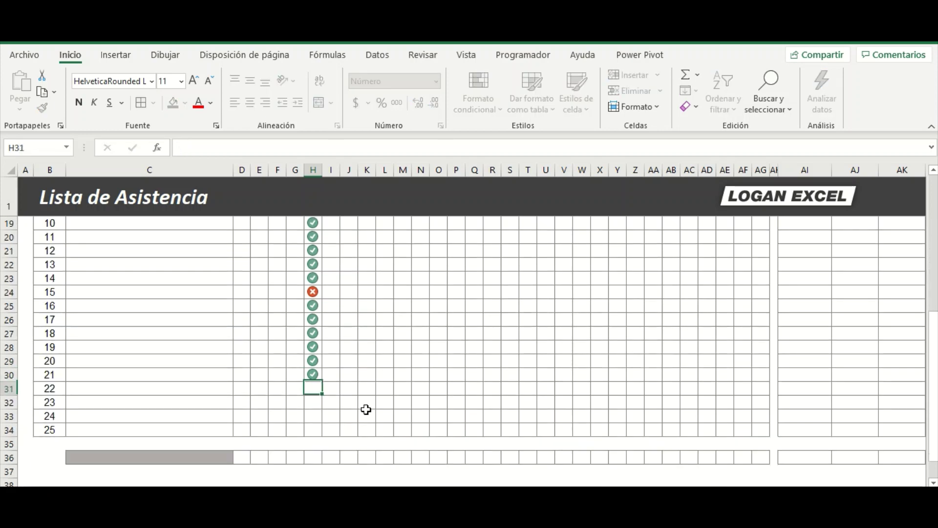
text(1)
key(Return)
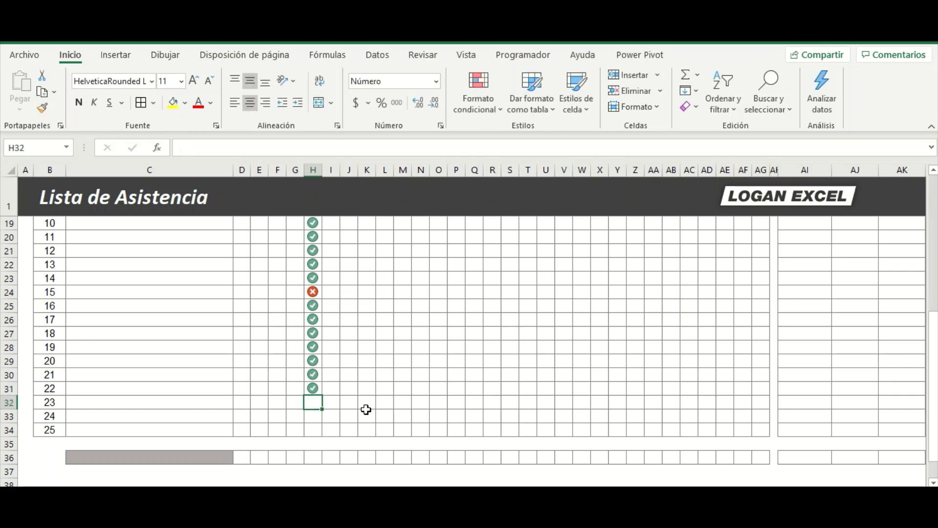
text(0)
key(Return)
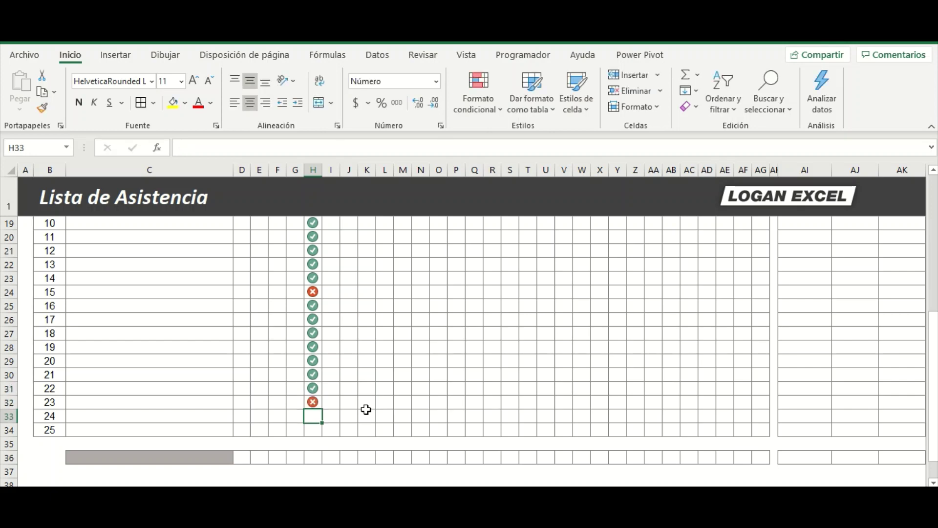
text(1)
key(Return)
text(1)
key(ctrl+Return)
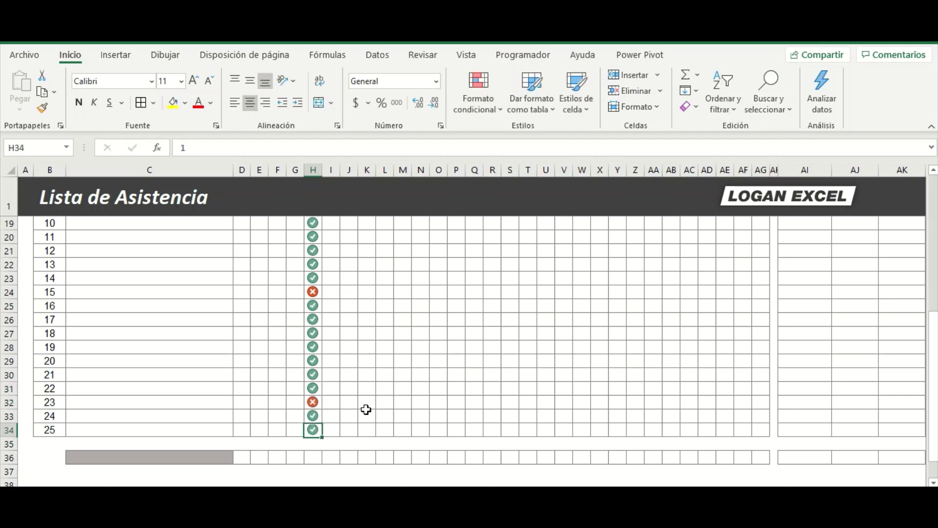
key(ctrl+shift+Up)
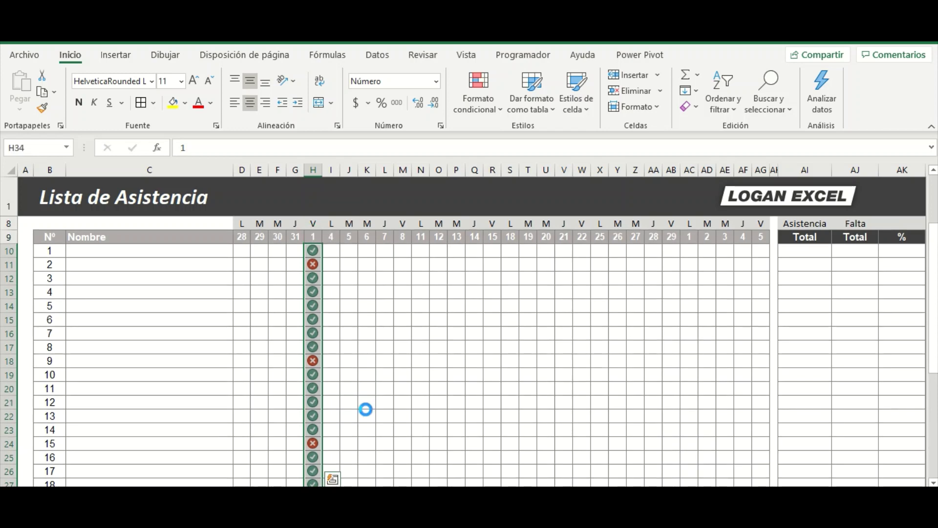
Step: Copy the first day's marks in H10:H34 and paste them across every day column through AG34
key(ctrl+c)
key(shift+Right)
key(shift+Right)
key(shift+Right)
key(shift+Right)
key(shift+Right)
key(shift+Right)
key(shift+Right)
key(shift+Right)
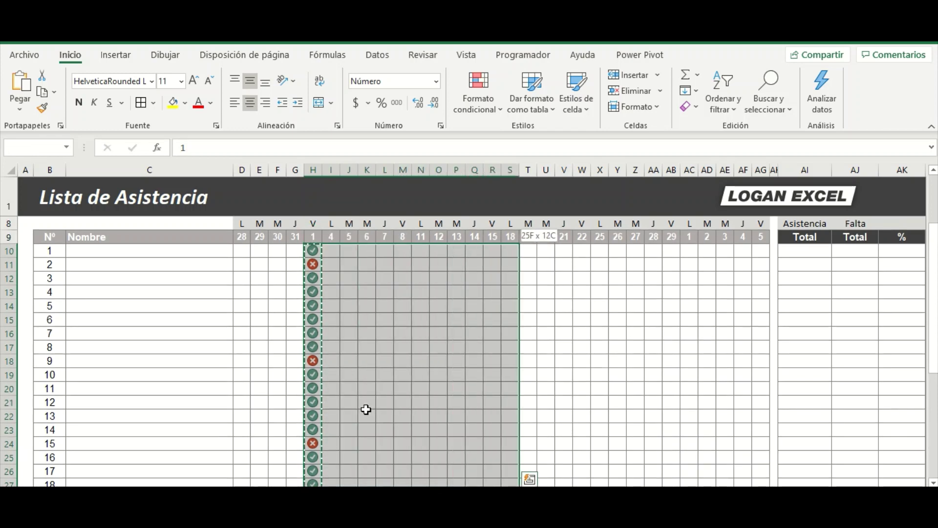
key(shift+Right)
key(shift+Right)
key(shift+Right)
key(shift+Right)
key(shift+Right)
key(shift+Right)
key(shift+Right)
key(shift+Right)
key(shift+Right)
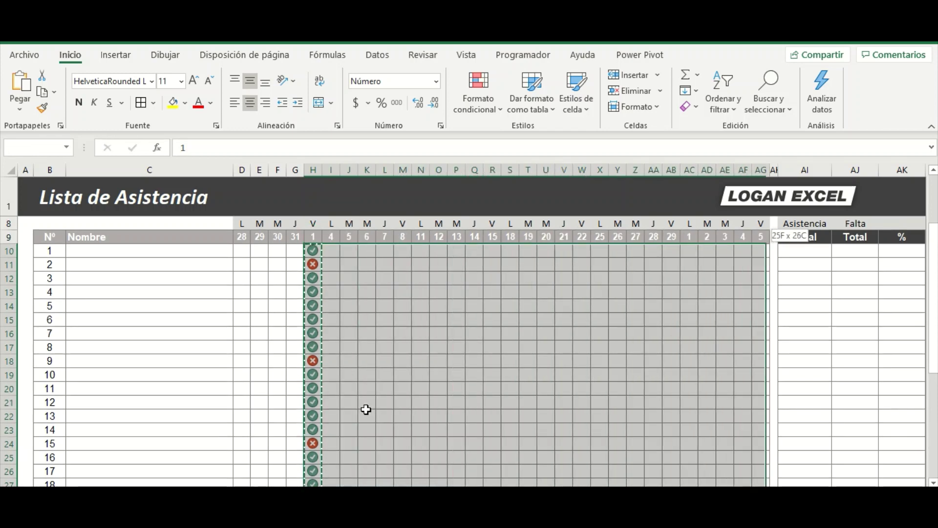
key(ctrl+v)
click(503, 346)
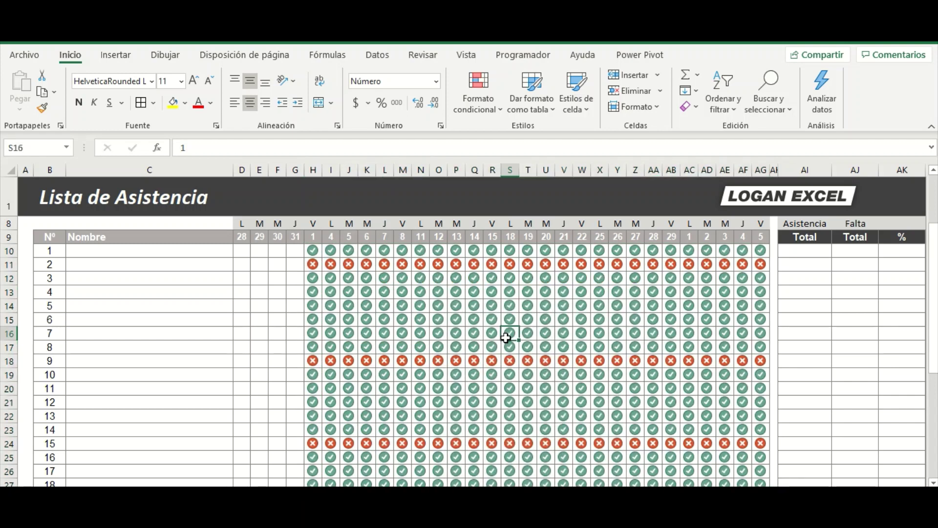
scroll(494, 342, up, 2)
click(458, 379)
click(482, 354)
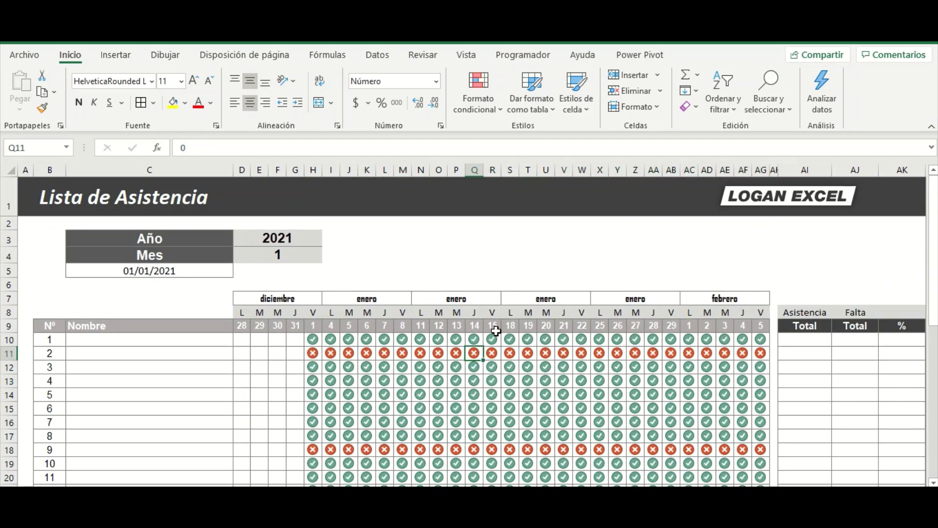
scroll(491, 343, down, 1)
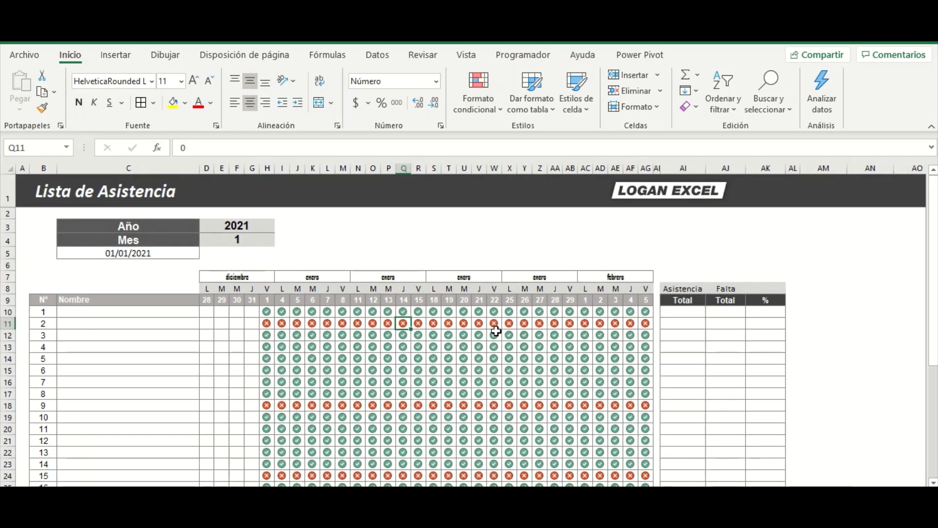
Step: Mark absences by entering 0 in cells X14 and T12
click(464, 346)
click(541, 359)
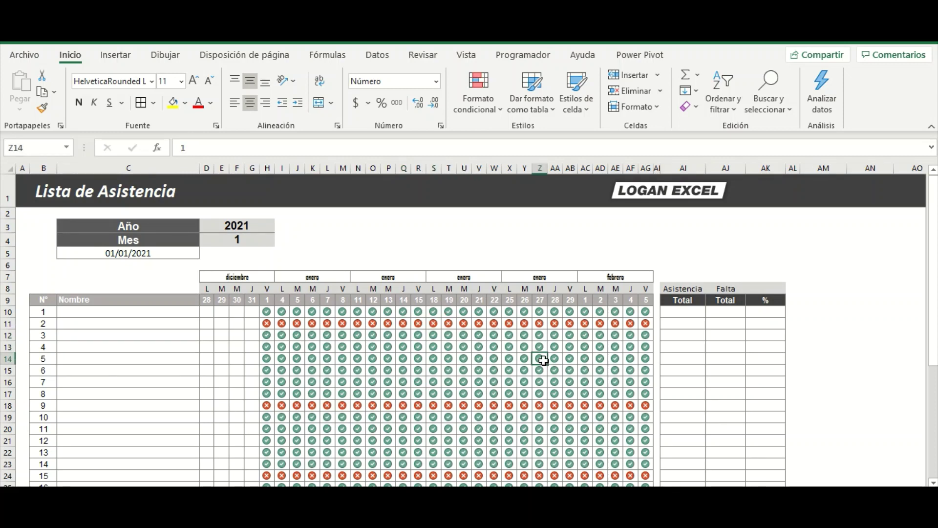
key(Left)
key(Left)
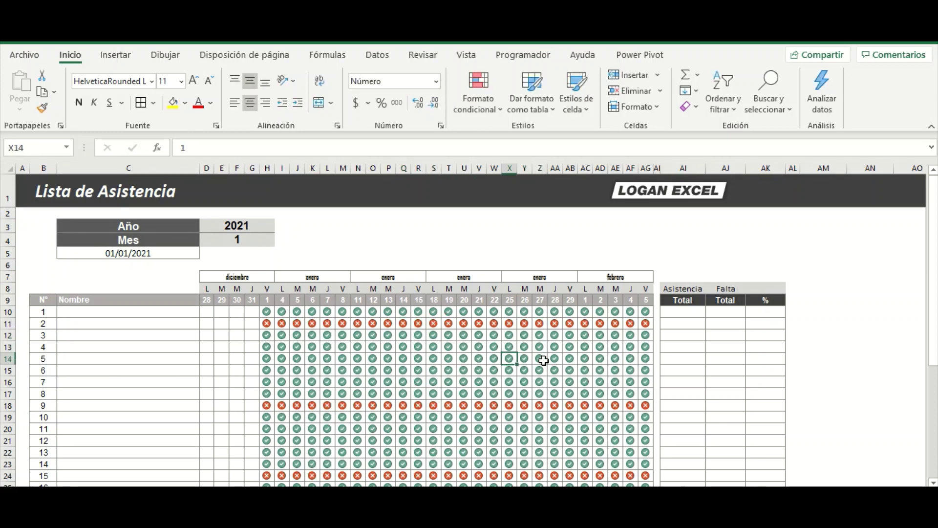
text(0)
key(Left)
key(Left)
key(Left)
key(Left)
key(Up)
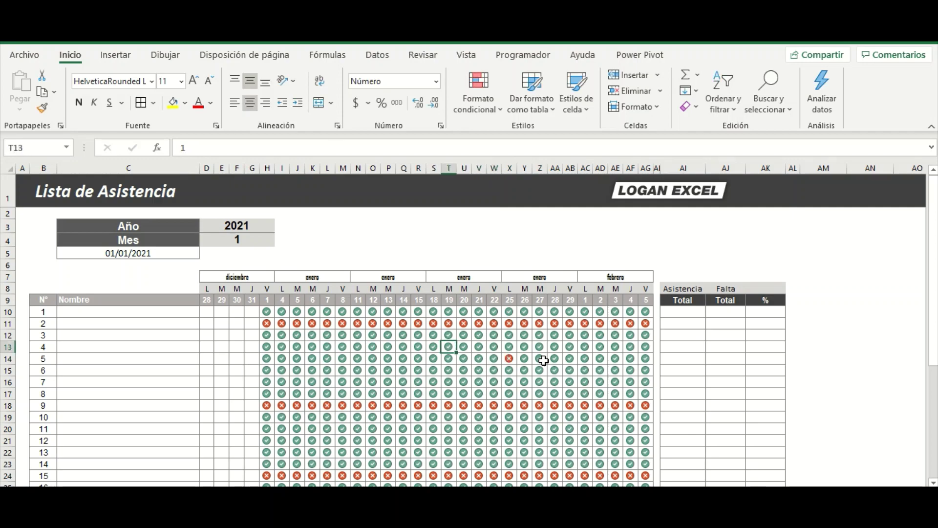
key(Up)
text(0)
key(Return)
key(Down)
key(Down)
key(Down)
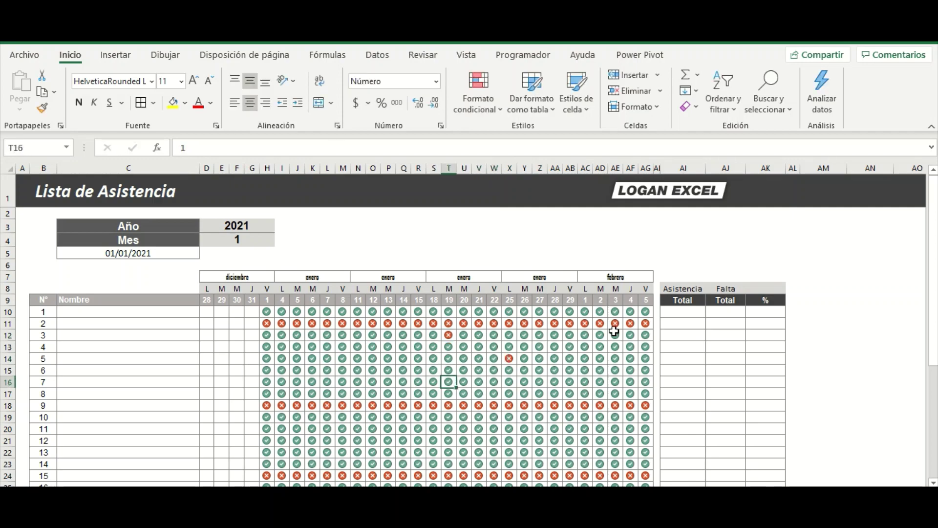
Step: Mark two more absences by entering 0 in W28 and S27
click(683, 312)
scroll(661, 348, down, 2)
scroll(614, 387, down, 2)
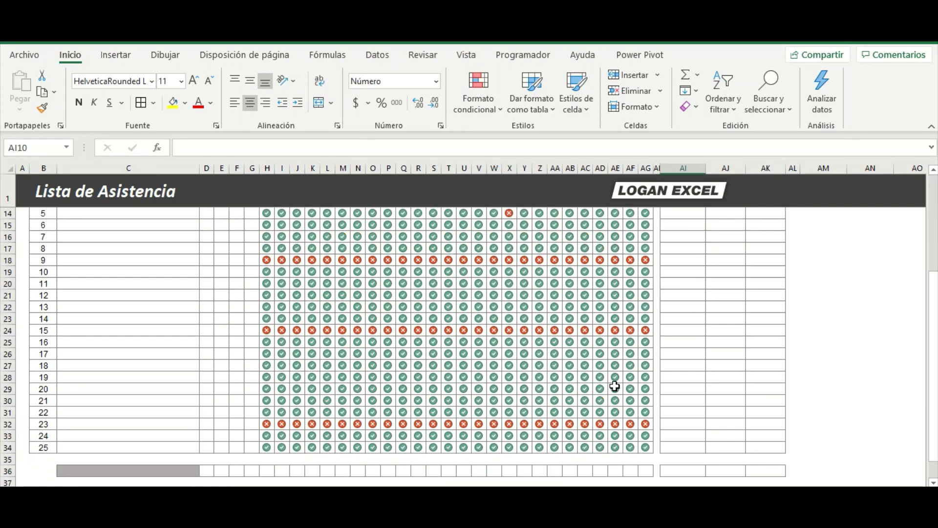
scroll(508, 422, up, 1)
click(495, 412)
text(0)
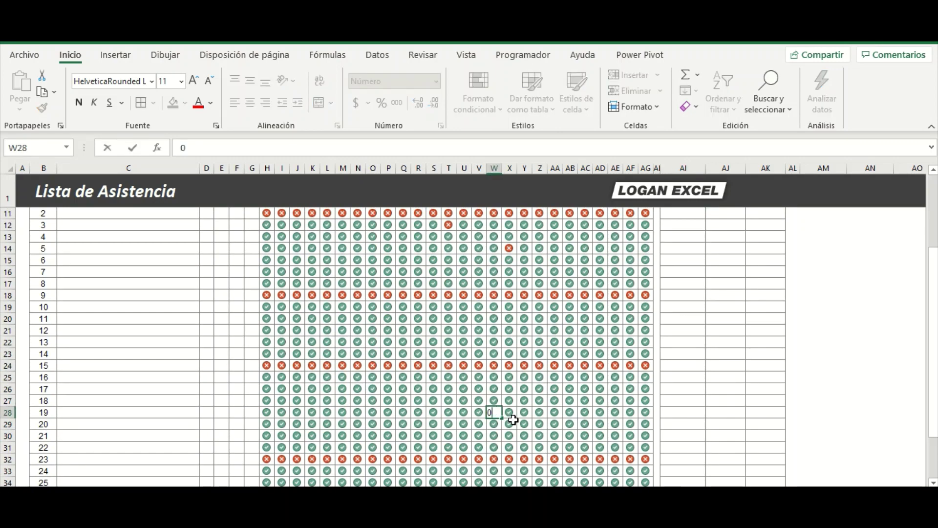
key(Up)
key(Left)
key(Left)
key(Left)
key(Left)
text(0)
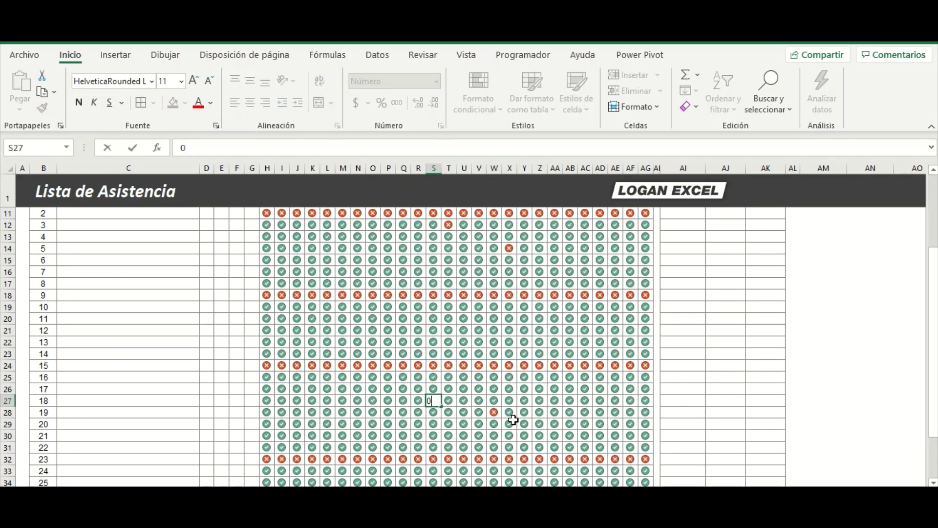
click(632, 332)
scroll(631, 332, up, 3)
click(684, 311)
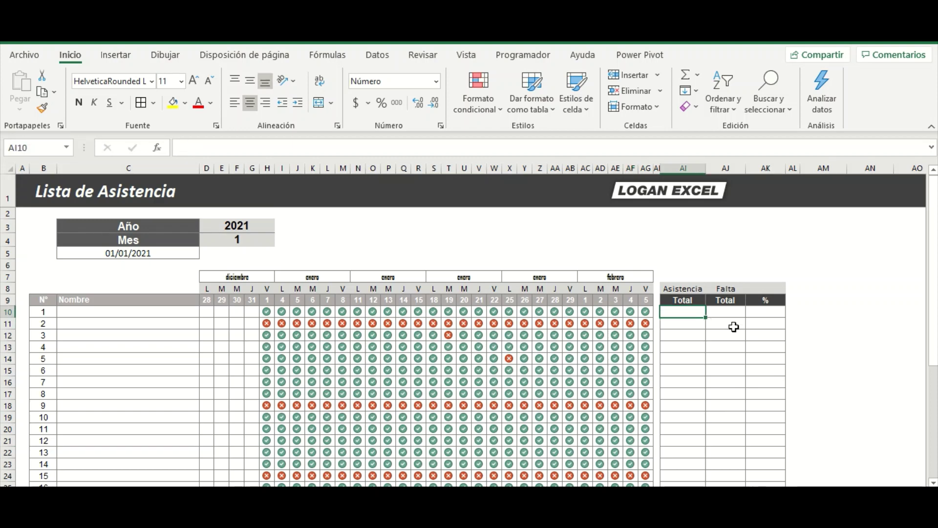
Step: Clear the marks from the February day columns AC10:AG34
key(Left)
key(Left)
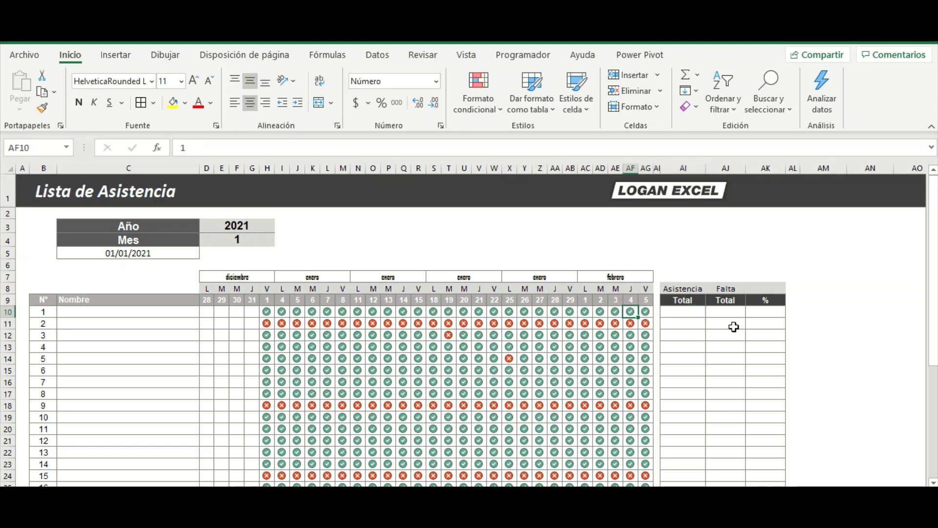
key(Left)
key(Left)
key(Left)
key(Left)
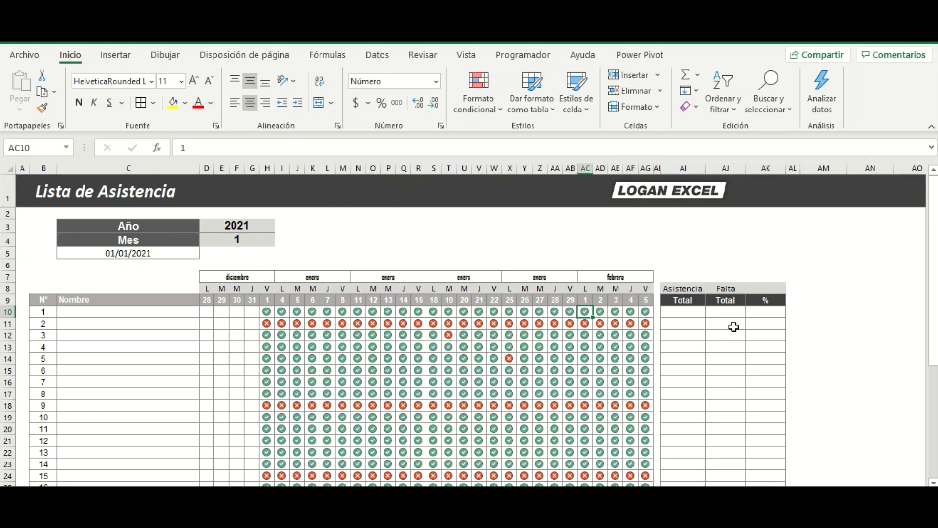
key(ctrl+shift+Down)
key(shift+Right)
key(shift+Right)
key(shift+Right)
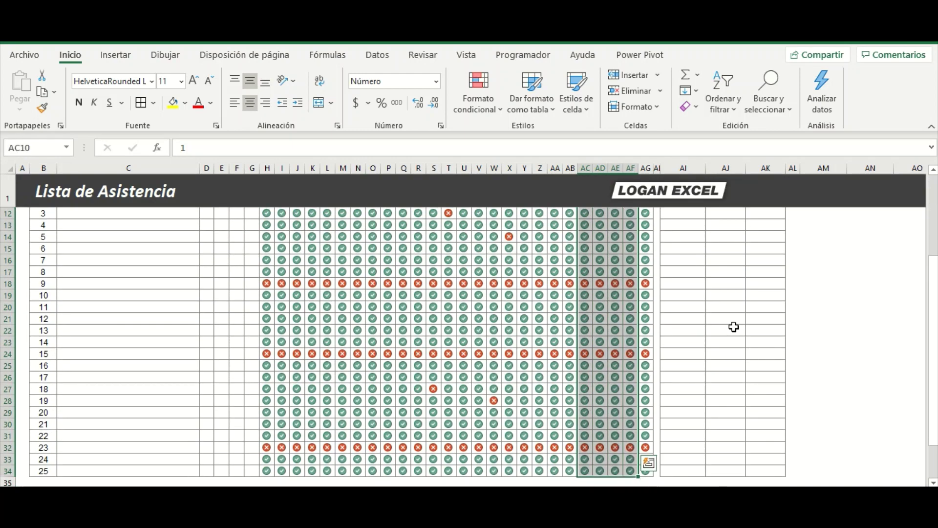
key(shift+Right)
key(Delete)
Step: Select the January month and date headers, then go to total cell AI10 and undo
scroll(734, 327, up, 3)
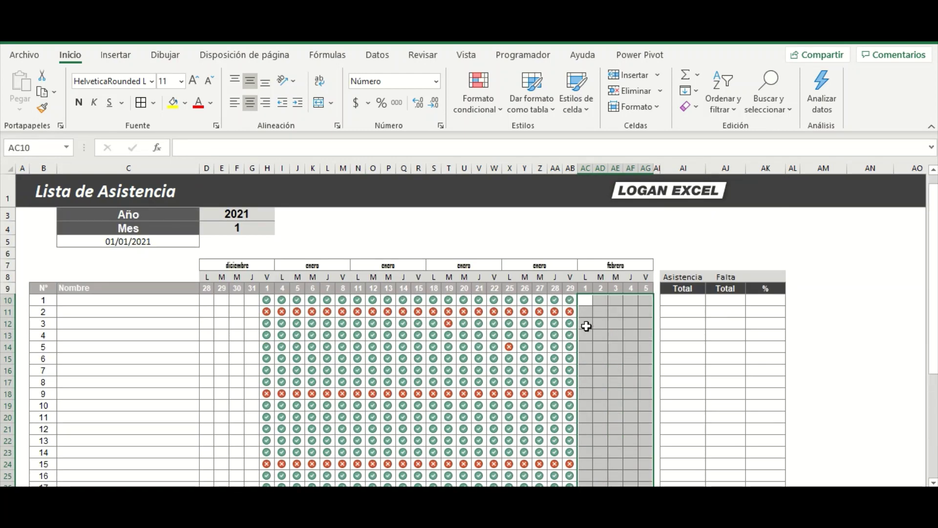
drag(572, 265, 318, 265)
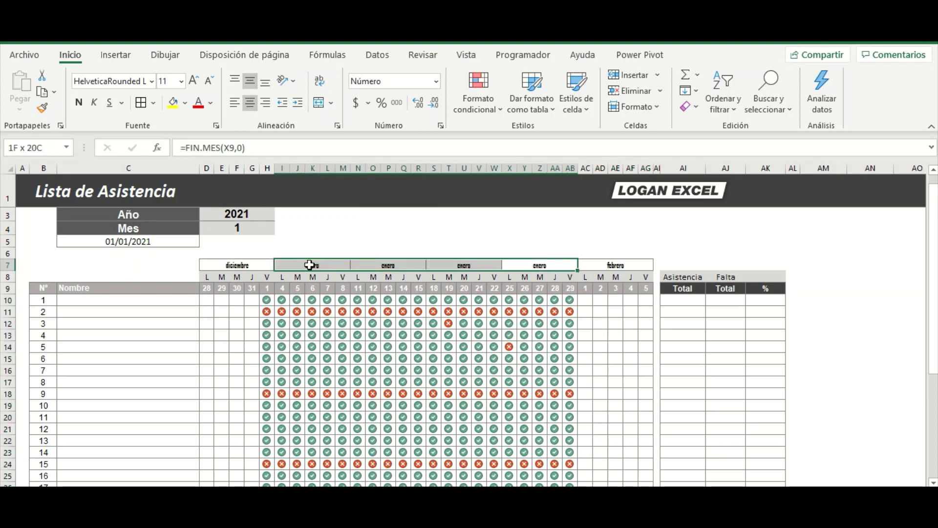
drag(267, 288, 565, 290)
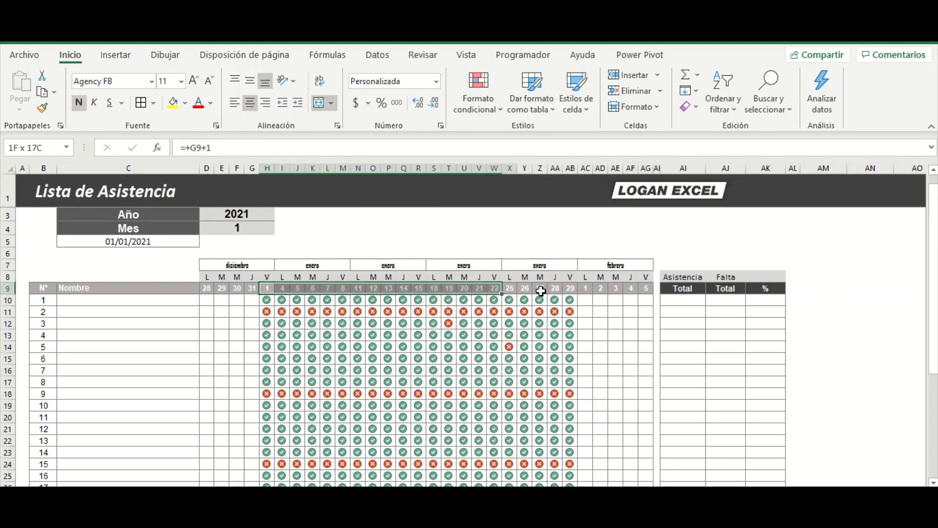
click(555, 313)
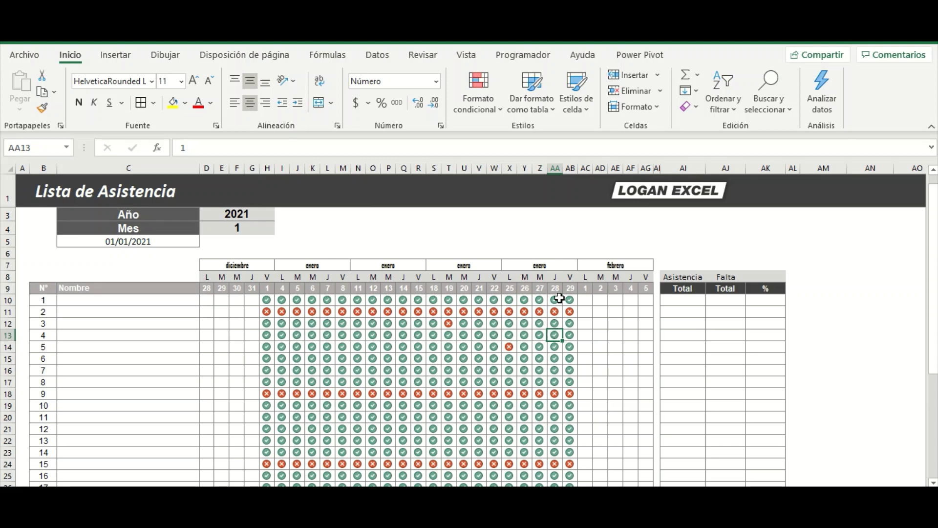
click(566, 289)
drag(566, 289, 267, 276)
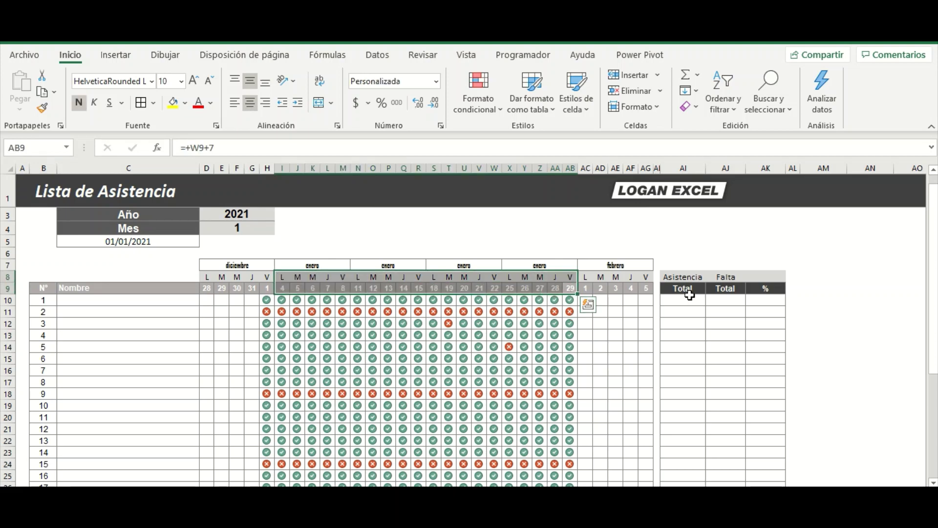
click(683, 300)
key(ctrl+z)
Step: Enter =CONTAR.SI(D10:AG10,1) in AI10 to count student 1's present days
text(=)
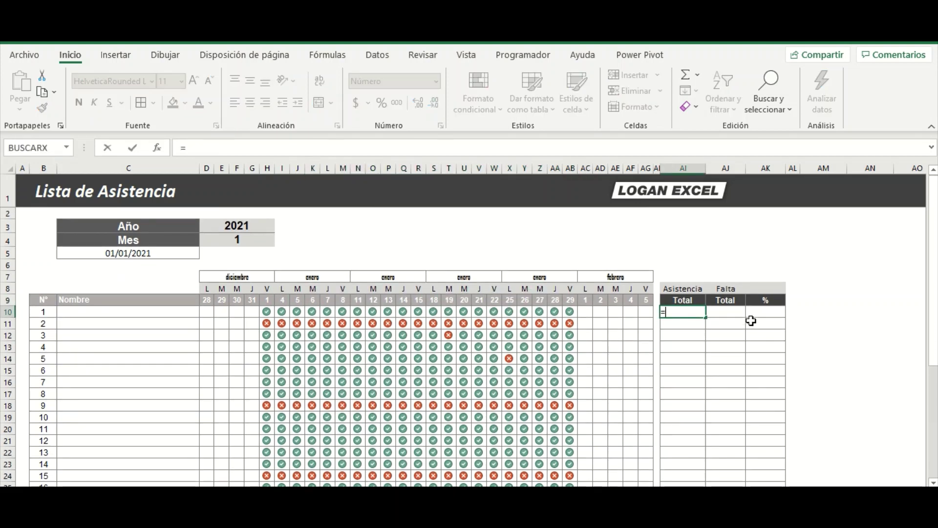
text(con)
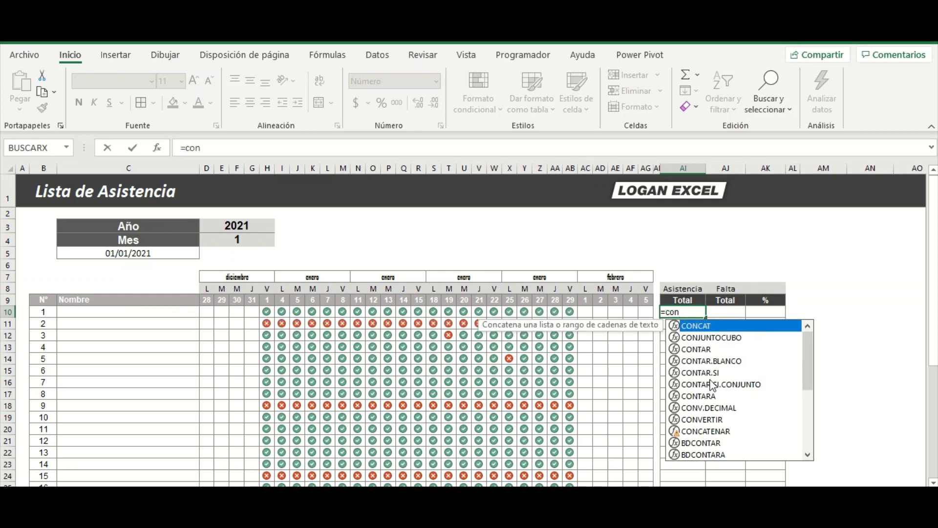
double_click(708, 373)
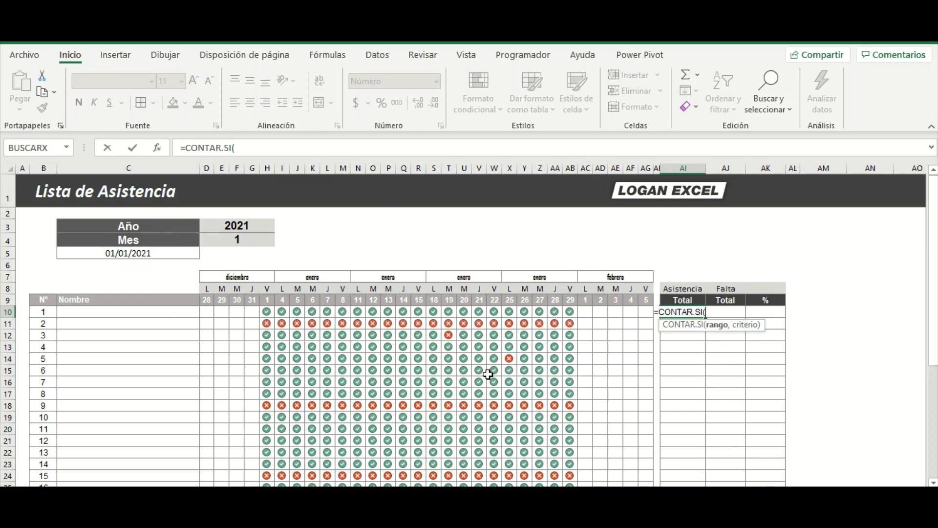
drag(209, 312, 611, 316)
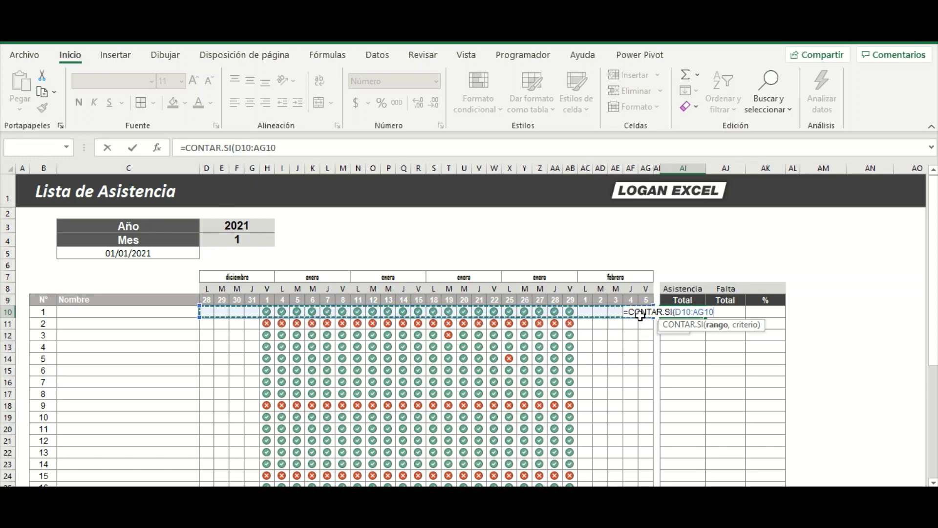
drag(611, 317, 645, 312)
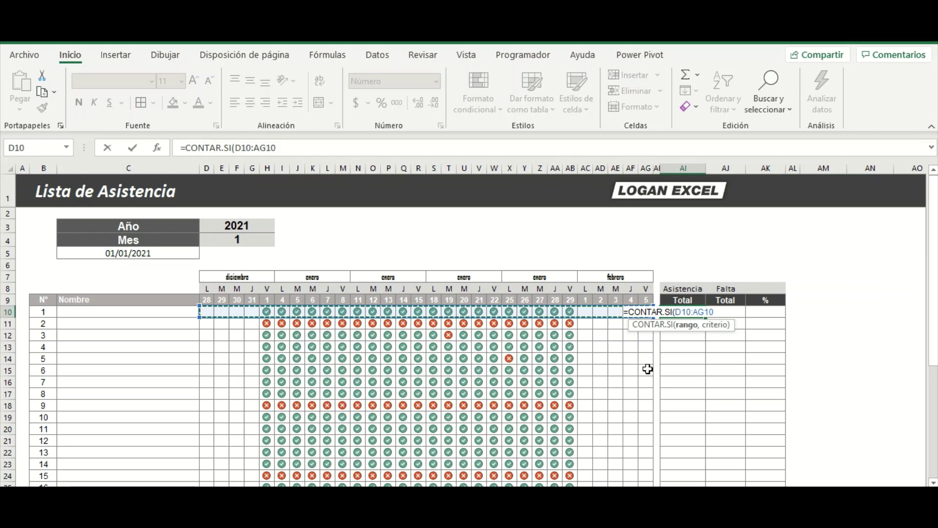
text(;,)
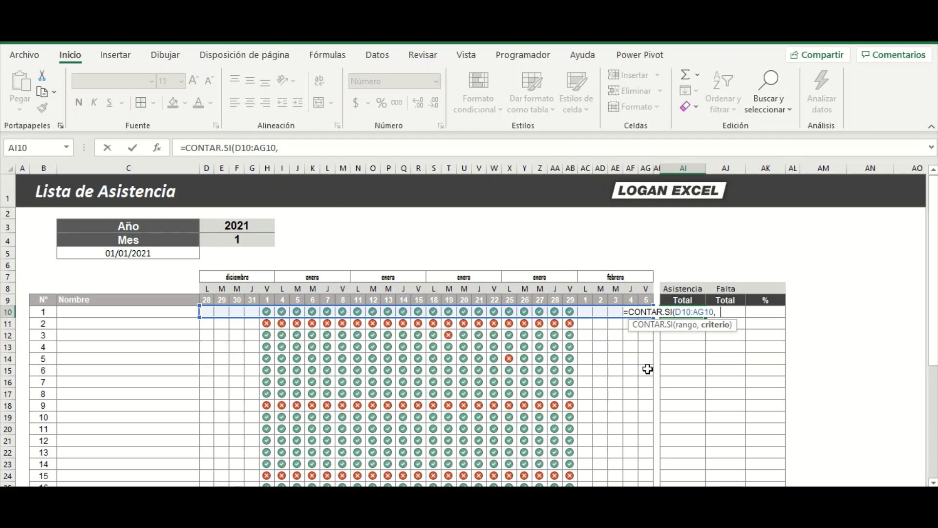
text(1))
key(Return)
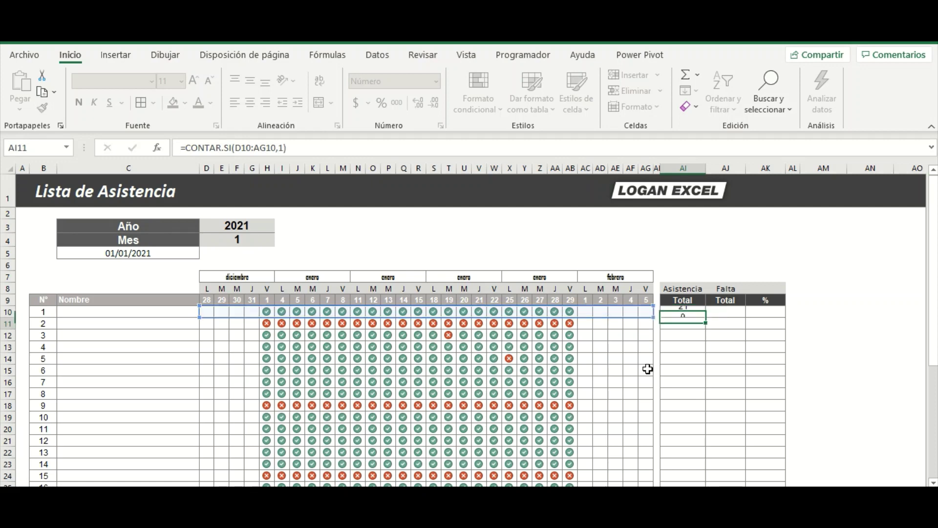
Step: Fill the attendance count formula down the Asistencia Total column for all students
key(Up)
double_click(705, 318)
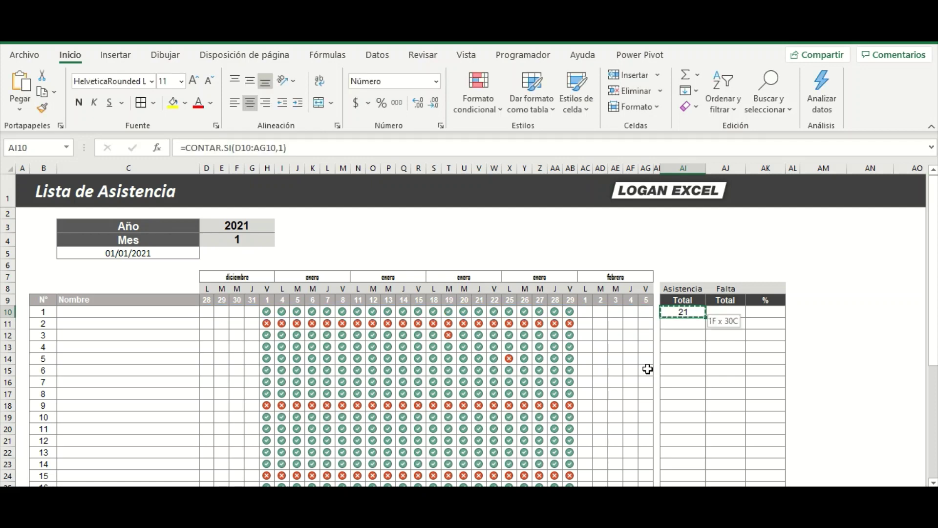
scroll(647, 369, down, 8)
key(Up)
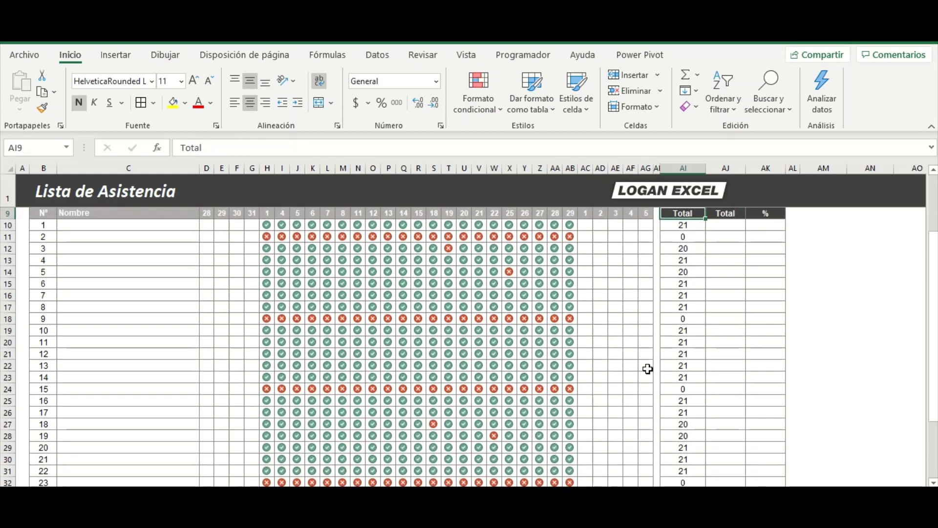
key(Down)
key(Down)
scroll(648, 369, up, 2)
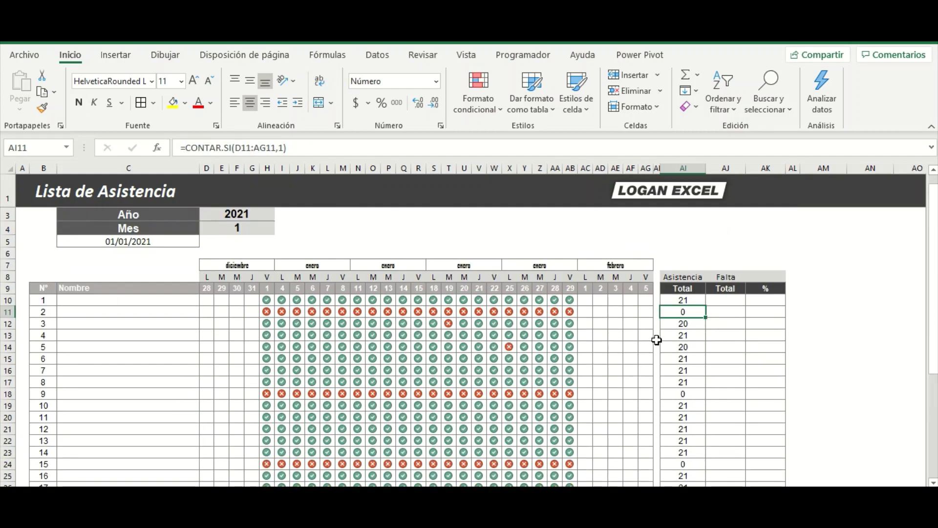
Step: Change absent days in student 2's row to 1 so their total reaches 7
click(658, 335)
click(567, 330)
click(527, 317)
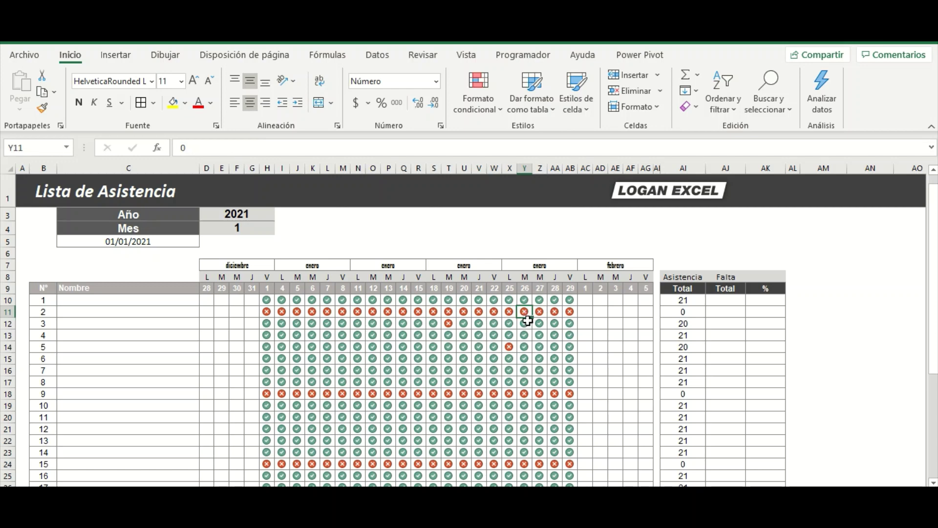
text(1)
key(Left)
key(Left)
key(Left)
key(Left)
key(Left)
key(Left)
key(Left)
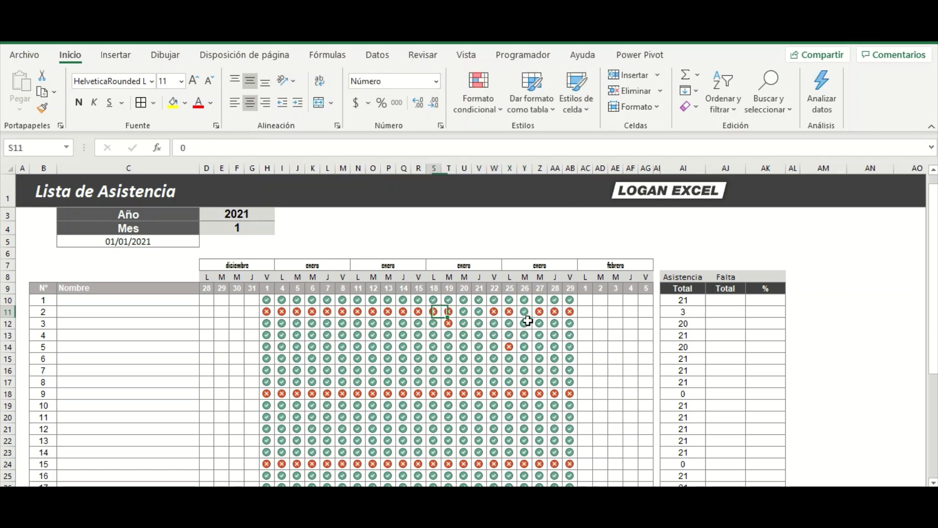
text(1)
key(Left)
key(Left)
text(1)
key(Left)
text(1)
key(Left)
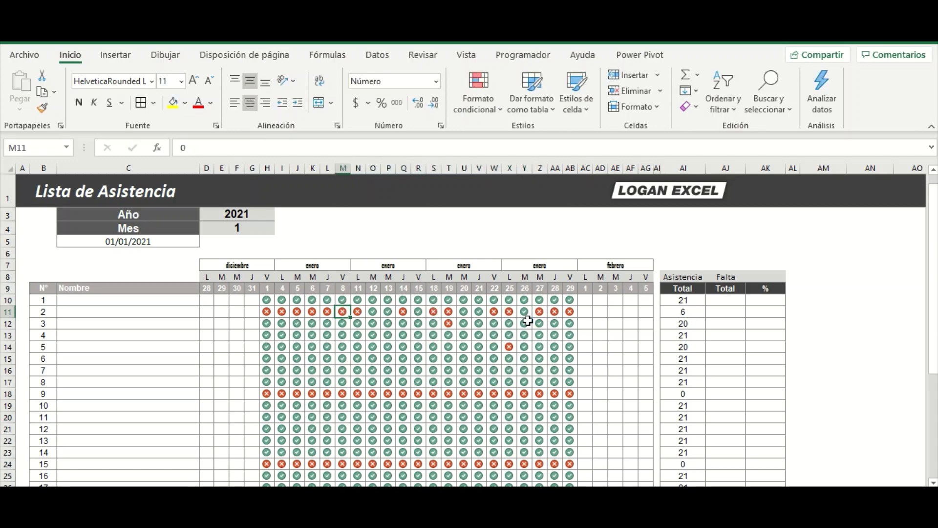
text(1)
key(Left)
Step: Check the counted range of student 1's attendance formula, then move to absence total AJ10
click(685, 302)
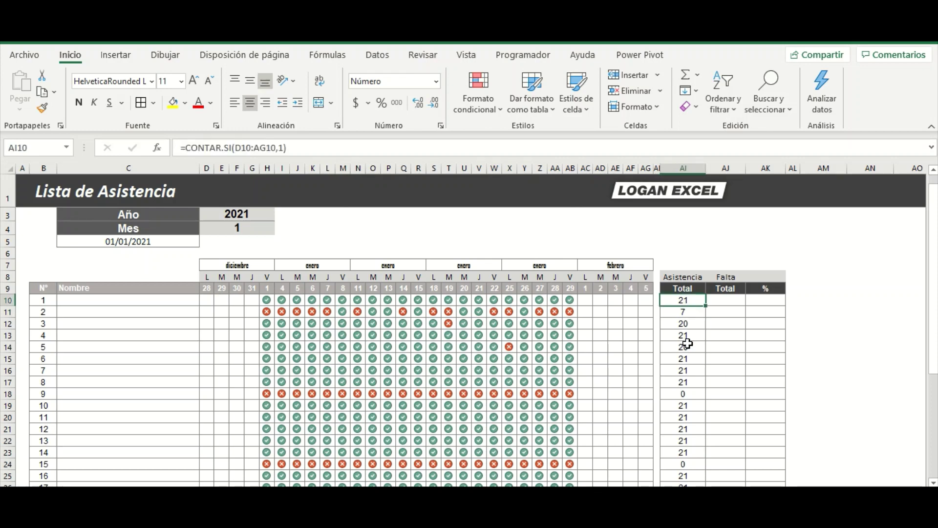
key(Down)
key(Up)
key(F2)
key(Escape)
key(Down)
key(Down)
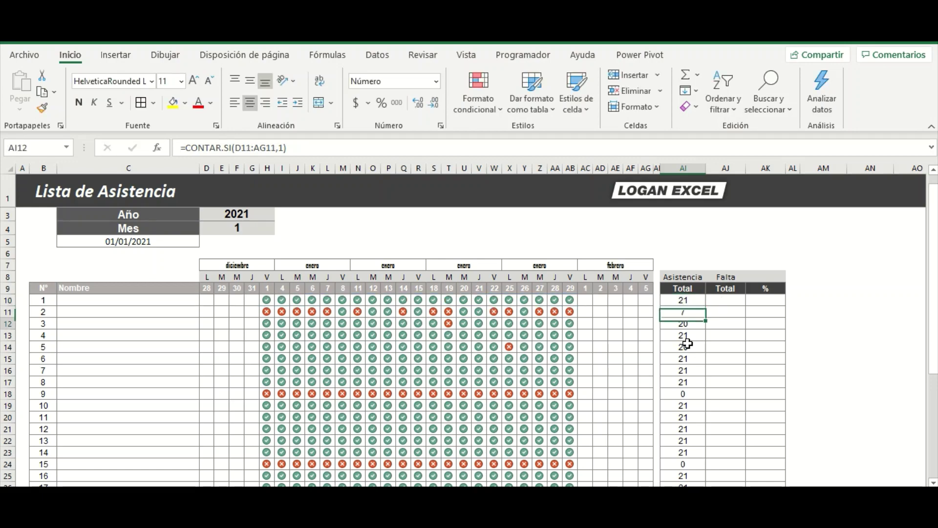
key(Down)
key(Down)
key(Down)
key(Down)
key(Down)
key(Down)
key(Down)
key(ctrl+Up)
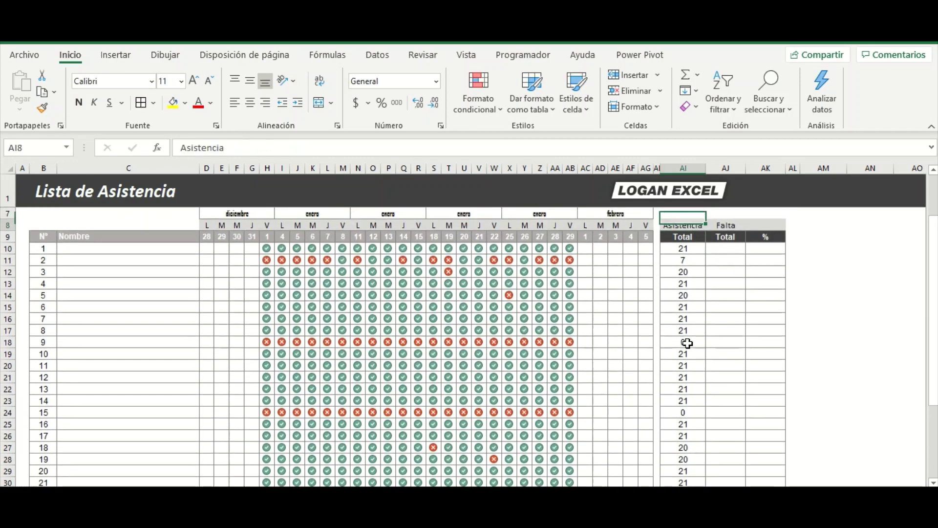
key(Down)
key(Down)
key(Right)
Step: Enter =CONTAR.SI(D10:AG10,0) in AJ10 to count student 1's absent days
scroll(688, 344, up, 2)
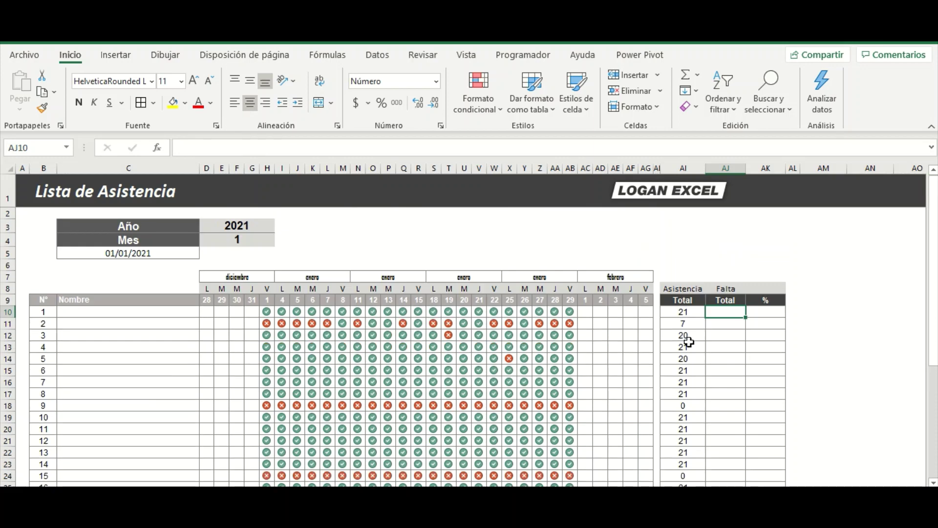
text(=con)
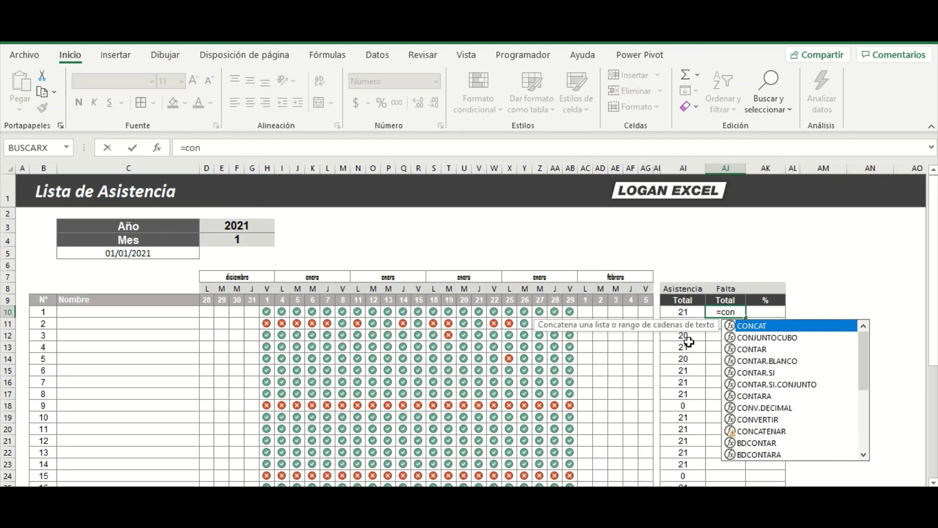
double_click(774, 374)
drag(210, 311, 644, 309)
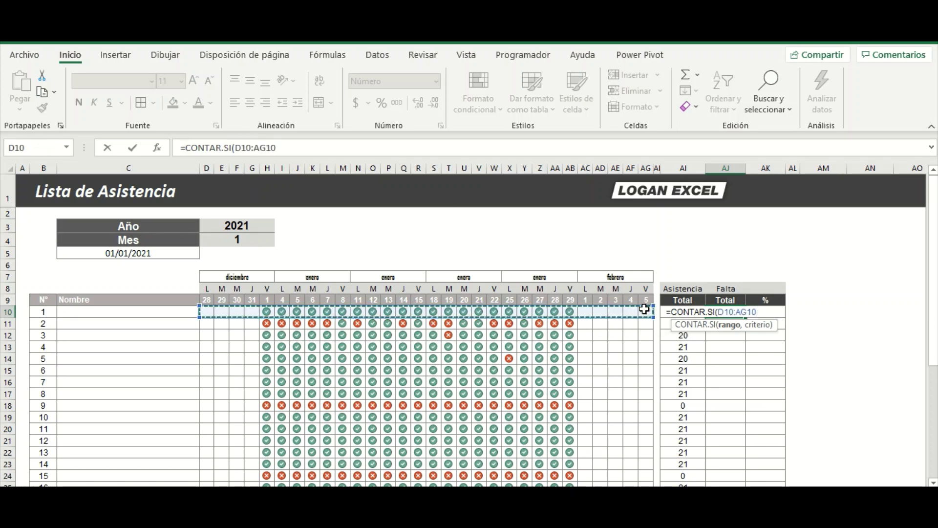
text(,0)
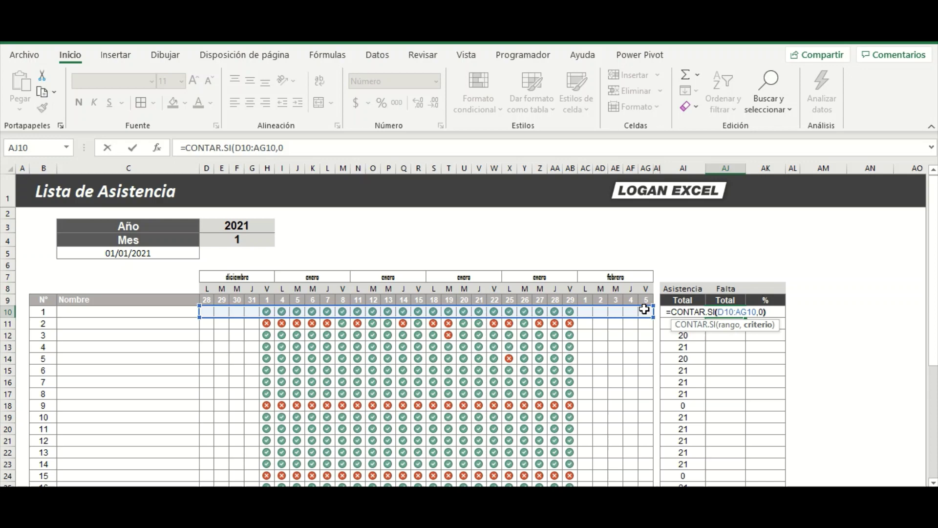
key(Return)
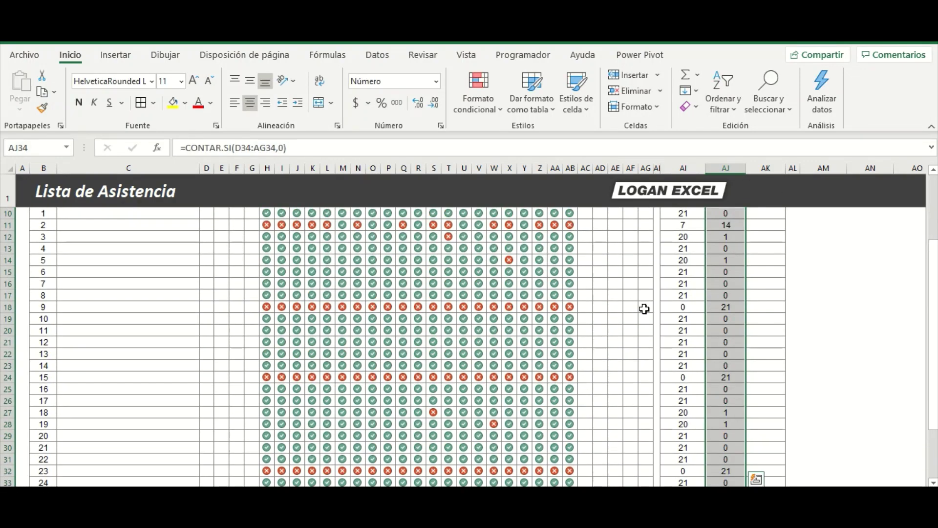
Step: Look over student 1's row, from the name cell to the attendance total
scroll(644, 309, up, 3)
click(689, 311)
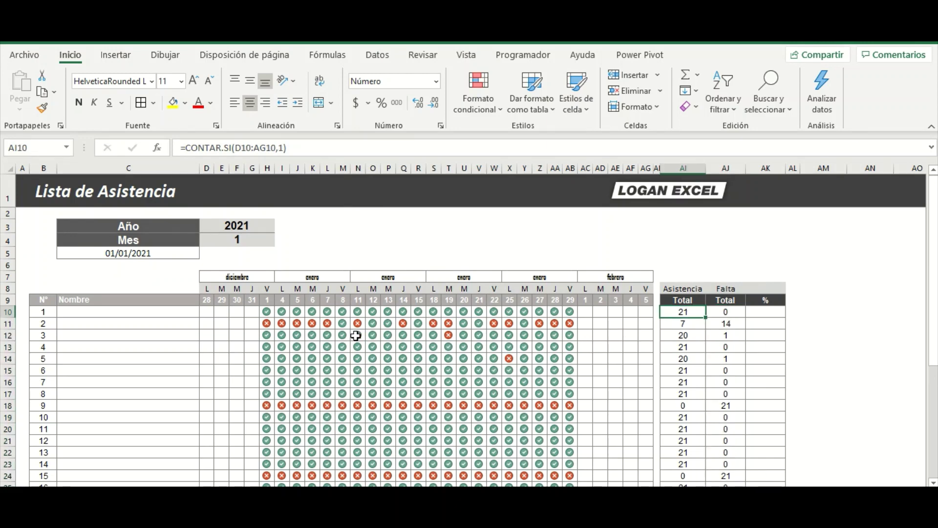
click(369, 324)
click(142, 312)
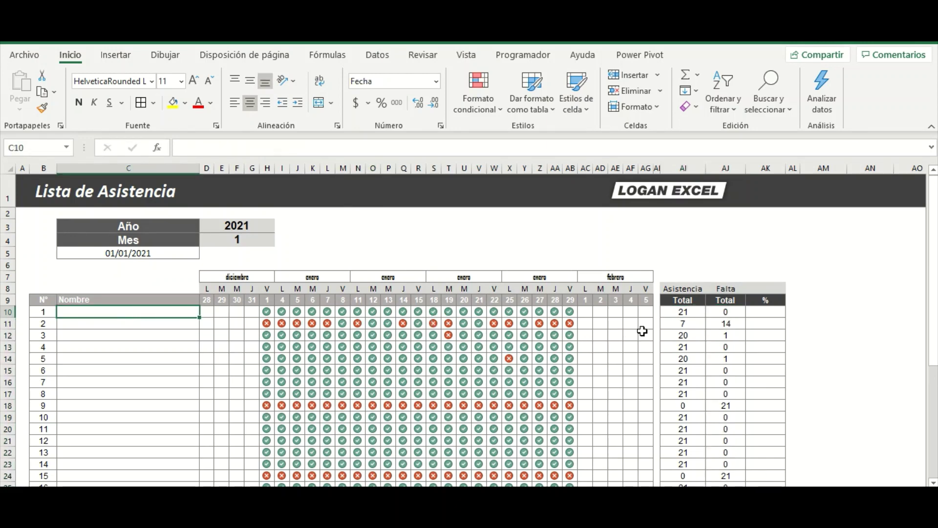
click(698, 313)
click(698, 324)
click(694, 312)
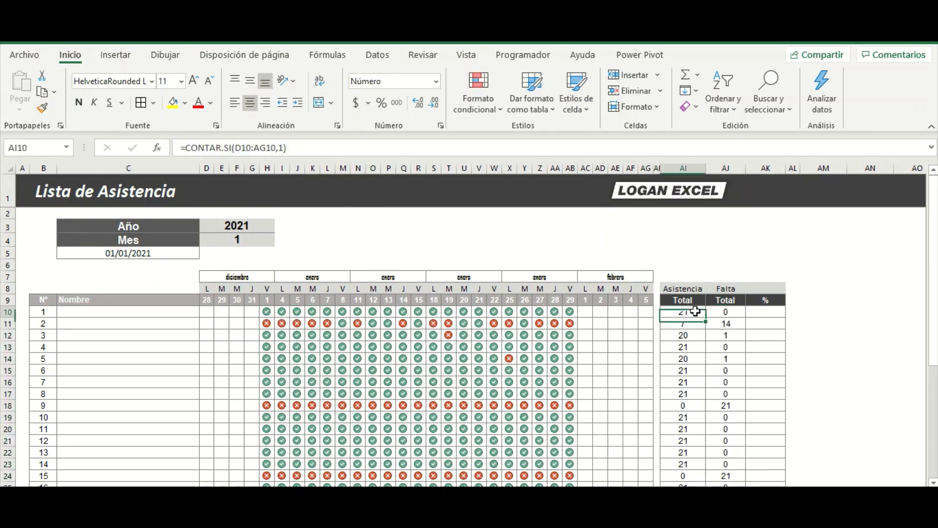
Step: Confirm the attendance formula's range, then format AK10 as a percentage
click(693, 326)
click(693, 313)
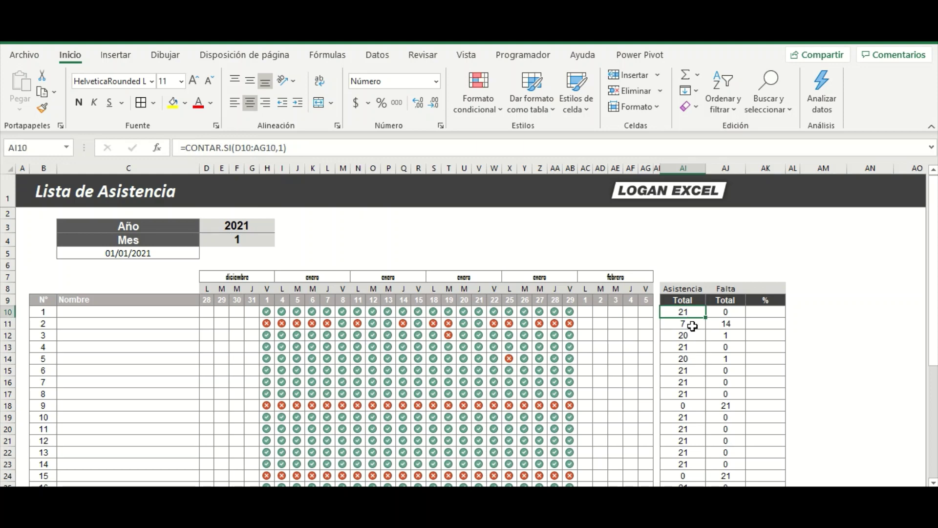
key(F2)
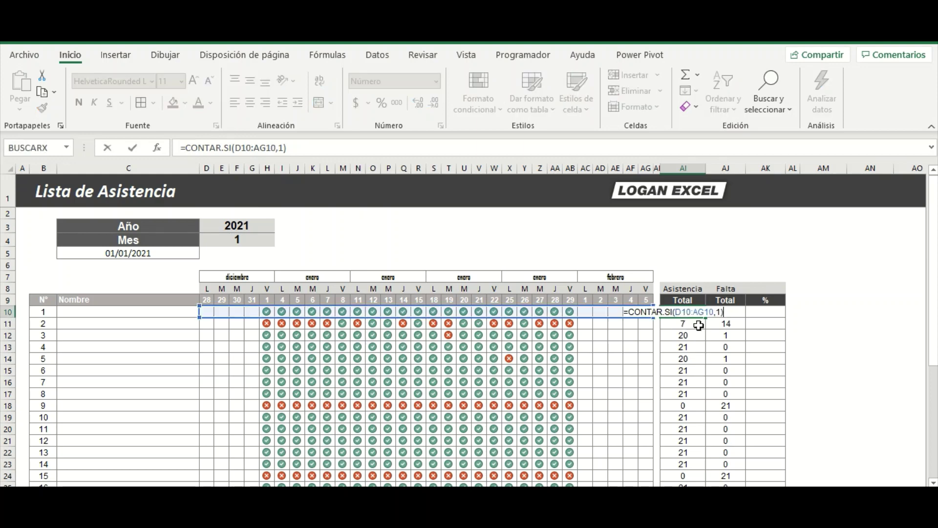
key(Escape)
click(769, 317)
key(ctrl+shift+5)
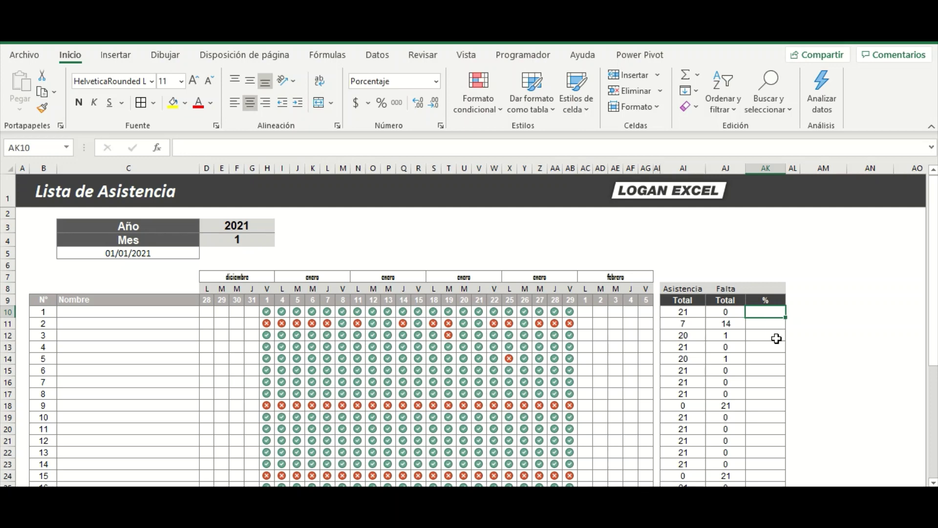
Step: Start a percentage formula in AK10 referencing AI10, dismissing a formula error message
text(=)
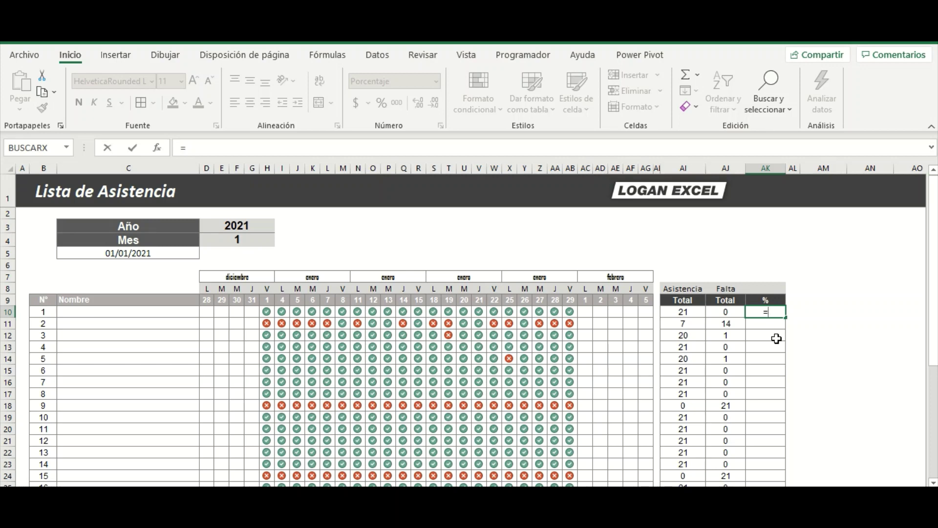
key(Escape)
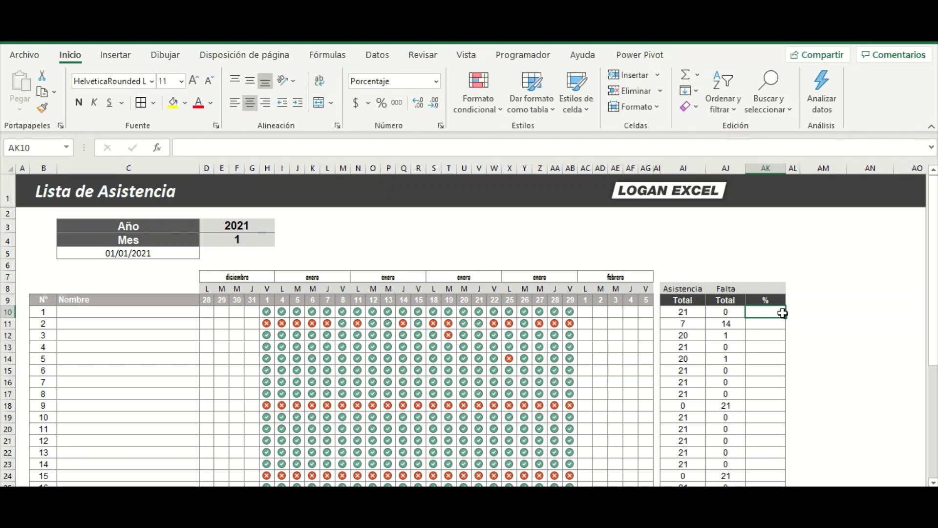
text(=)
click(682, 312)
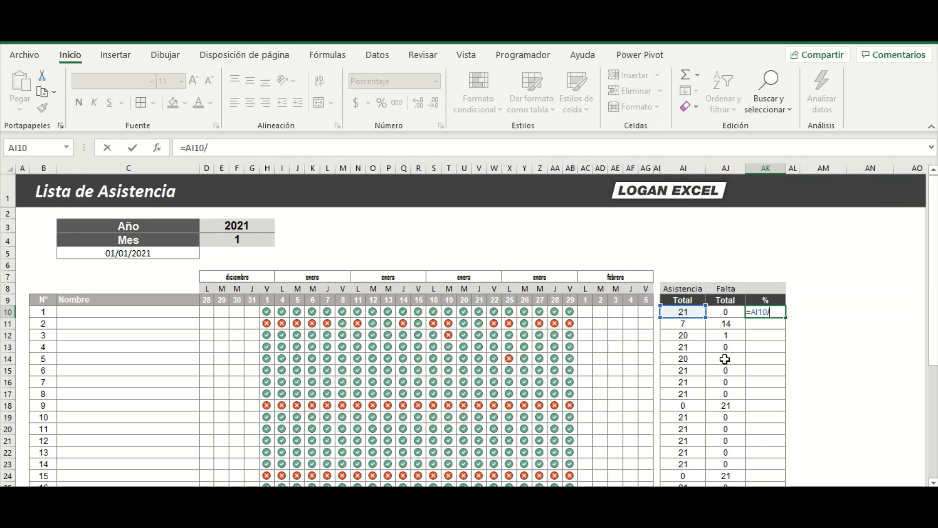
text(C)
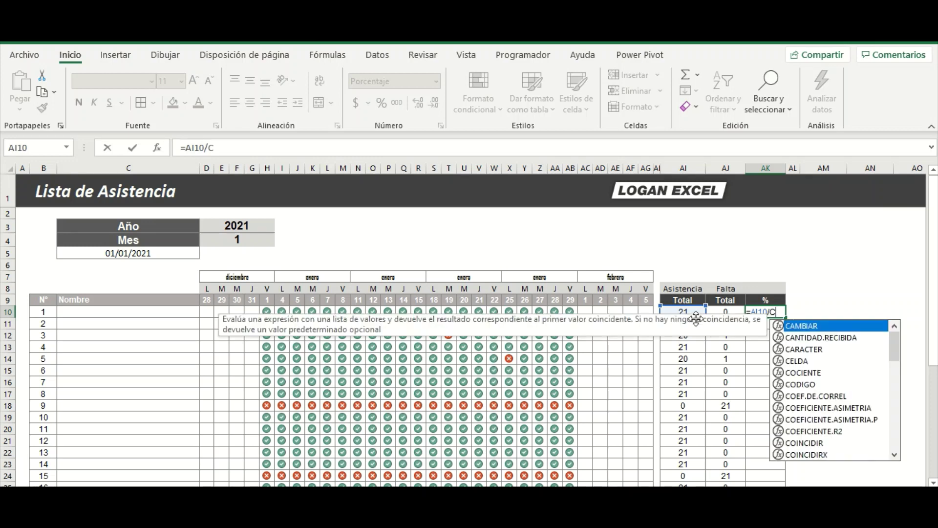
key(Return)
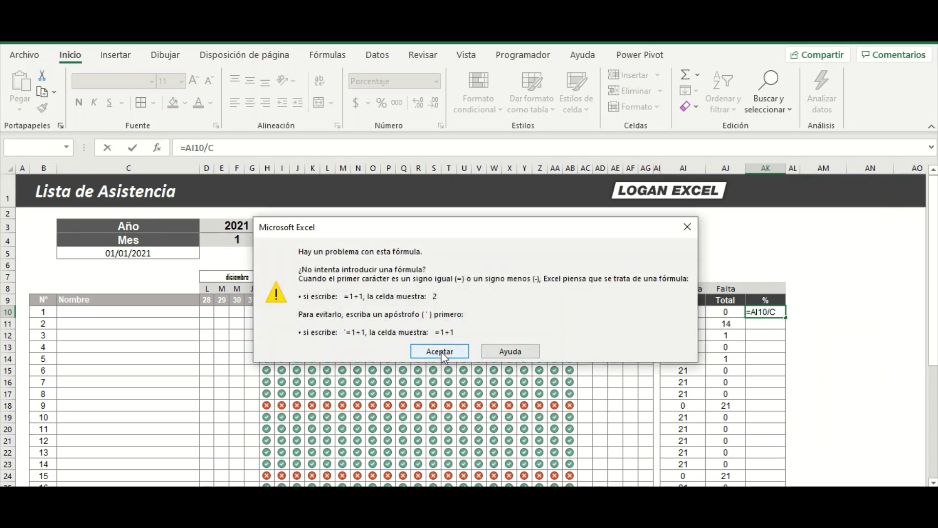
click(442, 352)
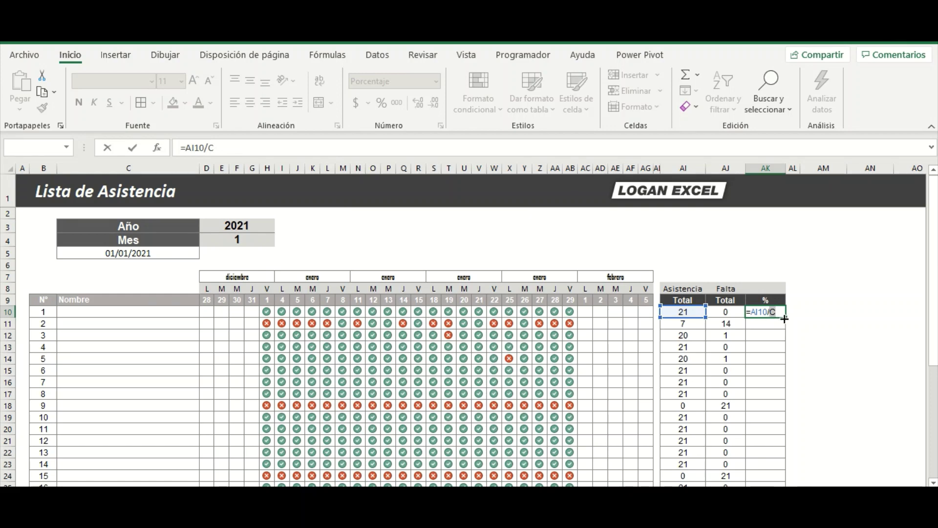
Step: Complete =AI10/(AI10+AJ10) in AK10, showing 100.0%, and copy it
text(()
click(693, 312)
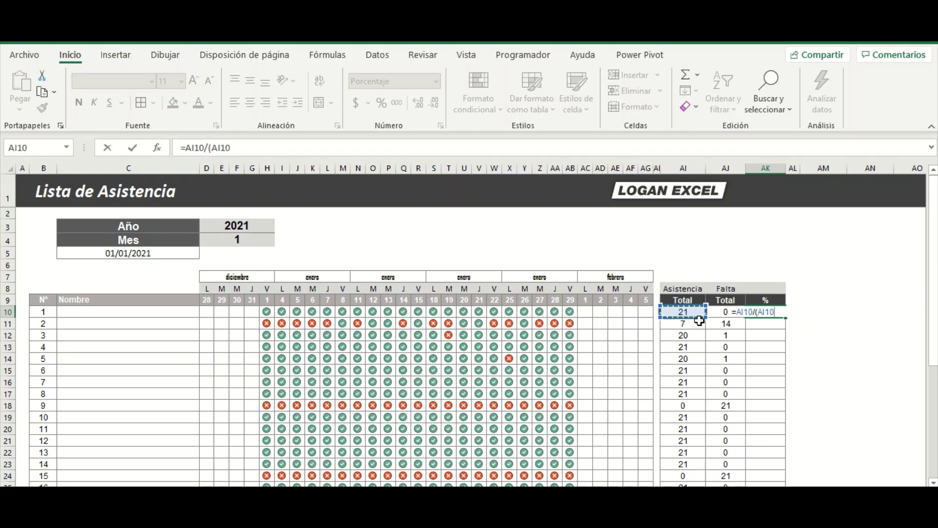
text(+)
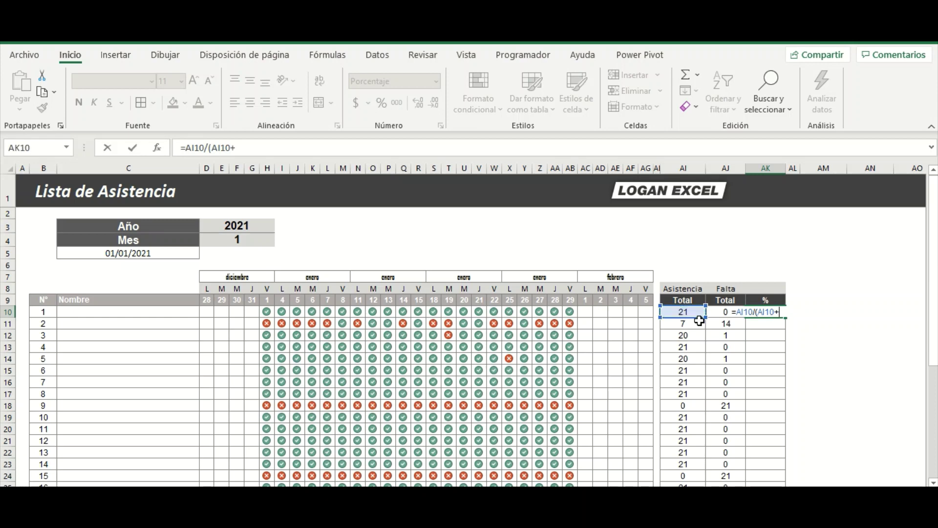
click(724, 313)
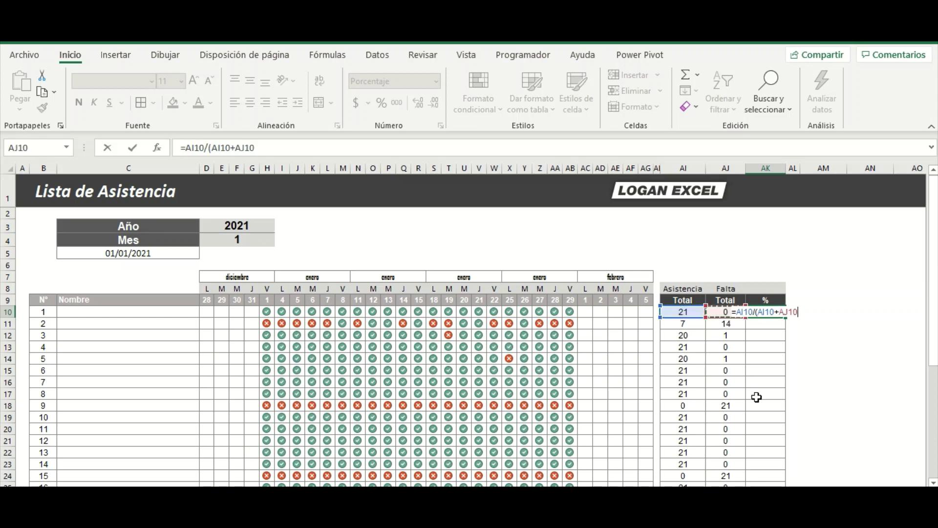
text())
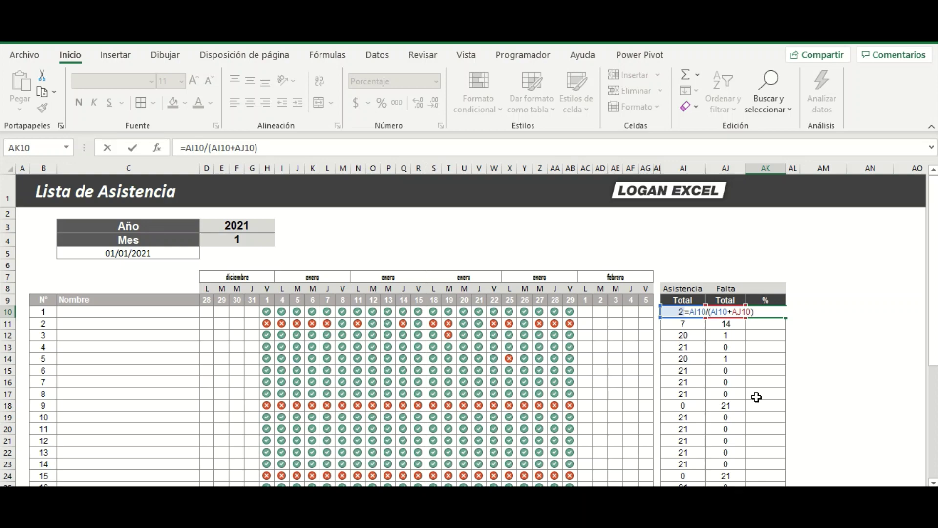
key(Return)
key(Up)
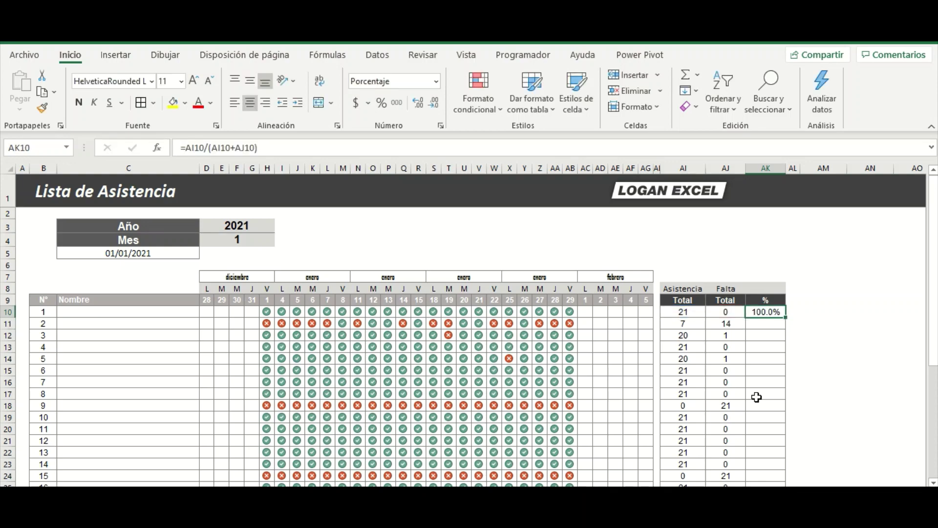
key(ctrl+c)
key(Left)
key(ctrl+Down)
Step: Paste the percentage formula into the % cells for every student
key(Right)
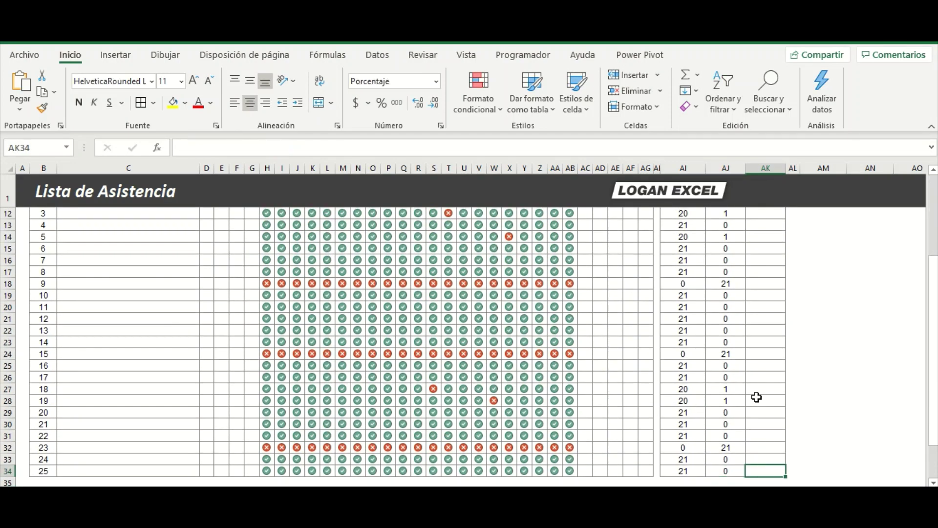
key(ctrl+shift+Up)
key(ctrl+v)
scroll(757, 397, up, 2)
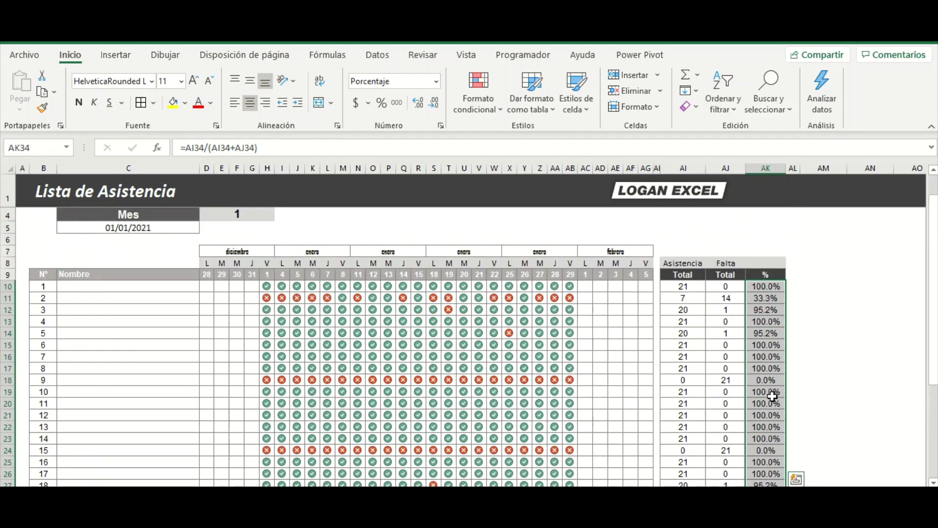
click(762, 285)
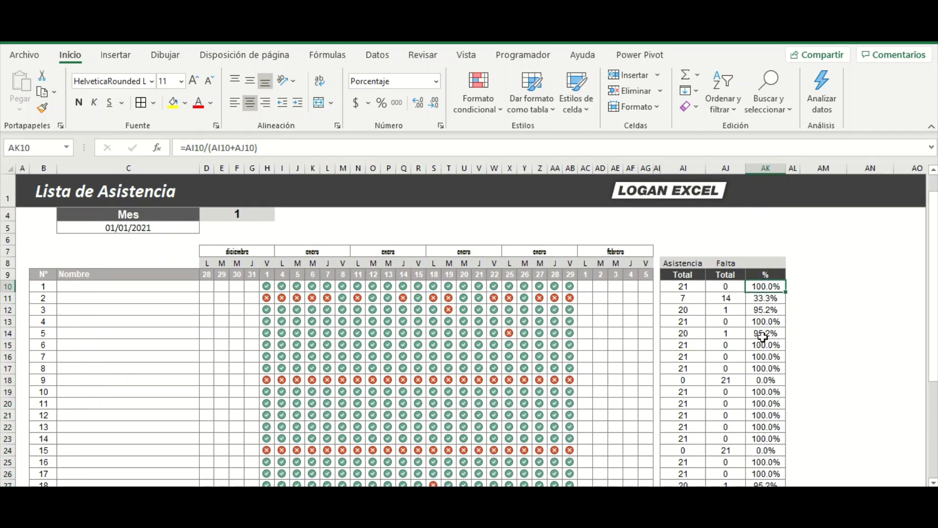
scroll(763, 337, down, 2)
scroll(763, 346, down, 4)
scroll(763, 342, up, 1)
scroll(763, 340, up, 5)
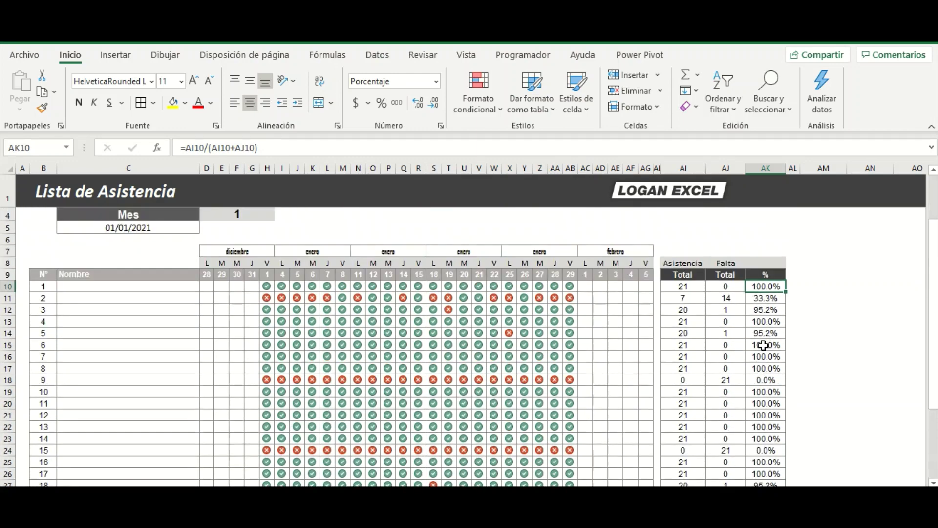
Step: Apply a green-yellow-red colour scale to the whole % column AK10:AK34
click(764, 336)
click(771, 285)
key(ctrl+shift+Down)
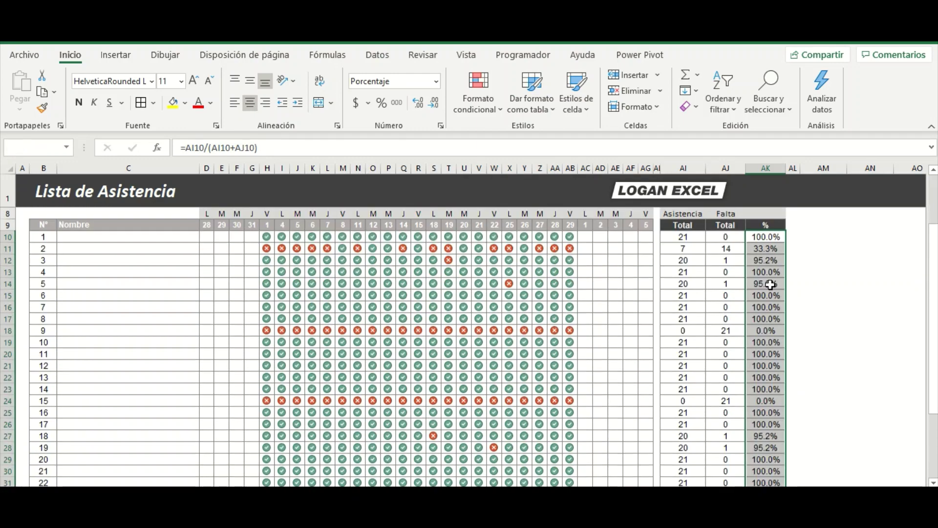
scroll(768, 284, up, 2)
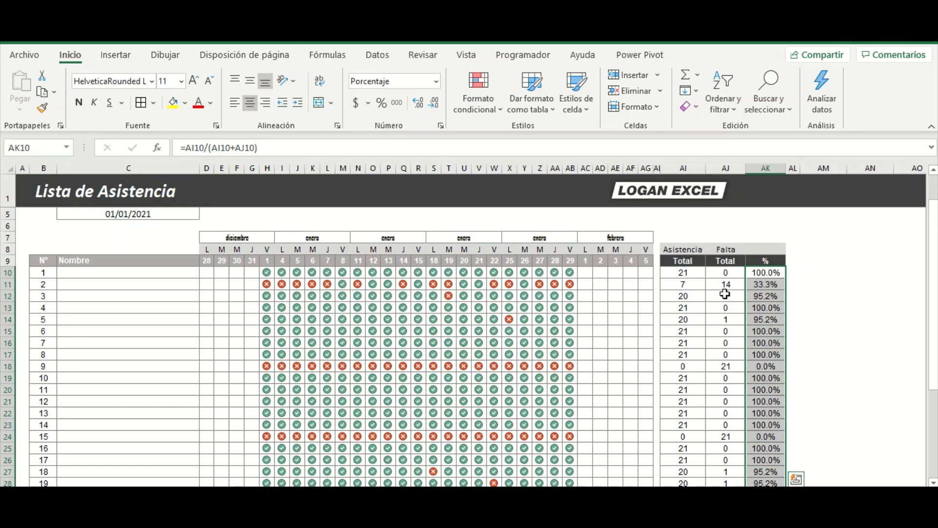
scroll(725, 298, down, 2)
scroll(725, 297, down, 1)
scroll(725, 298, up, 3)
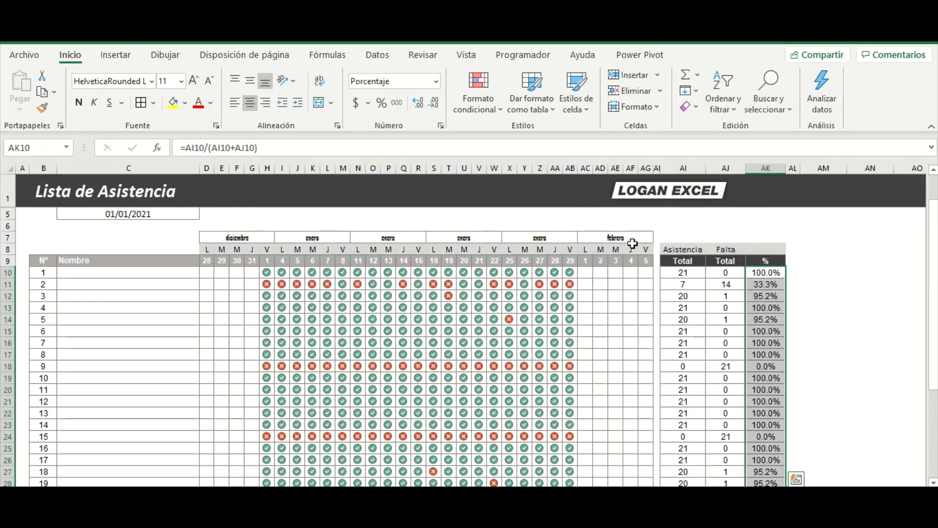
click(498, 108)
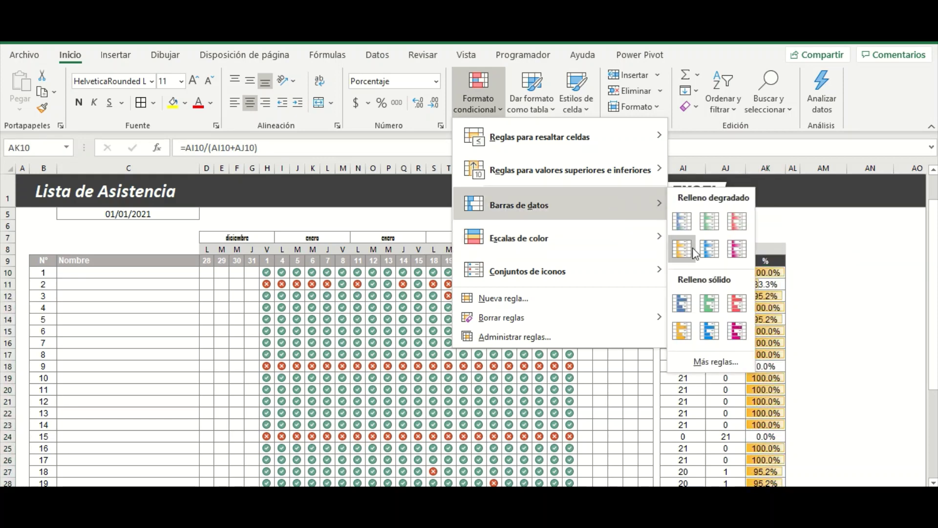
mouse_move(519, 237)
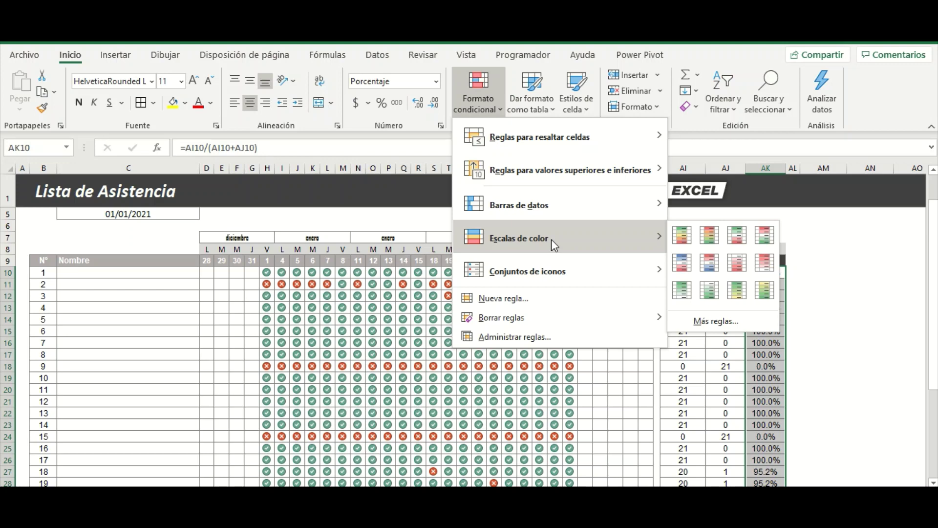
click(682, 237)
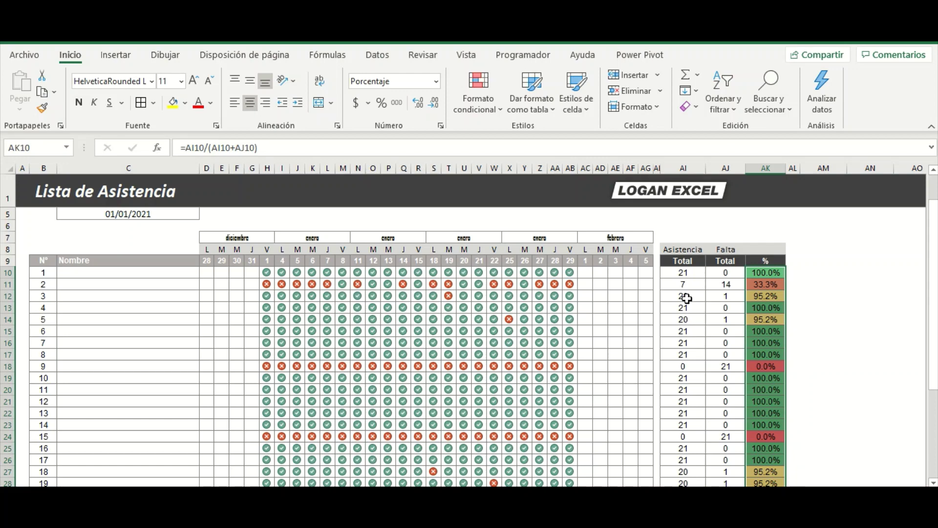
scroll(684, 299, down, 3)
click(714, 330)
Step: Change several of student 9's absences to present (1), raising them to 28.6%
scroll(640, 301, up, 1)
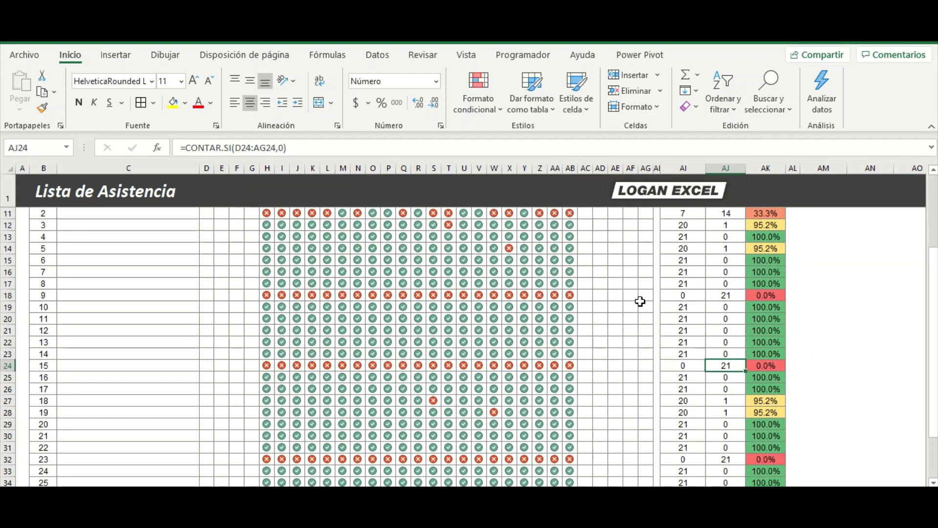
click(522, 299)
scroll(541, 306, up, 1)
scroll(541, 306, up, 1)
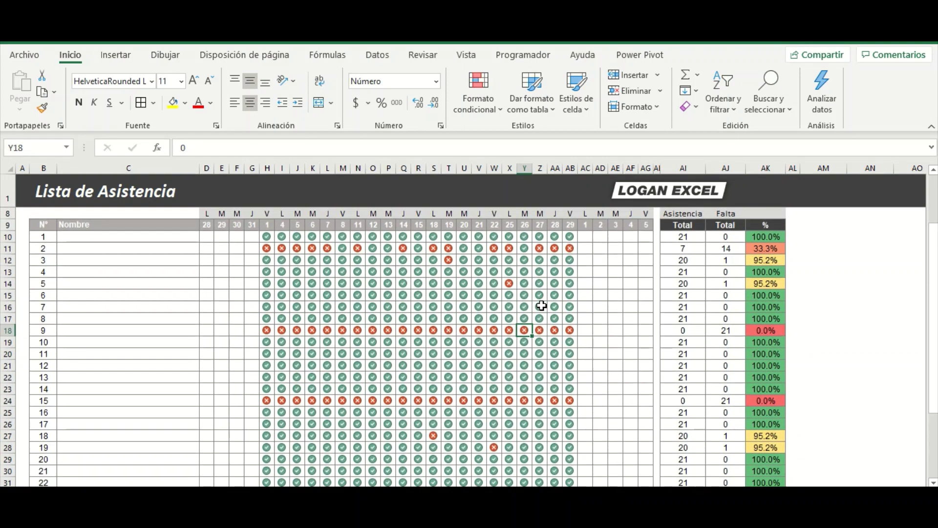
text(1)
key(Left)
text(1)
key(Left)
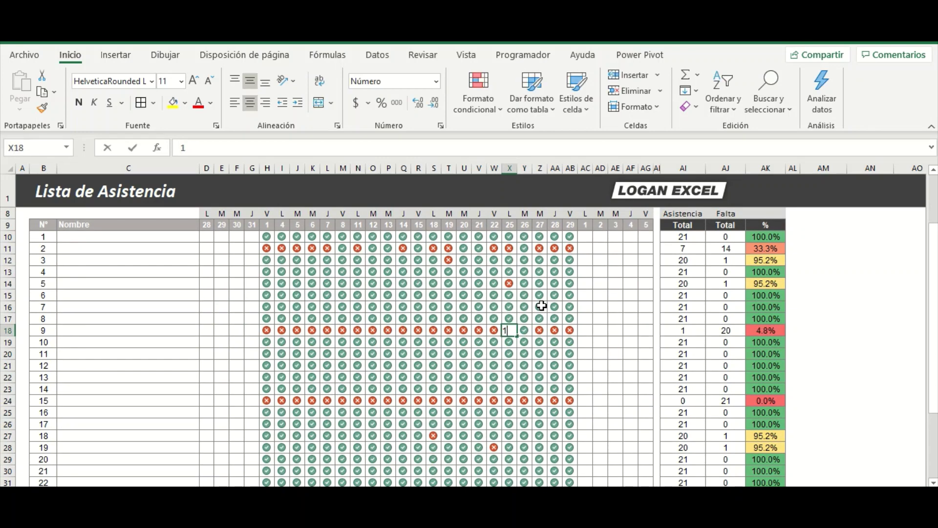
text(0)
key(Left)
text(1)
key(Left)
key(Left)
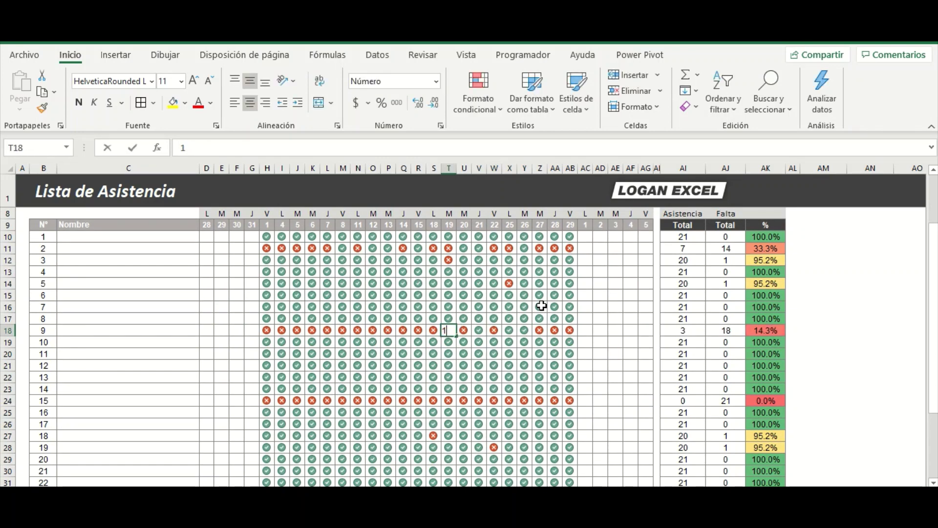
key(Left)
key(Left)
key(Left)
text(1)
key(Left)
key(Left)
key(Left)
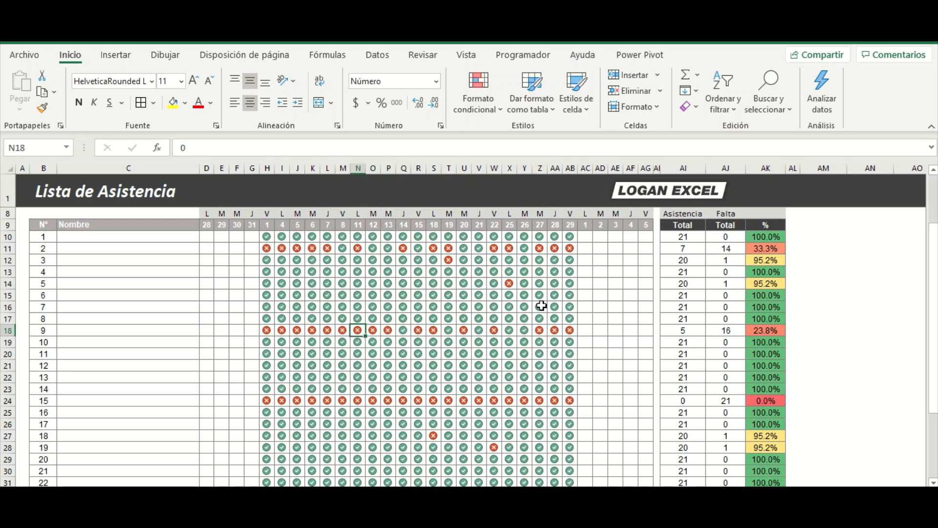
key(Left)
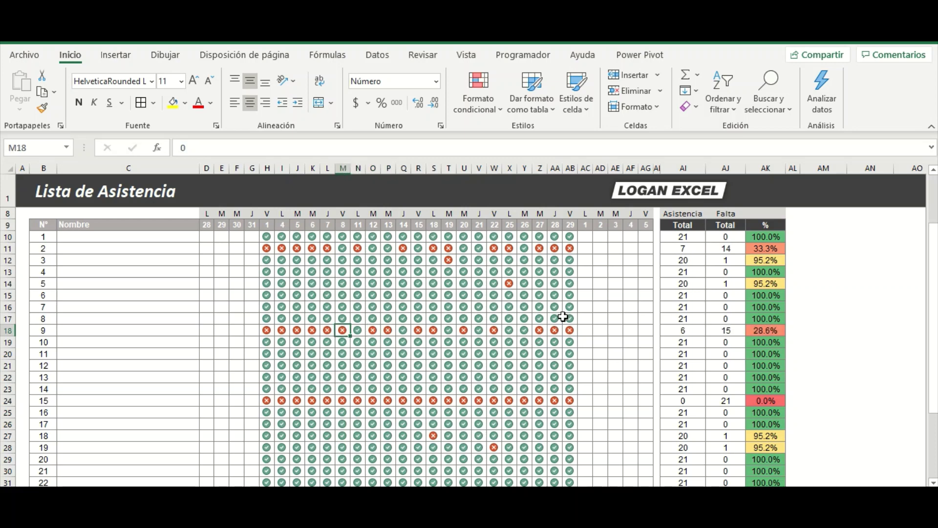
Step: Change four of student 15's absent days to present (1), raising them to 19.0%
click(537, 251)
click(780, 403)
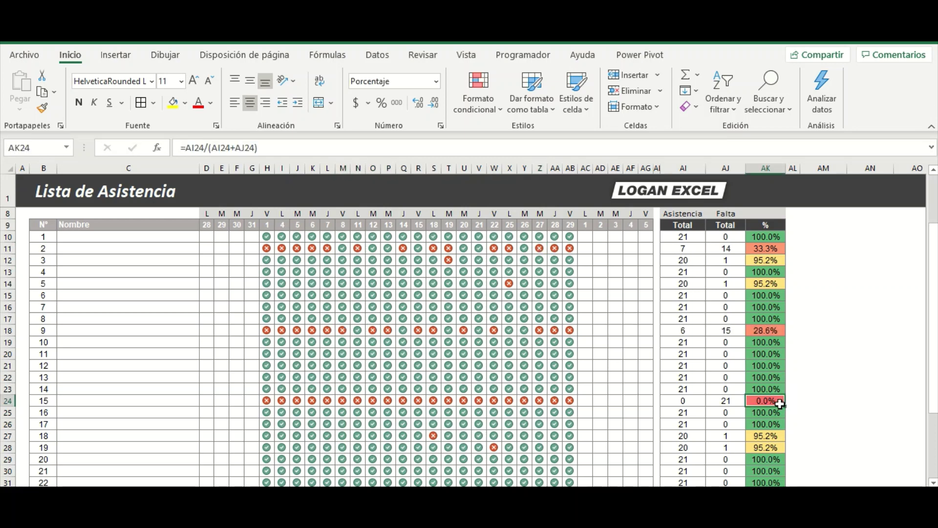
click(485, 401)
text(1)
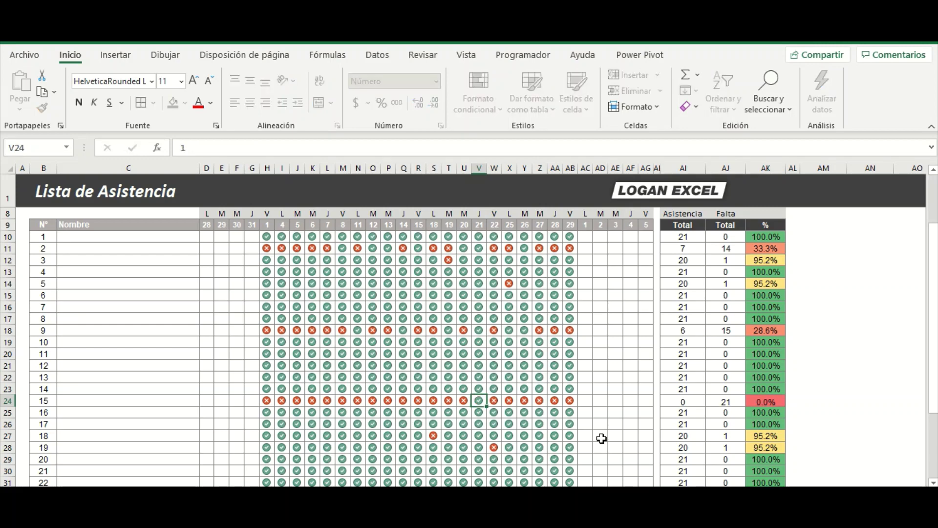
key(Left)
key(Left)
key(Left)
text(1)
key(Left)
key(Left)
text(1)
key(Left)
text(1)
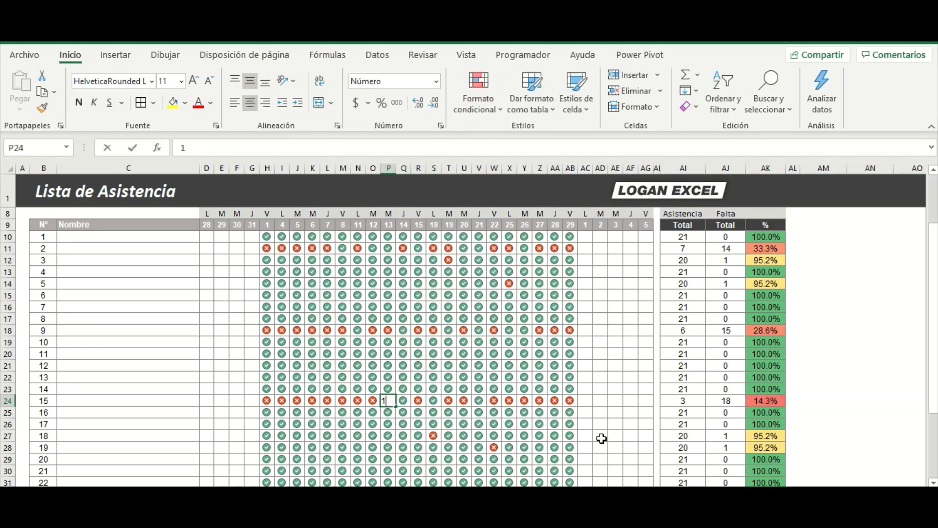
Step: Inspect the percentage formulas for student 15 and student 5
scroll(714, 371, down, 1)
scroll(714, 371, down, 2)
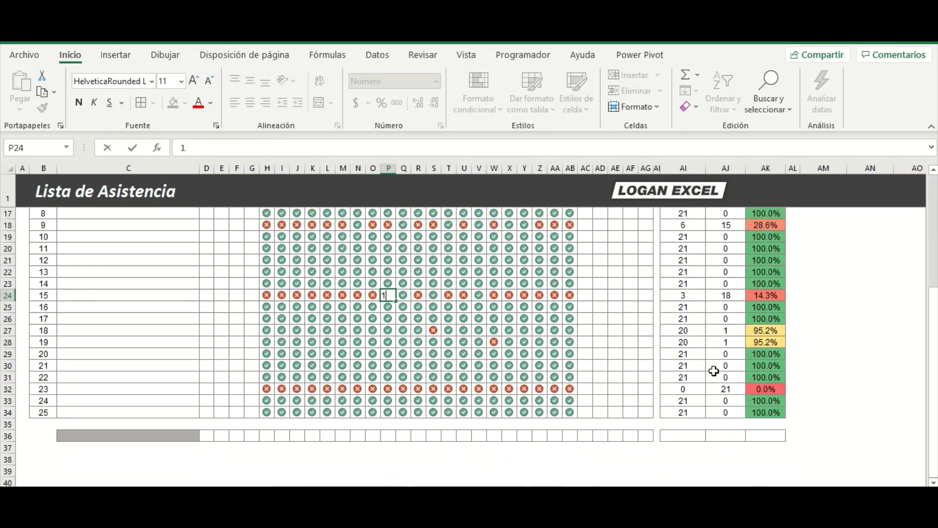
click(762, 377)
scroll(652, 359, up, 3)
scroll(652, 359, up, 2)
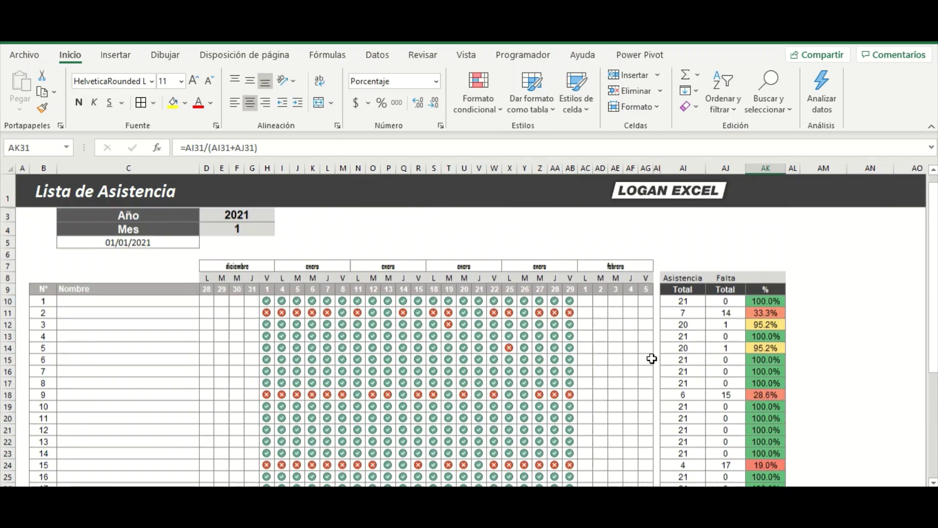
click(766, 323)
click(765, 359)
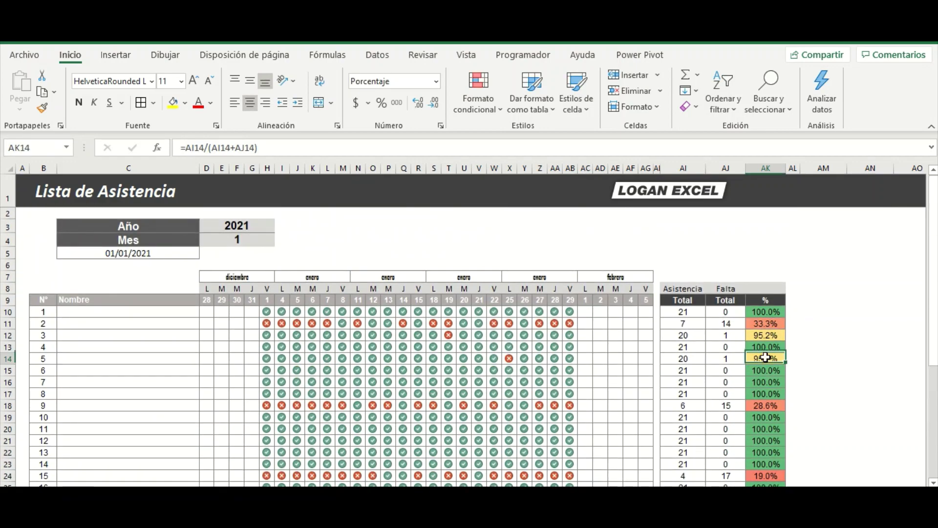
scroll(777, 383, down, 1)
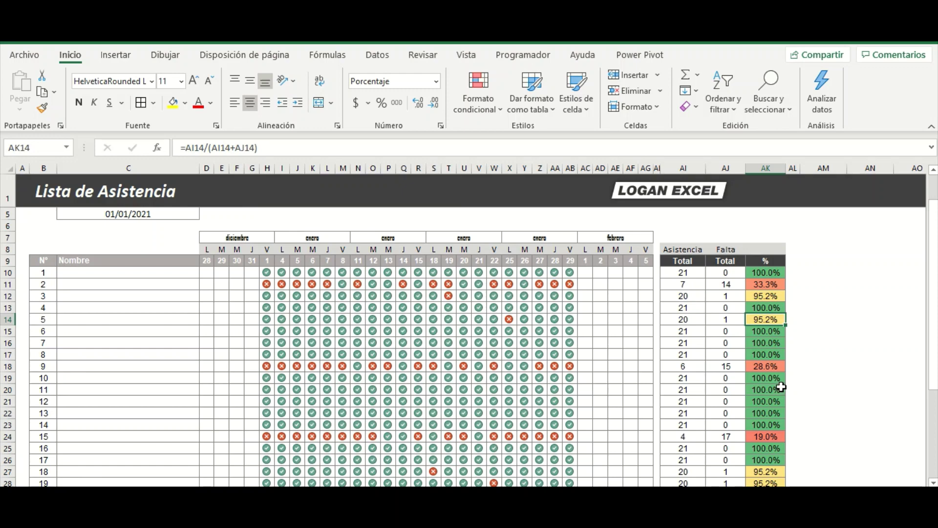
Step: Select a cell in the empty totals row below the student list
click(585, 366)
scroll(306, 362, down, 1)
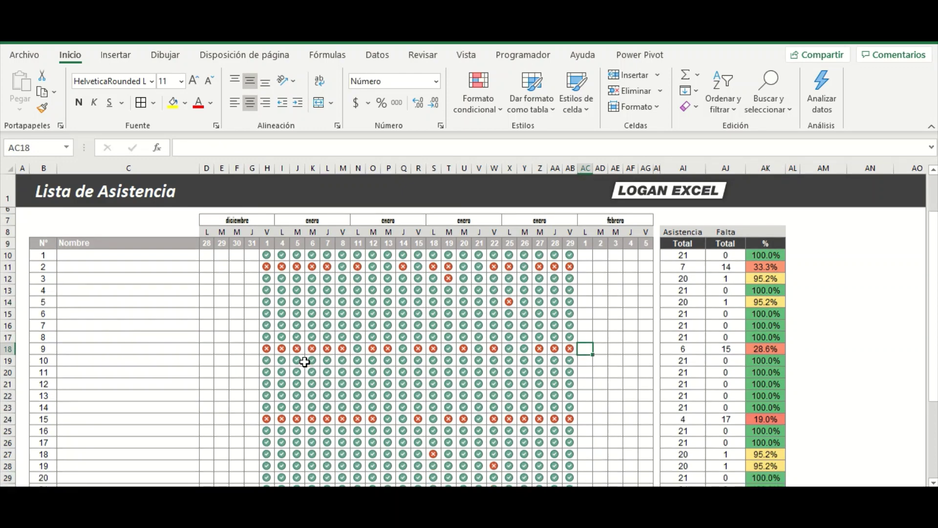
scroll(305, 362, down, 4)
scroll(304, 361, down, 1)
click(277, 401)
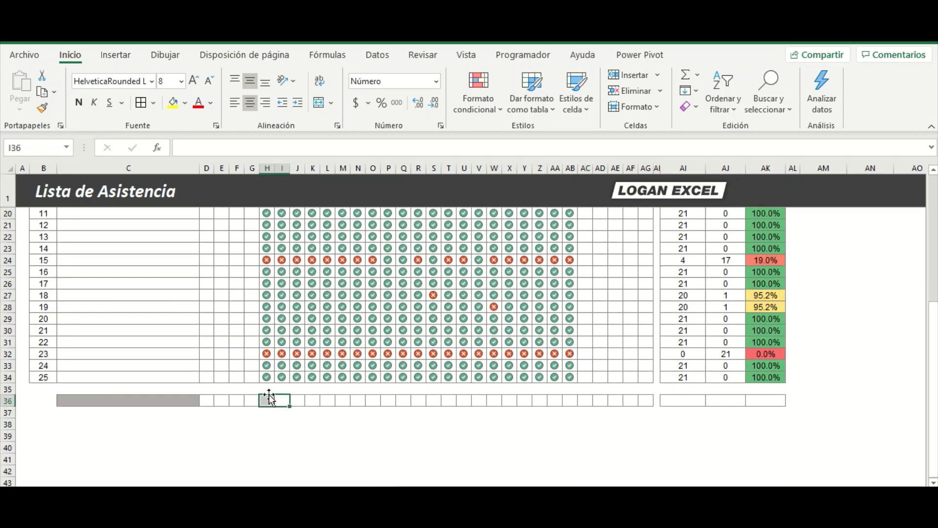
scroll(272, 397, up, 3)
scroll(269, 395, up, 3)
scroll(264, 403, down, 3)
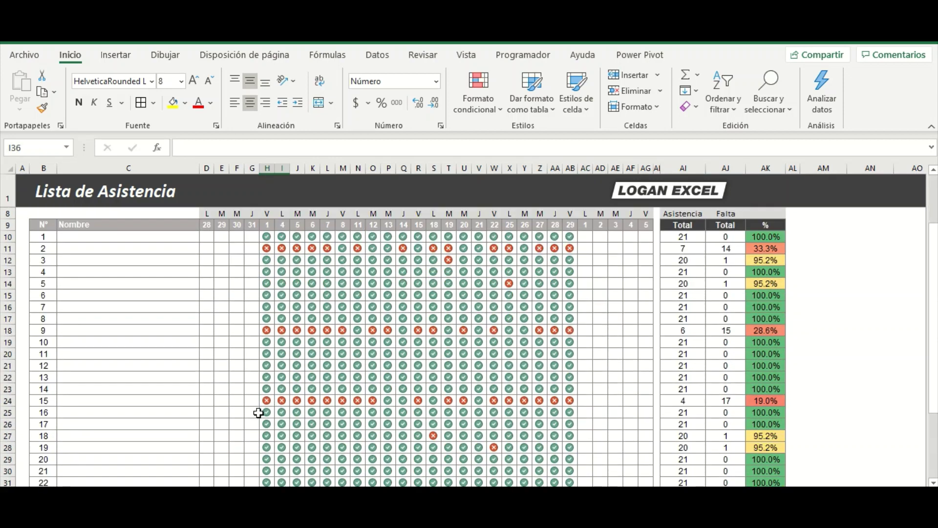
scroll(254, 417, down, 2)
Step: Enter =SUMA(D10:D34) in D36 to total the first day's attendance
click(211, 435)
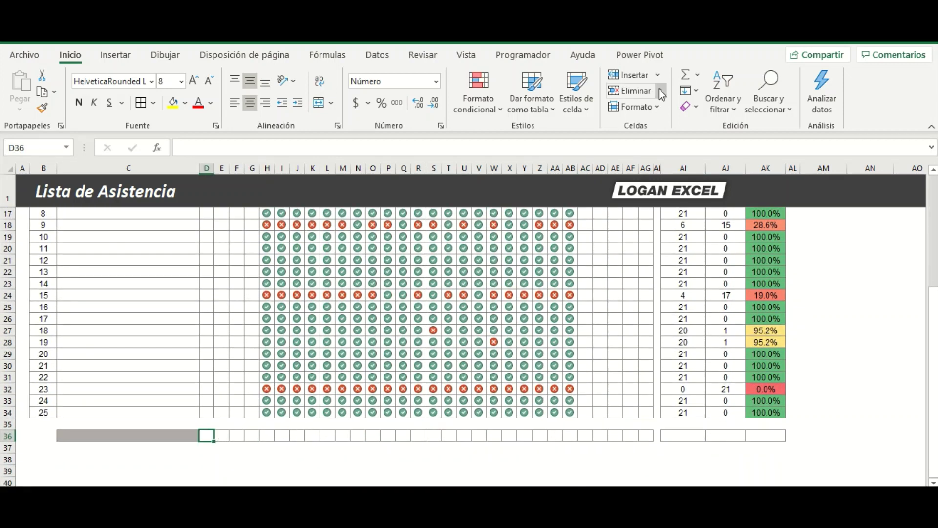
text(=SUMA())
click(214, 332)
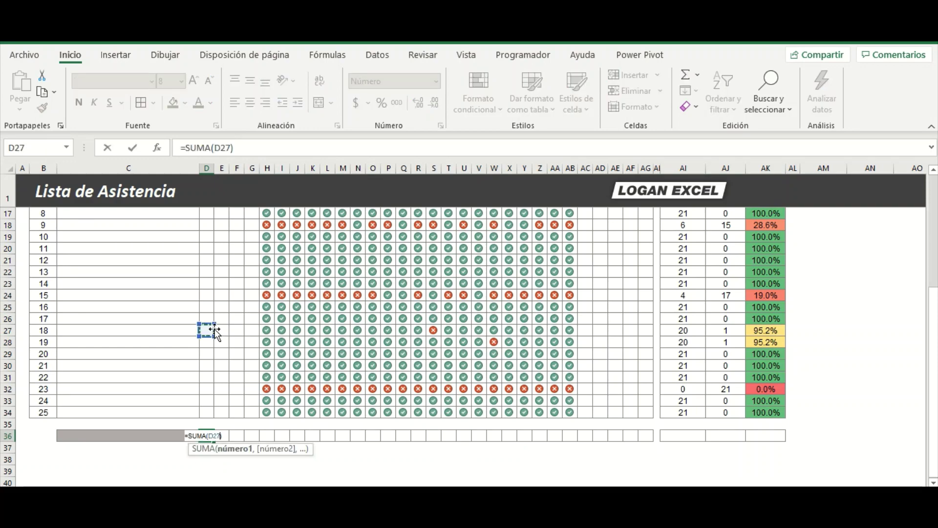
key(ctrl+Up)
key(Down)
key(ctrl+shift+Down)
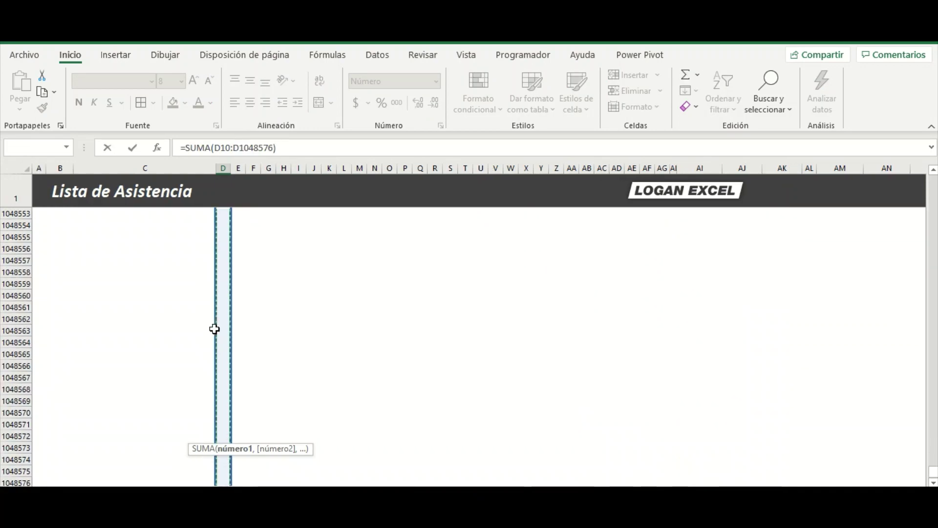
key(ctrl+Up)
key(Down)
key(shift+Down)
key(shift+Down)
key(shift+Down)
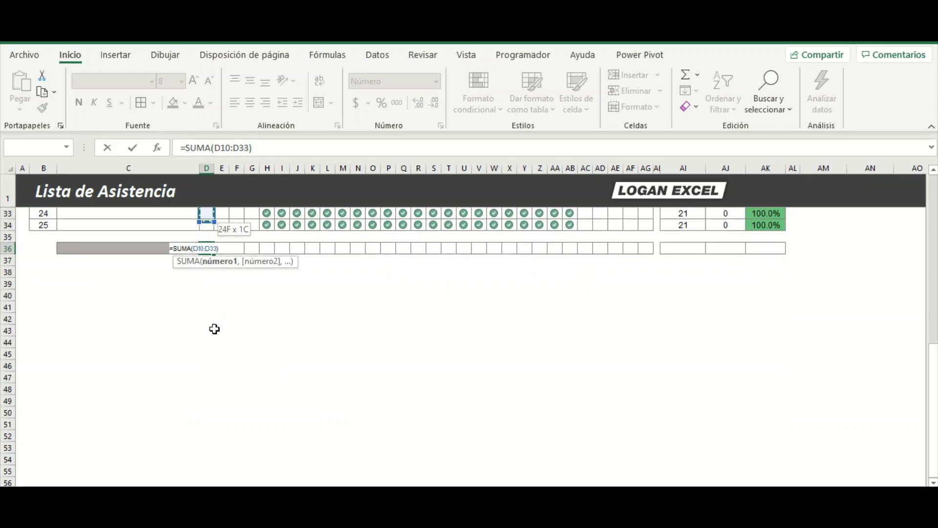
key(ctrl+Return)
Step: Copy the daily total formula across the remaining day columns through AG36
key(ctrl+c)
key(shift+Right)
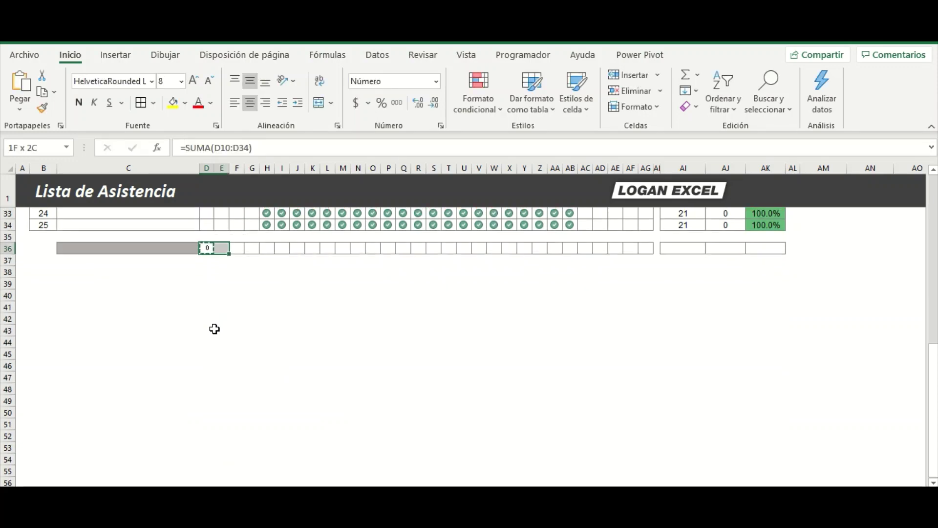
key(shift+Right)
key(shift+Right)
key(shift+Right)
key(shift+Right)
key(shift+Right)
key(shift+Right)
key(shift+Right)
key(shift+Right)
key(shift+Right)
key(shift+Right)
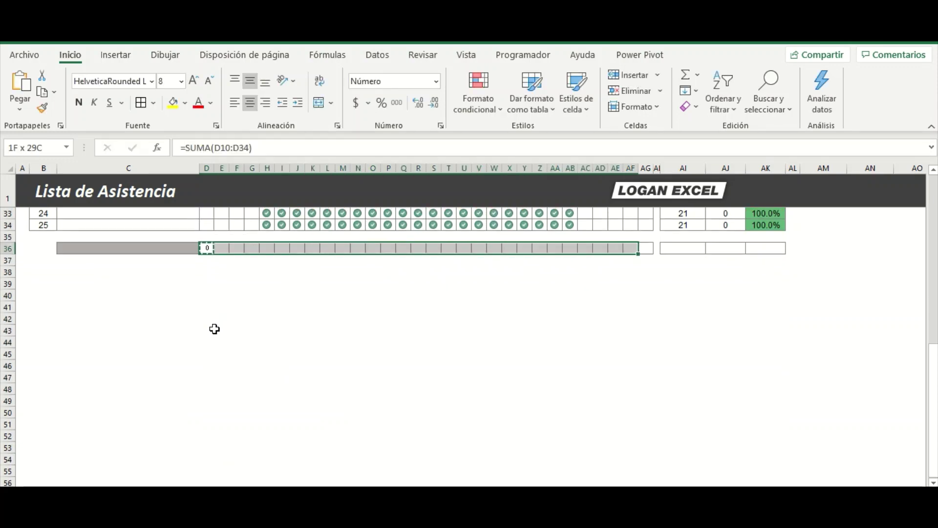
key(shift+Right)
key(ctrl+v)
Step: AutoSum overall attendance (454) and absences (71), and copy the percentage formula for the totals row
scroll(214, 328, up, 2)
scroll(630, 362, up, 2)
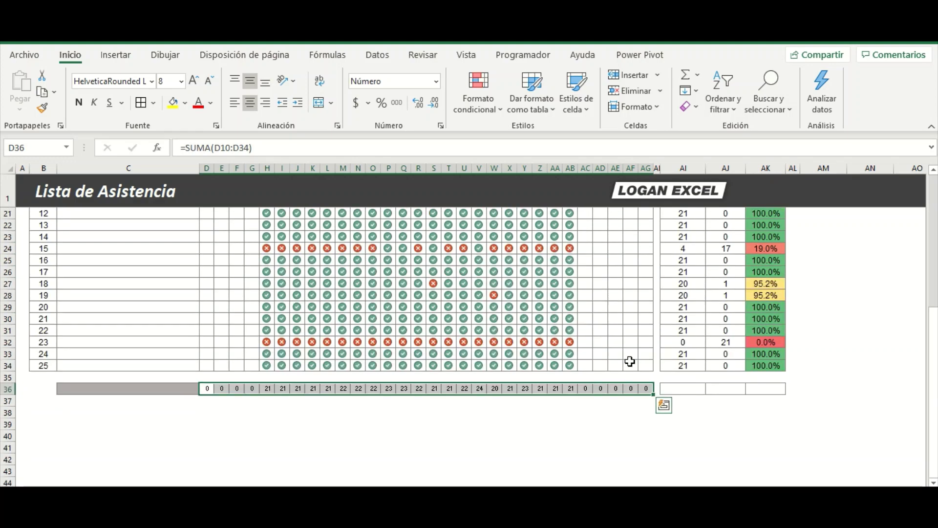
click(668, 392)
click(687, 74)
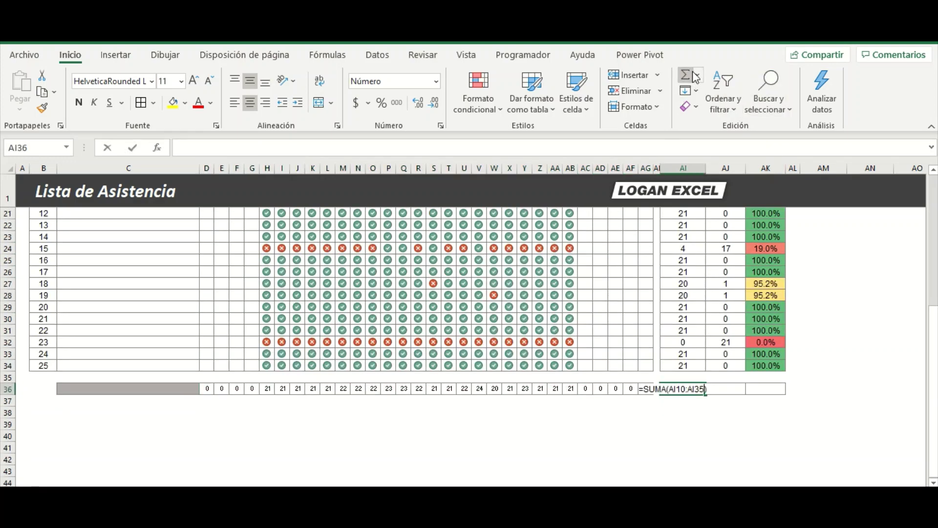
click(695, 77)
key(shift+Right)
key(ctrl+r)
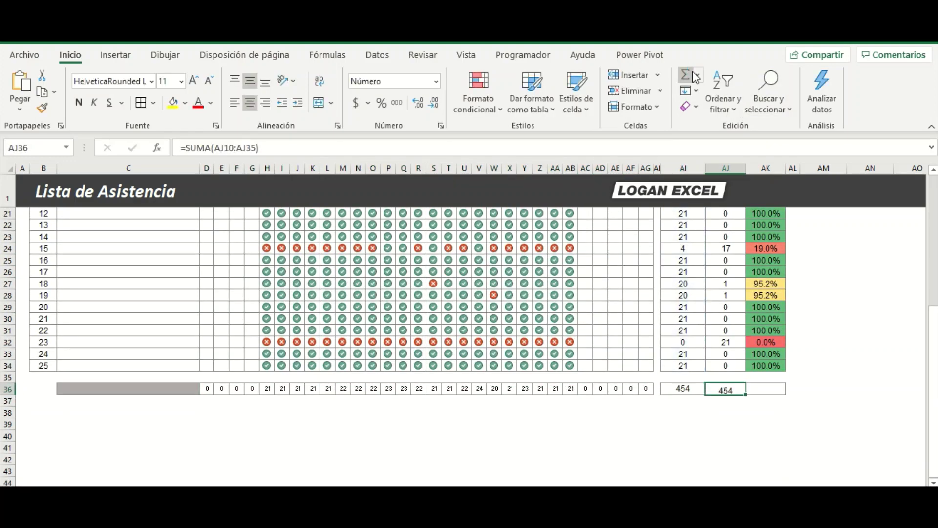
key(Up)
key(Up)
key(Right)
key(ctrl+c)
key(Down)
key(Down)
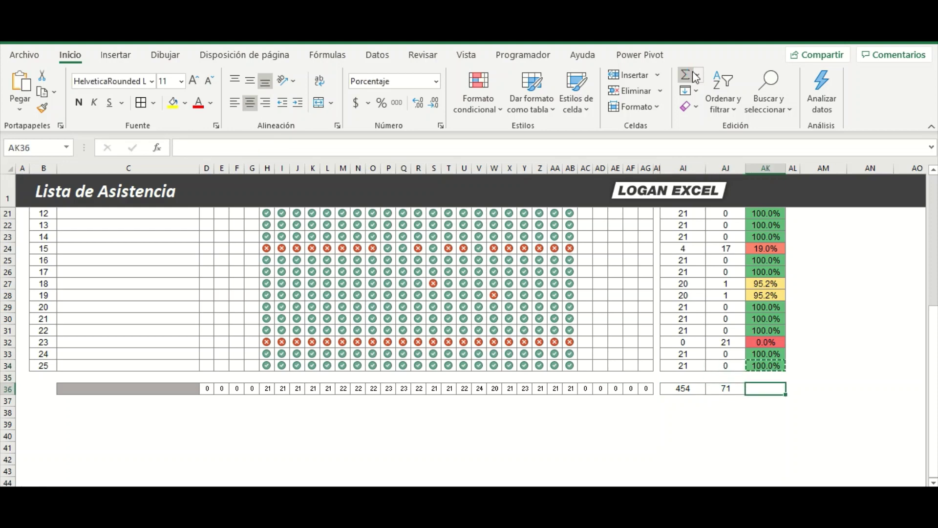
key(shift+F10)
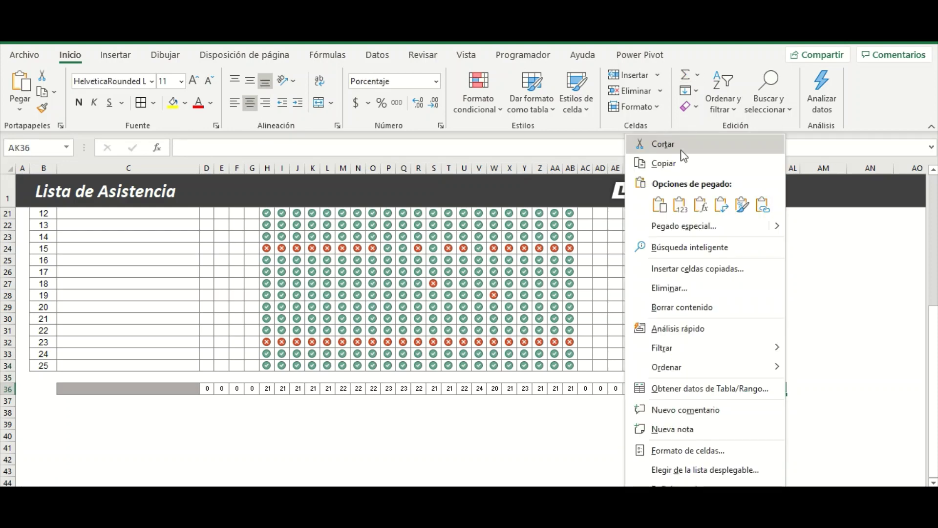
click(701, 205)
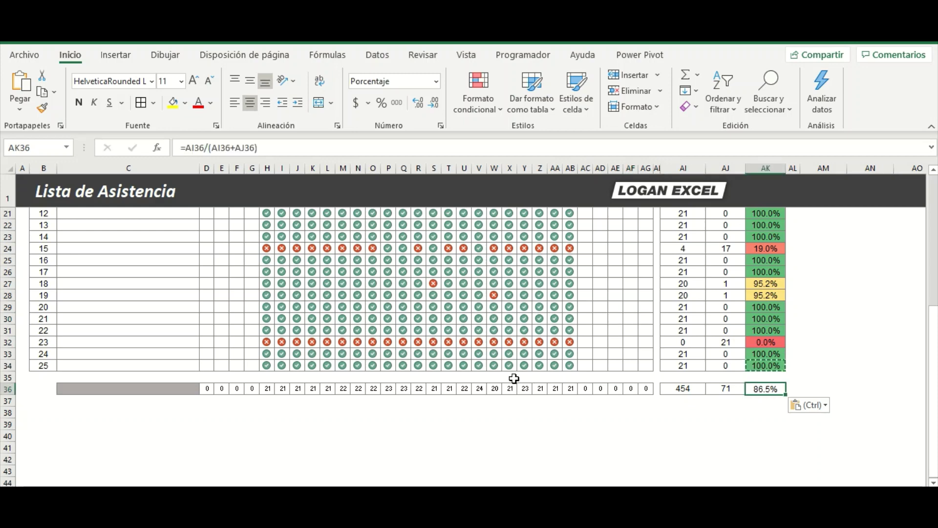
scroll(514, 378, up, 2)
click(713, 459)
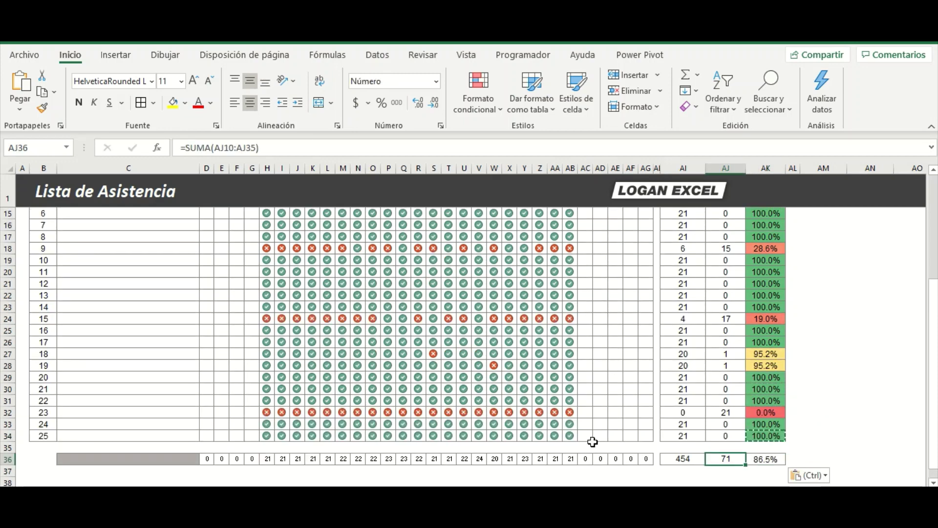
scroll(593, 442, up, 4)
scroll(585, 432, down, 3)
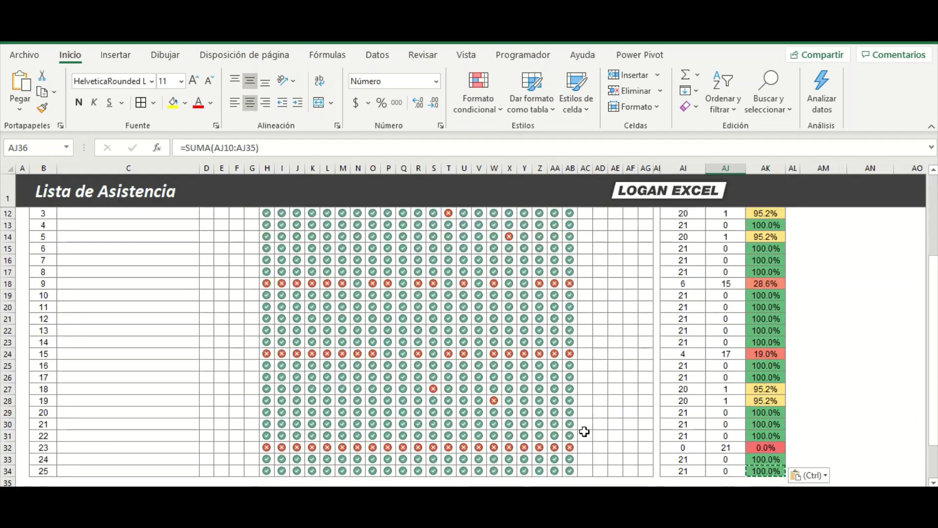
scroll(584, 431, down, 1)
click(507, 308)
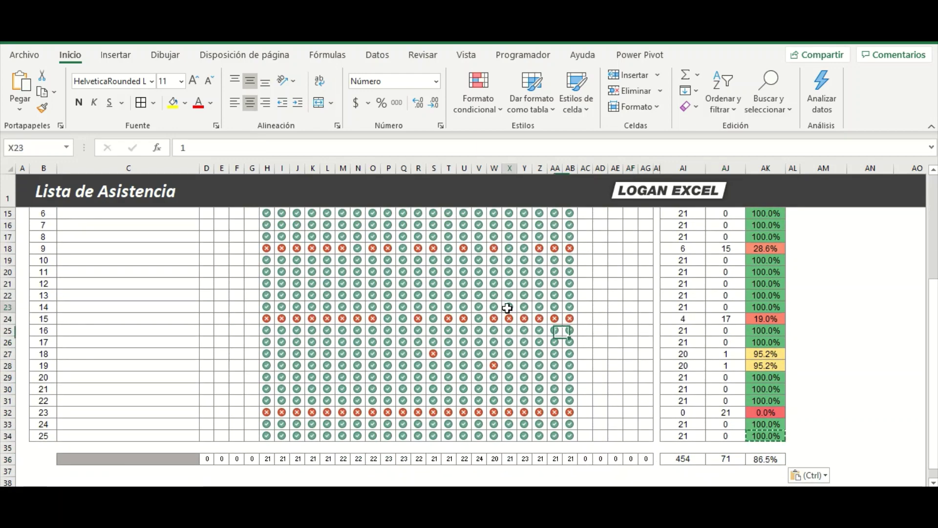
scroll(205, 331, up, 4)
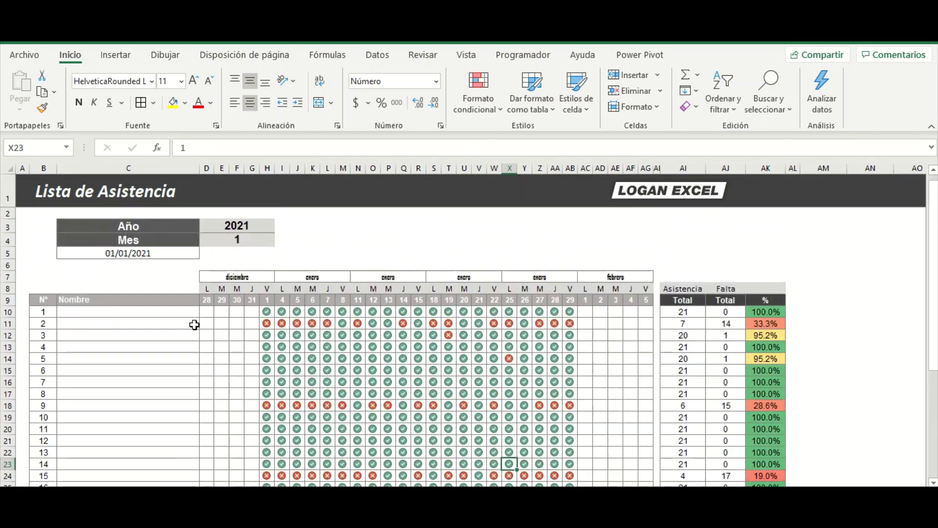
ctrl+scroll(284, 336, up, 1)
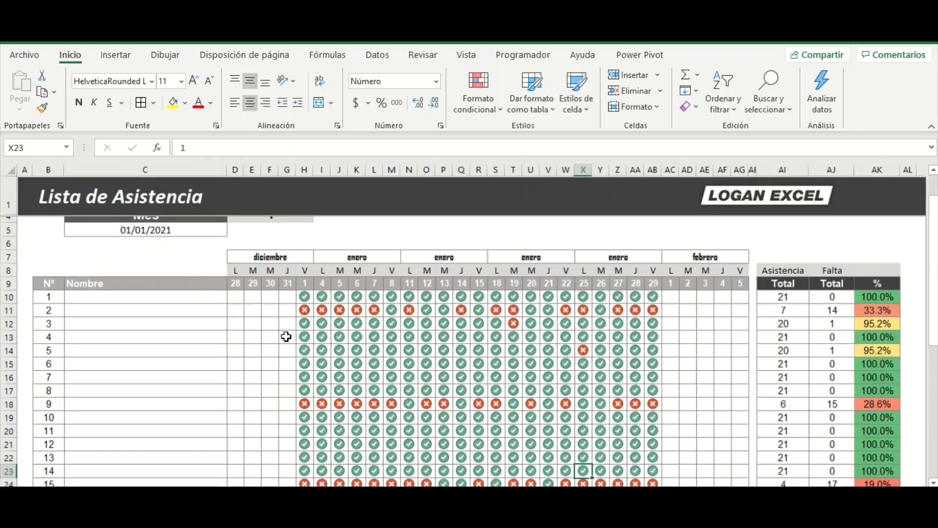
ctrl+scroll(286, 336, up, 1)
scroll(286, 336, up, 2)
click(310, 400)
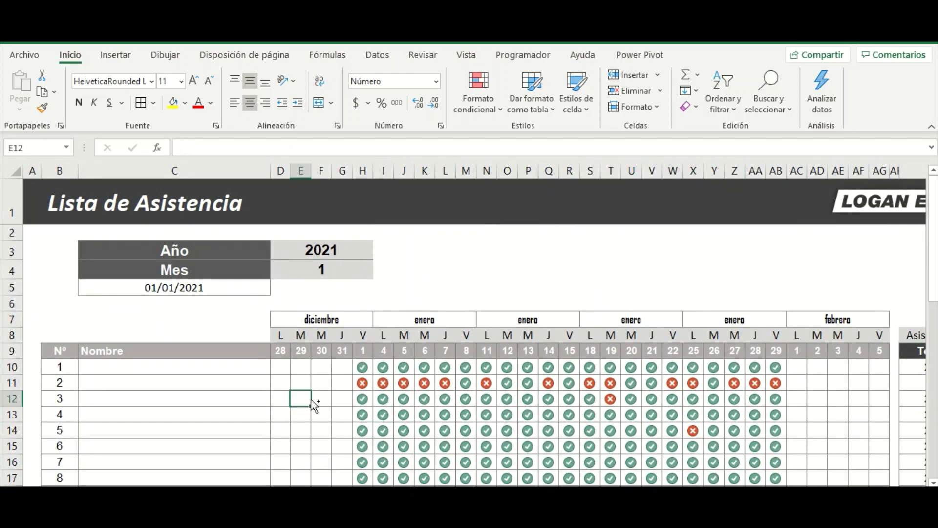
ctrl+scroll(313, 403, down, 1)
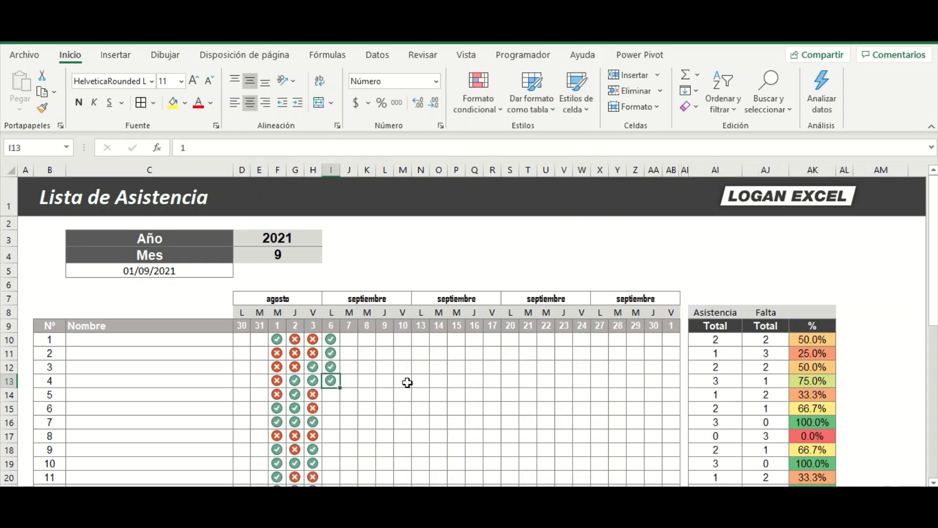
Step: Paste the check mark from I13 into the block I13:L34
key(ctrl+c)
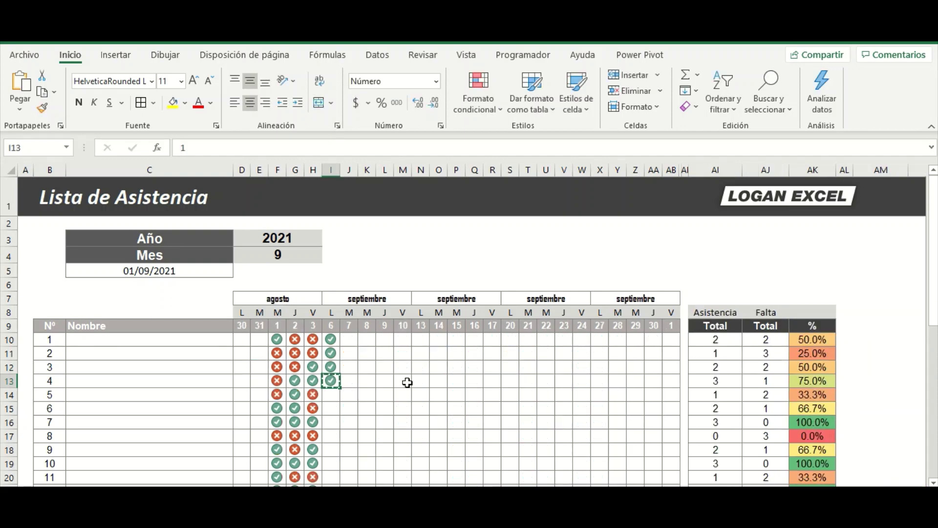
scroll(390, 400, down, 2)
scroll(390, 400, down, 3)
scroll(389, 399, down, 2)
shift+click(389, 375)
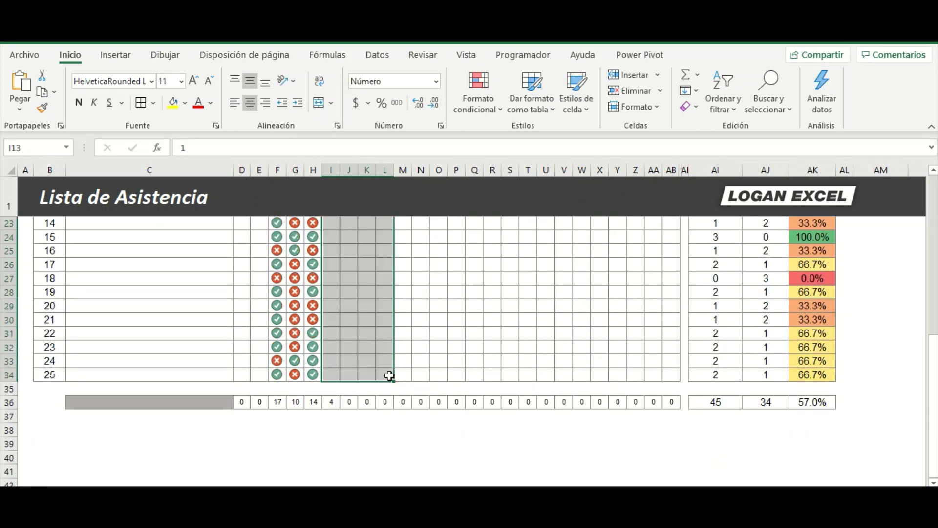
key(ctrl+v)
Step: Fill J10:Q34 with check marks copied from K13
scroll(391, 375, up, 2)
scroll(391, 374, up, 3)
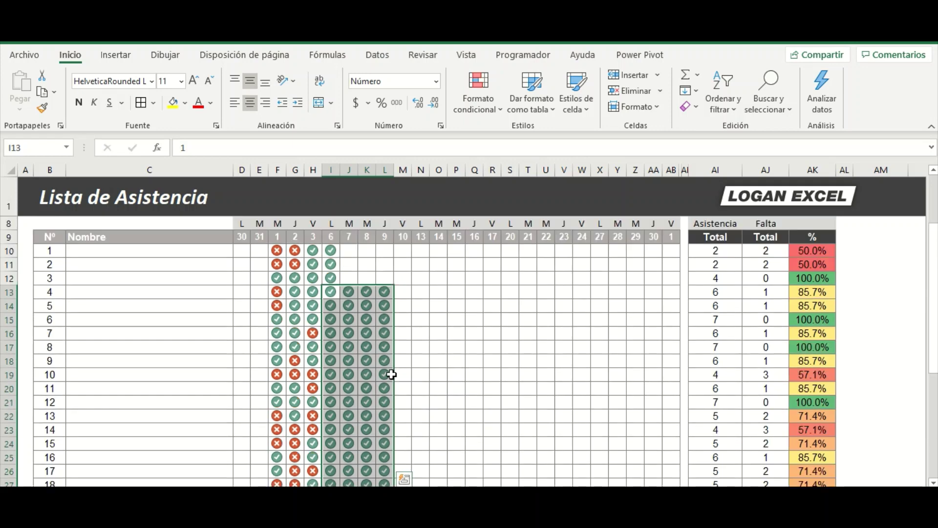
scroll(392, 374, up, 1)
click(367, 334)
key(ctrl+c)
click(351, 293)
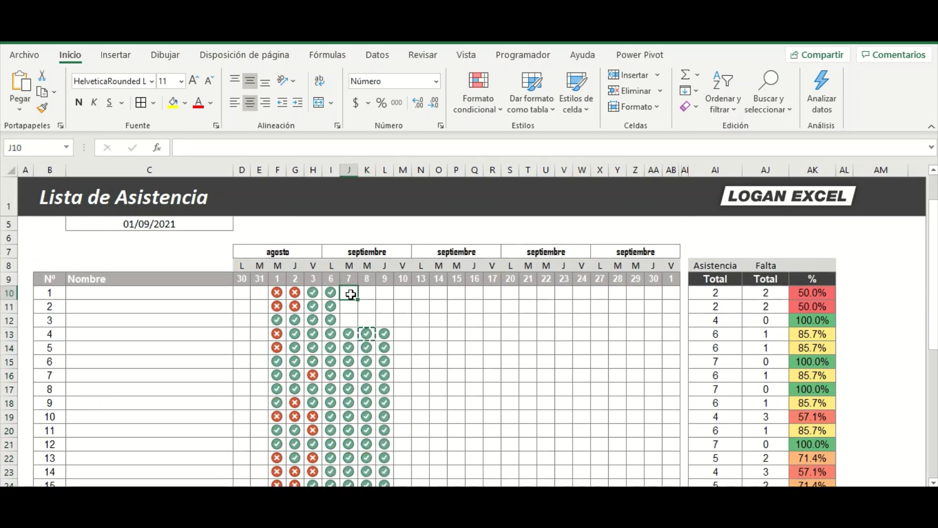
drag(351, 293, 471, 411)
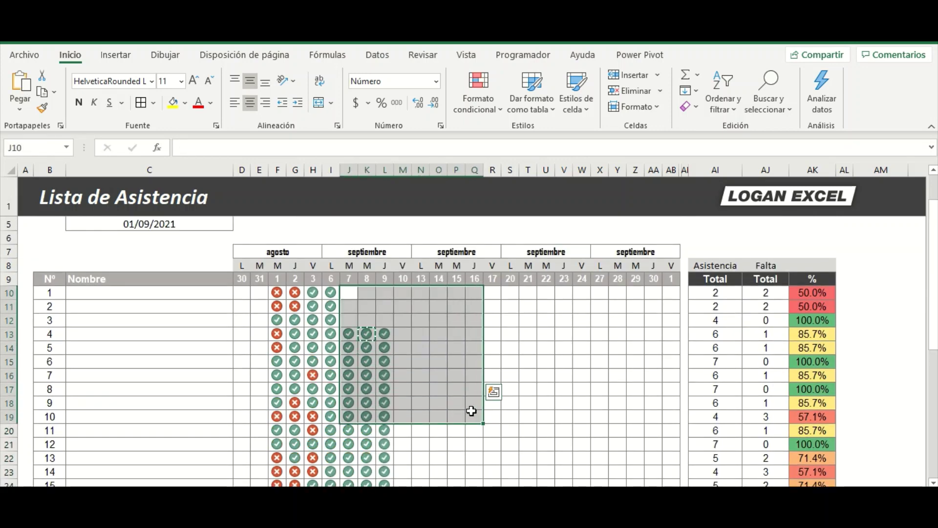
scroll(467, 411, down, 6)
shift+click(478, 373)
key(ctrl+v)
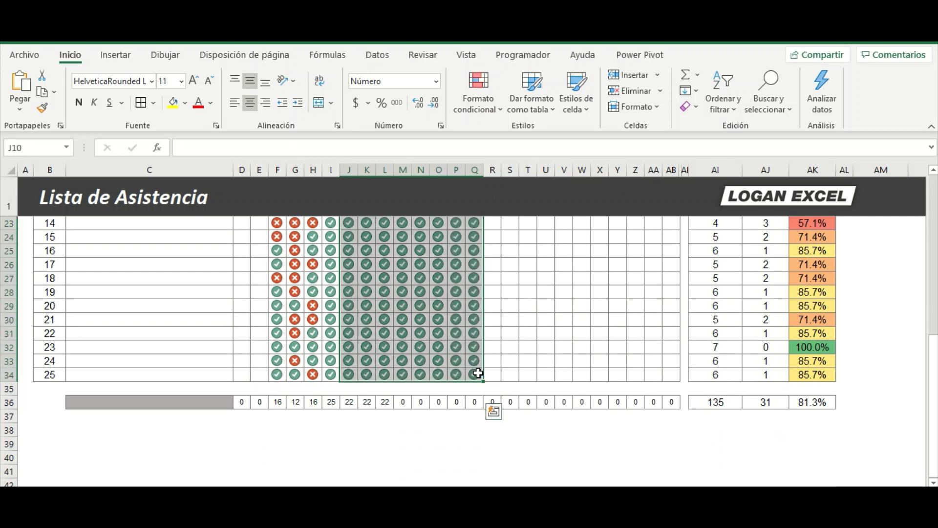
scroll(478, 374, up, 4)
scroll(478, 373, up, 2)
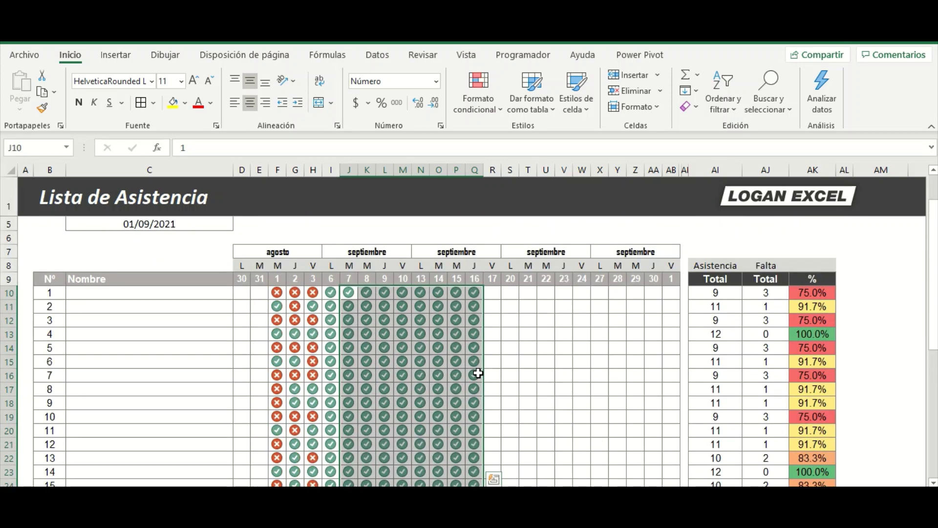
click(387, 357)
scroll(387, 356, up, 1)
Step: Switch the D4 month value through 7 and 4, finally settling on 1 for January
click(304, 254)
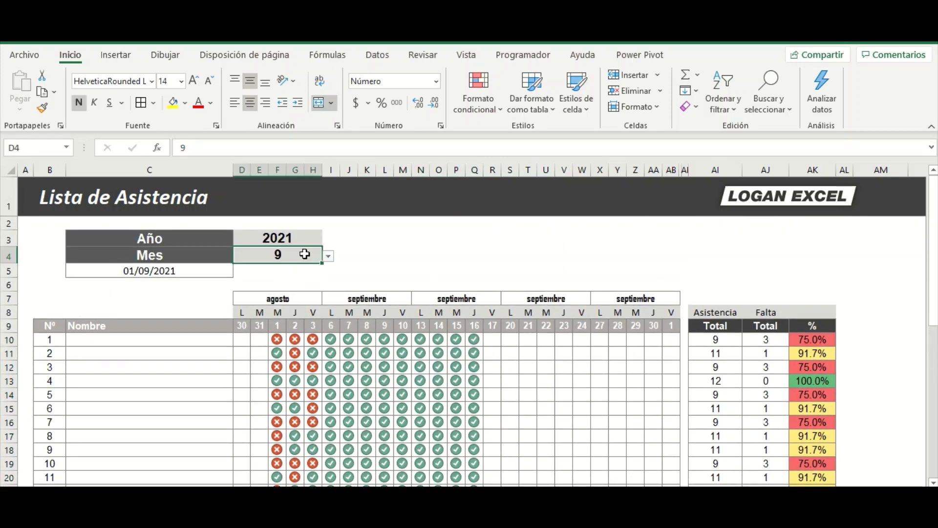
click(329, 256)
click(308, 289)
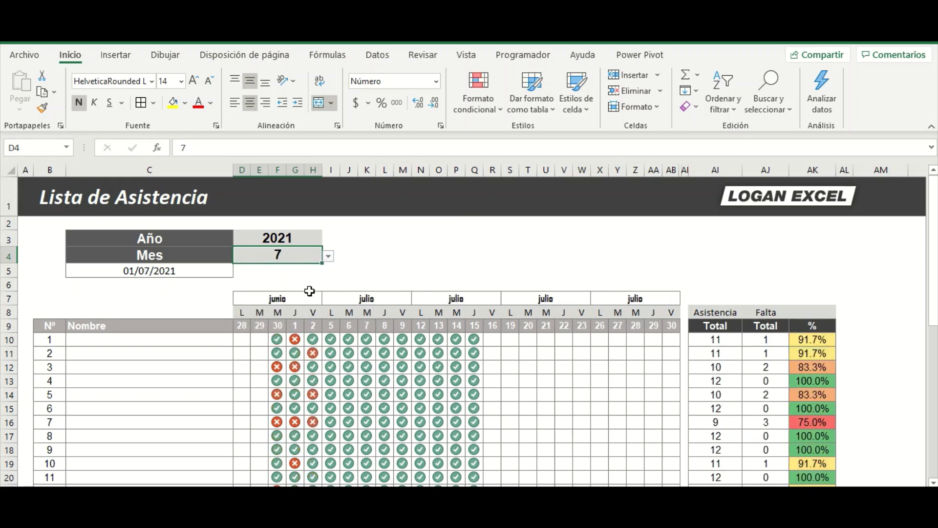
click(329, 256)
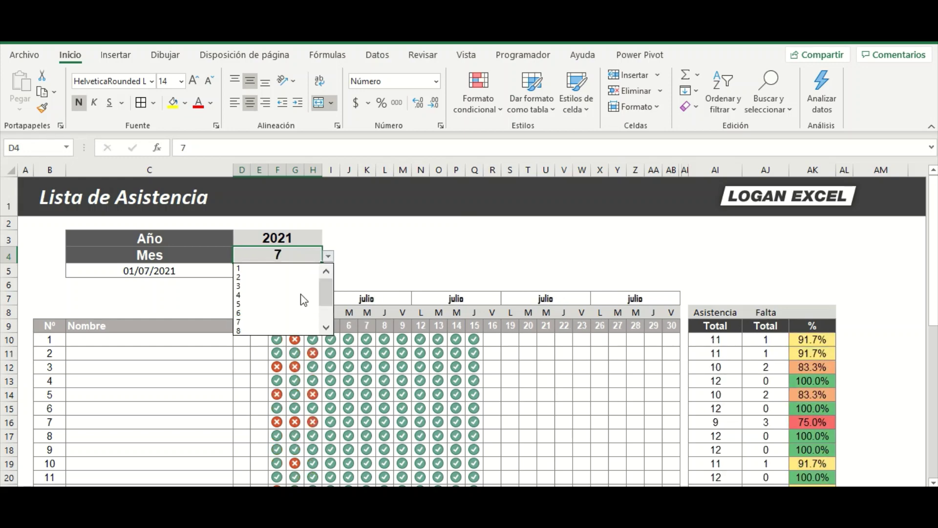
click(289, 299)
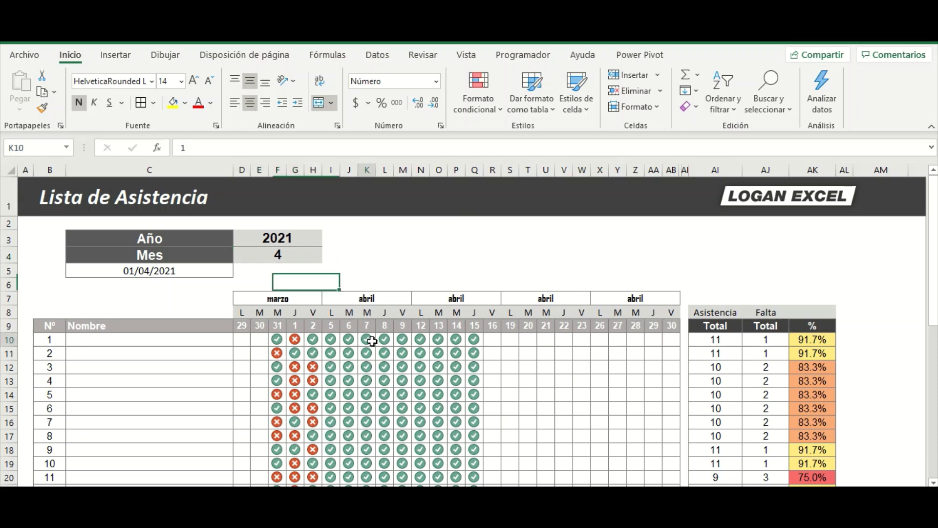
click(366, 340)
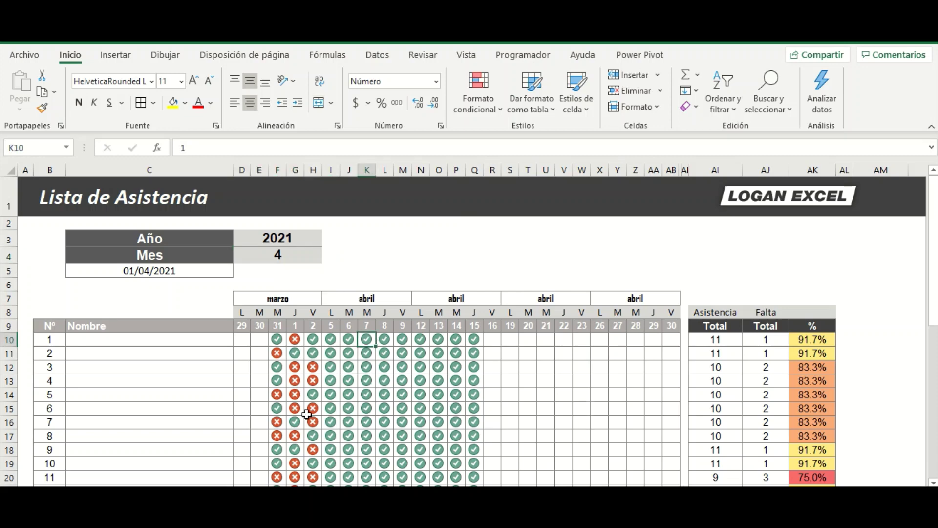
click(308, 262)
click(328, 256)
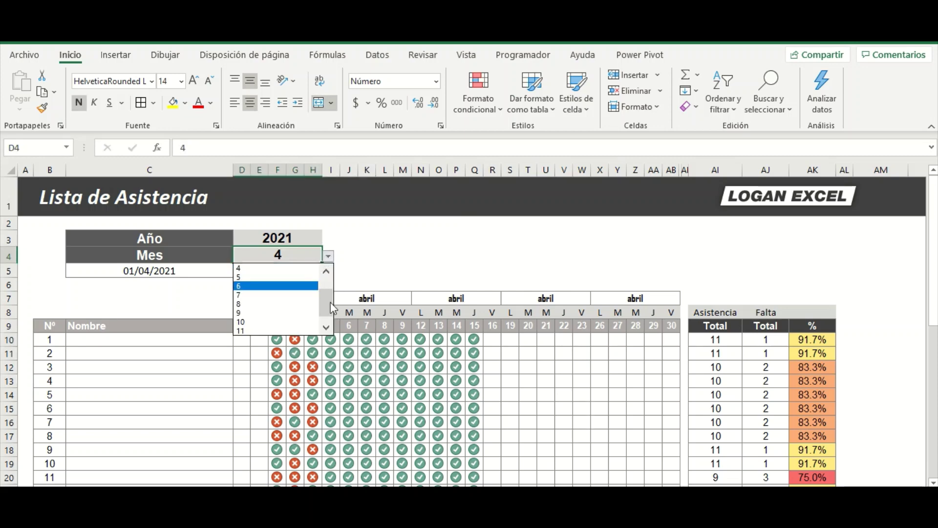
click(308, 268)
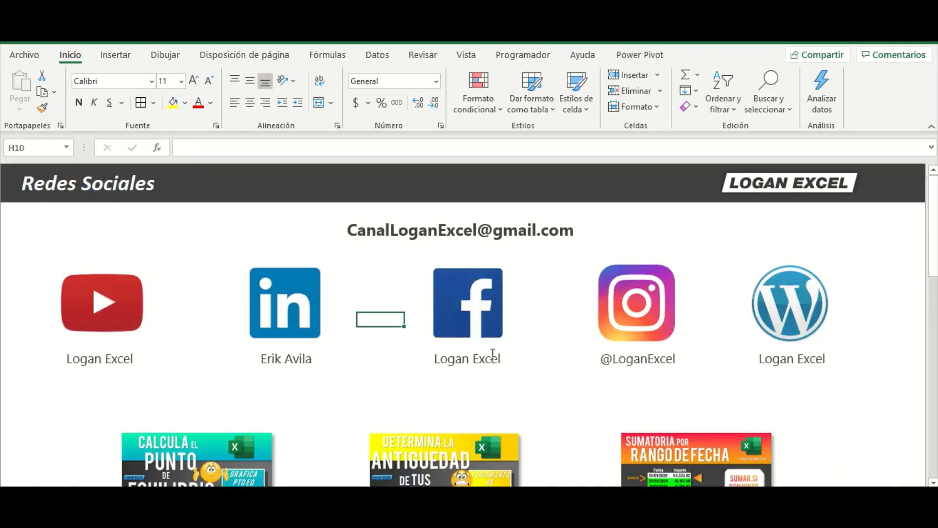
Step: Scroll through the Redes Sociales sheet's social links and tutorial thumbnails
scroll(547, 338, down, 3)
scroll(547, 338, down, 3)
scroll(547, 337, down, 3)
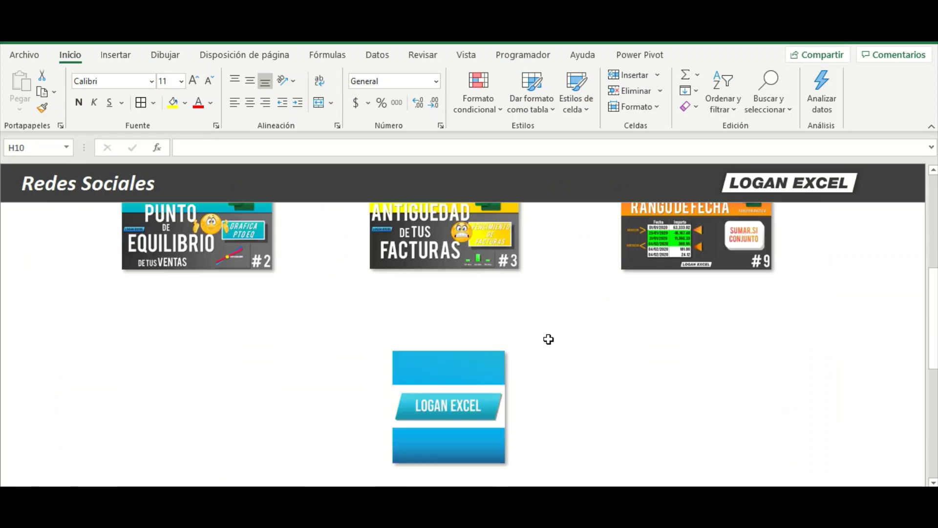
scroll(549, 340, down, 4)
scroll(549, 339, down, 5)
scroll(549, 339, up, 5)
scroll(549, 339, up, 4)
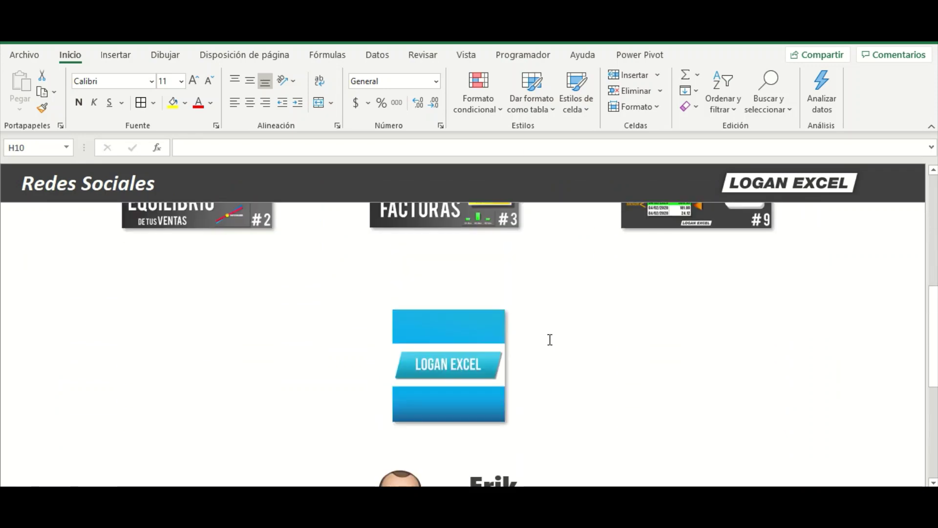